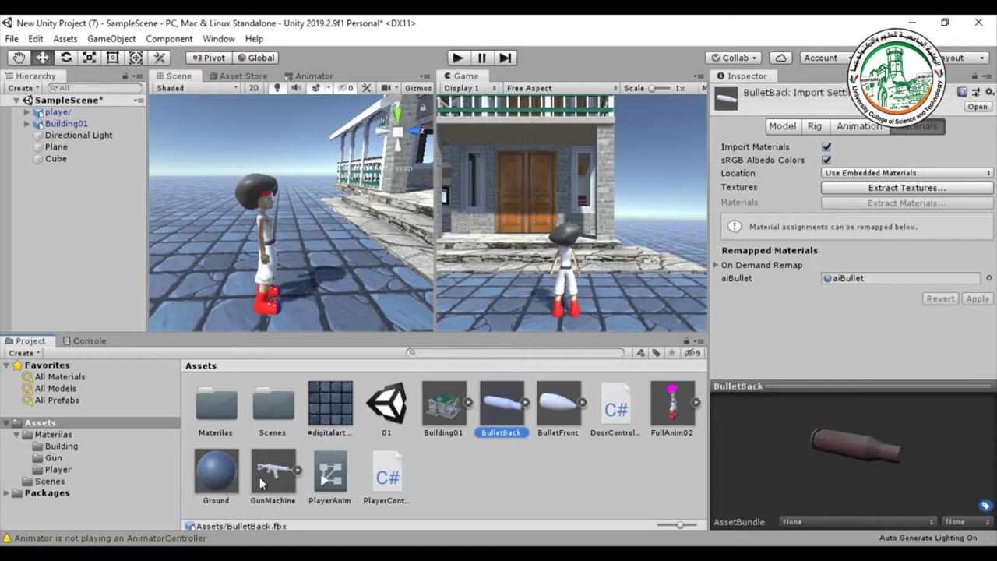
Step: Examine the BulletBack and BulletFront models and the player object's child objects and components, and locate its animator controller asset
{"action": "left_click", "coordinate": [508, 417]}
{"action": "left_click", "coordinate": [543, 419]}
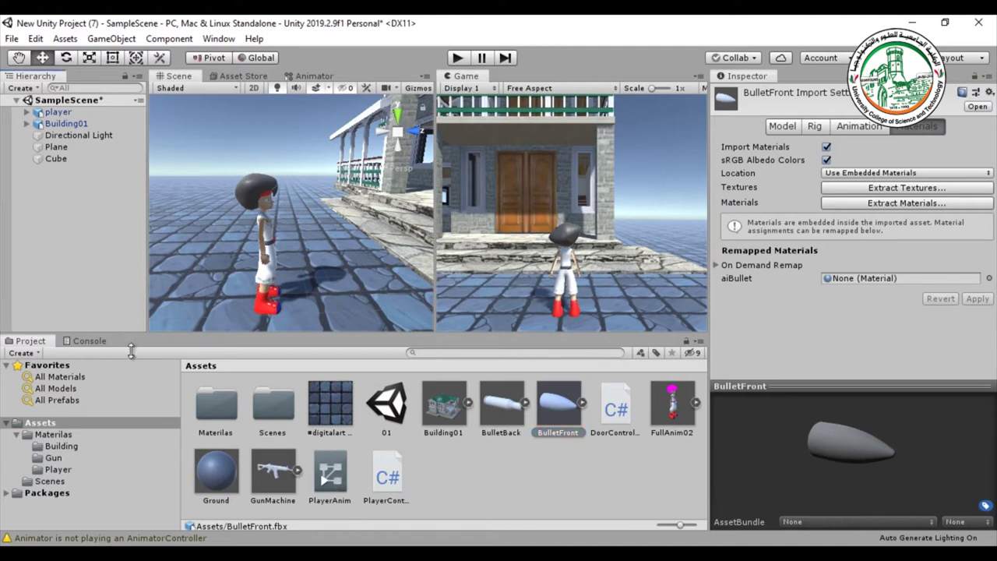
{"action": "left_click", "coordinate": [257, 191]}
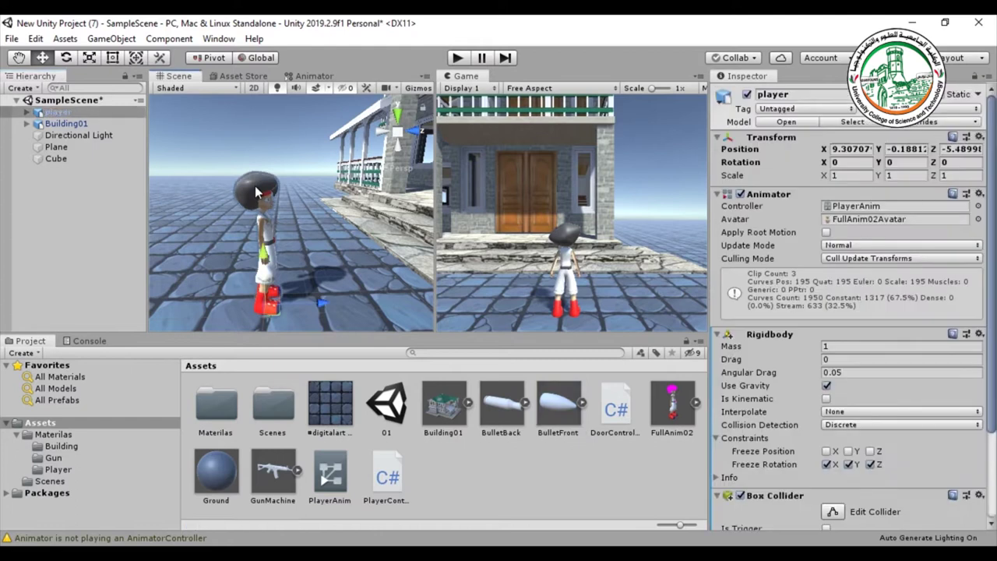
{"action": "left_click_drag", "start_coordinate": [206, 288], "coordinate": [71, 185], "text": "alt"}
{"action": "left_click", "coordinate": [28, 113]}
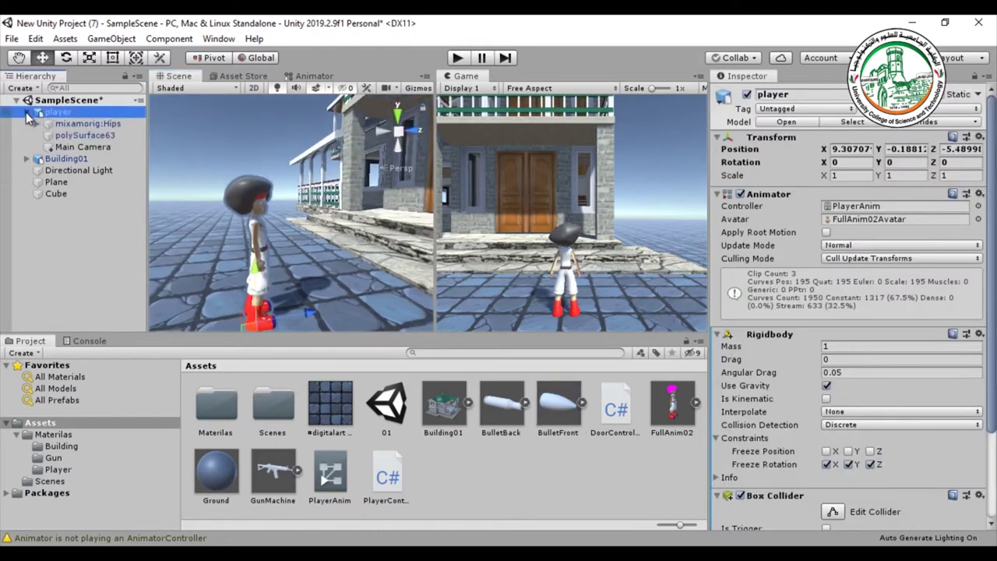
{"action": "left_click", "coordinate": [69, 148]}
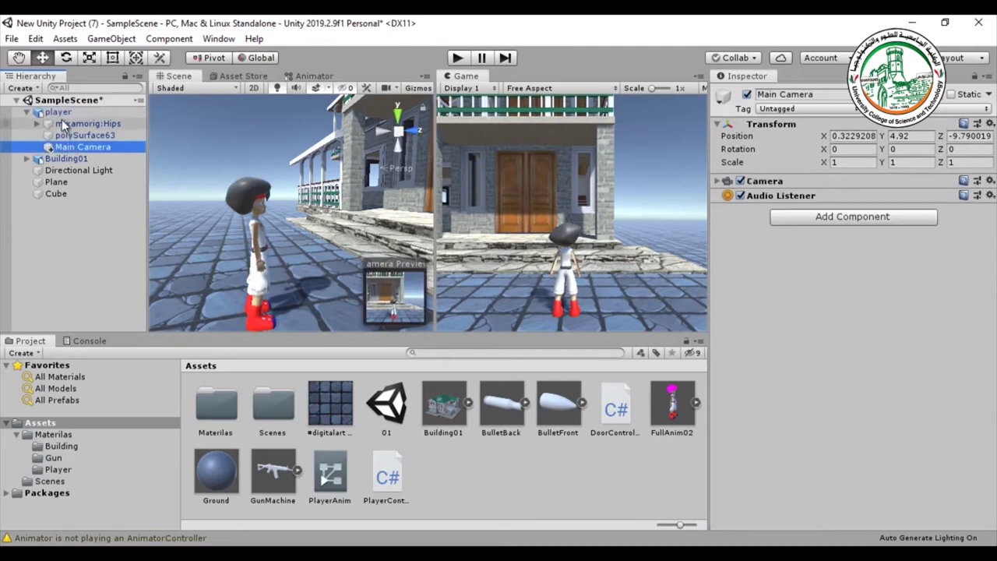
{"action": "left_click", "coordinate": [57, 112]}
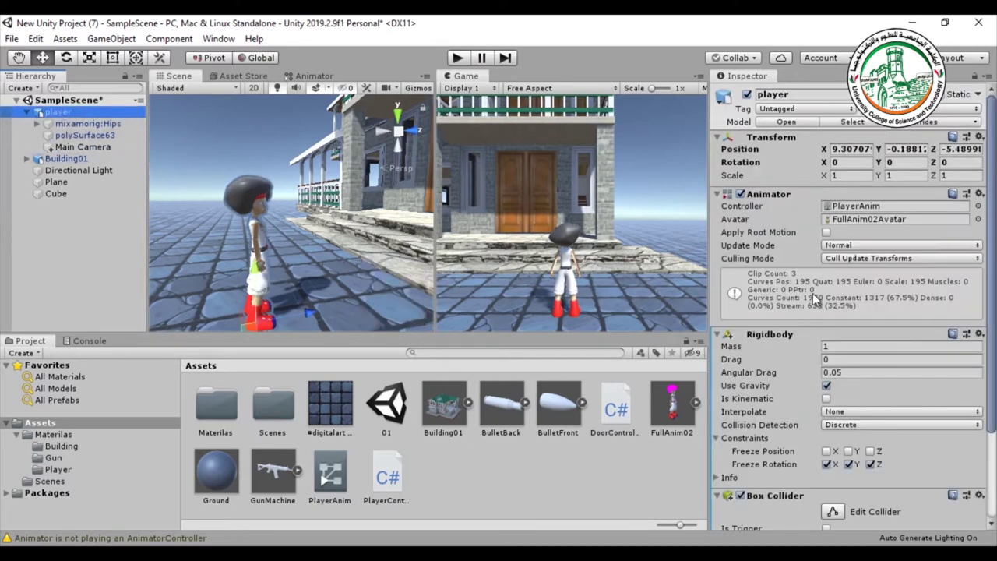
{"action": "scroll", "coordinate": [812, 293], "scroll_direction": "down", "scroll_amount": 3}
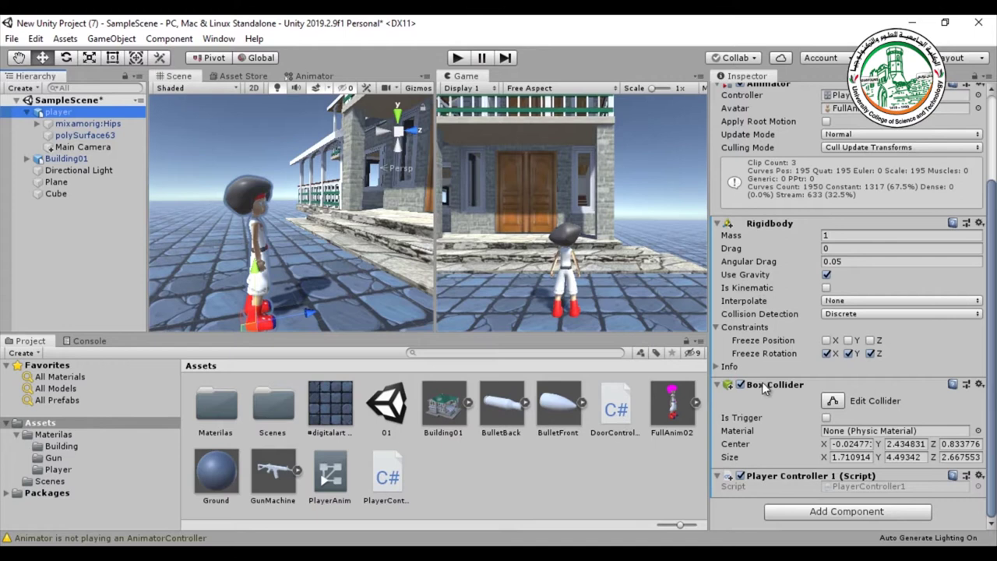
{"action": "scroll", "coordinate": [762, 381], "scroll_direction": "up", "scroll_amount": 3}
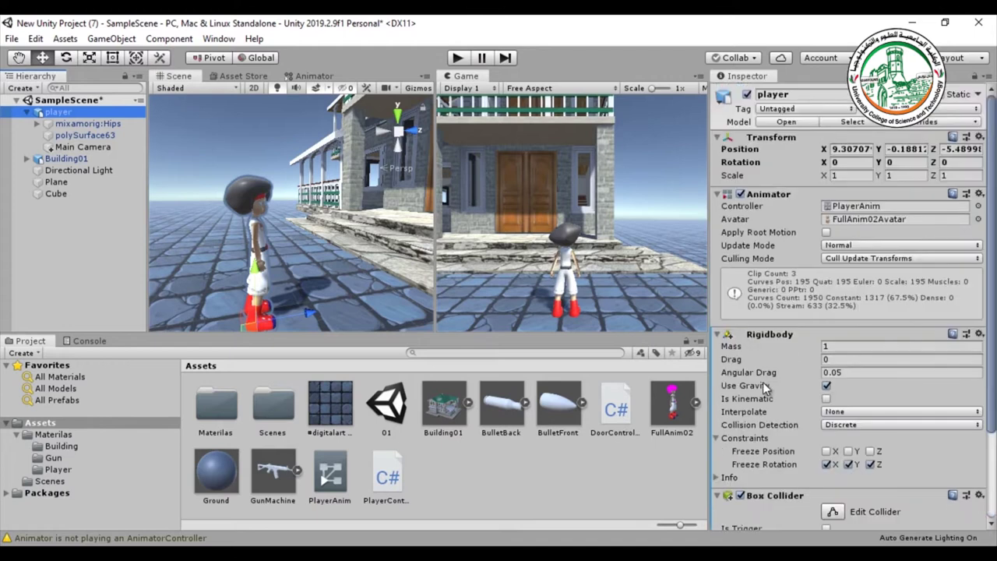
{"action": "left_click", "coordinate": [902, 206]}
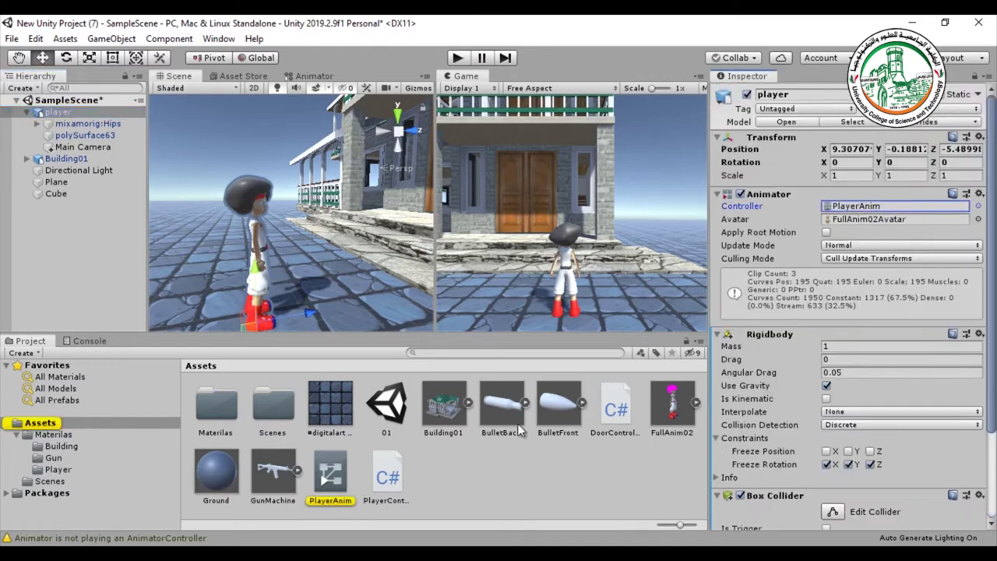
Step: Try out the raw FullAnim02 model beside the player with its Y position set to 0, and remove it from the scene
{"action": "left_click", "coordinate": [675, 408]}
{"action": "left_click_drag", "start_coordinate": [675, 405], "coordinate": [282, 235]}
{"action": "left_click_drag", "start_coordinate": [249, 274], "coordinate": [448, 265], "text": "alt"}
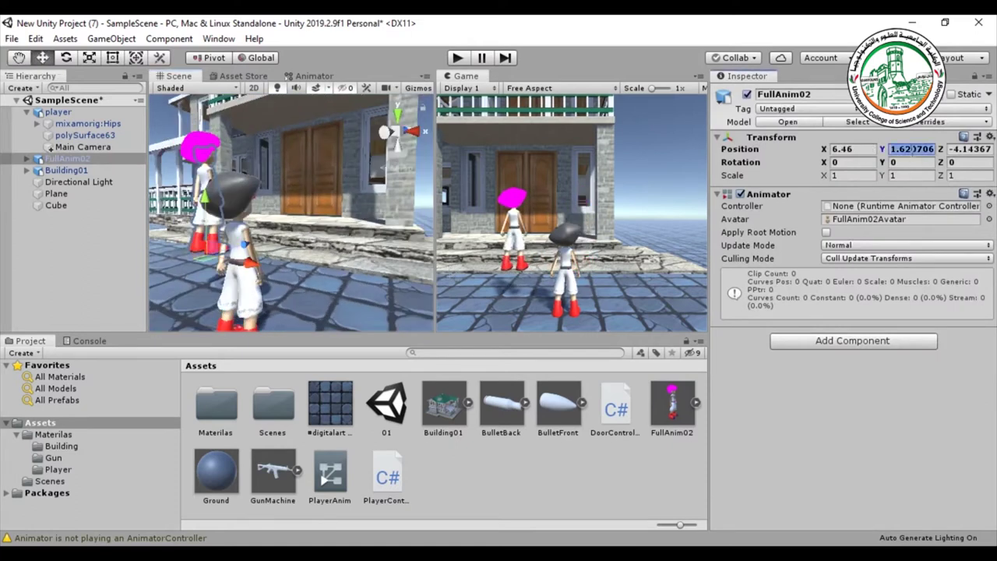
{"action": "type", "text": "0"}
{"action": "key", "text": "Return"}
{"action": "scroll", "coordinate": [385, 289], "scroll_direction": "up", "scroll_amount": 3}
{"action": "scroll", "coordinate": [385, 289], "scroll_direction": "up", "scroll_amount": 2}
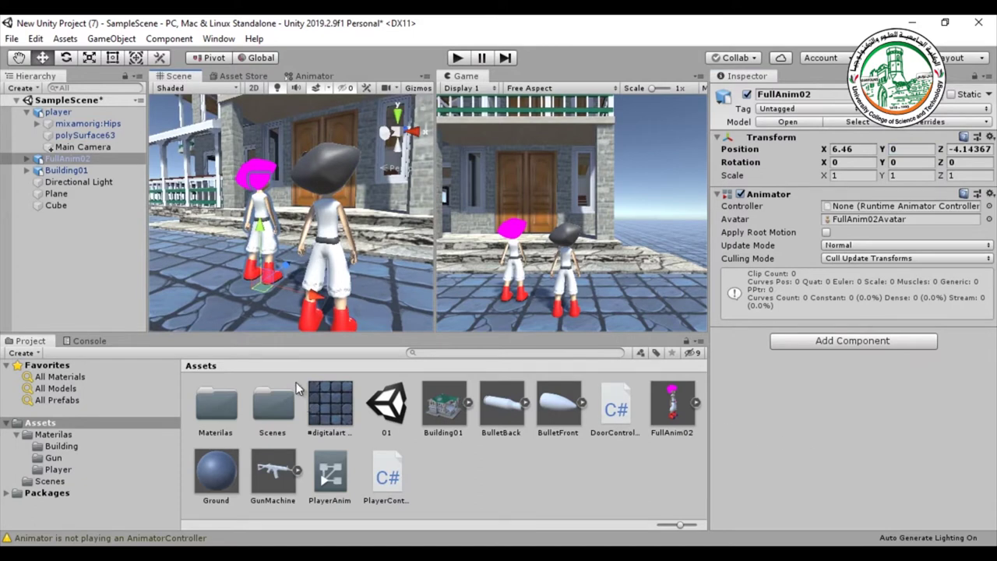
{"action": "key", "text": "Delete"}
Step: Try replacing the player in the scene with the raw FullAnim02 model, and undo the replacement
{"action": "left_click", "coordinate": [33, 114]}
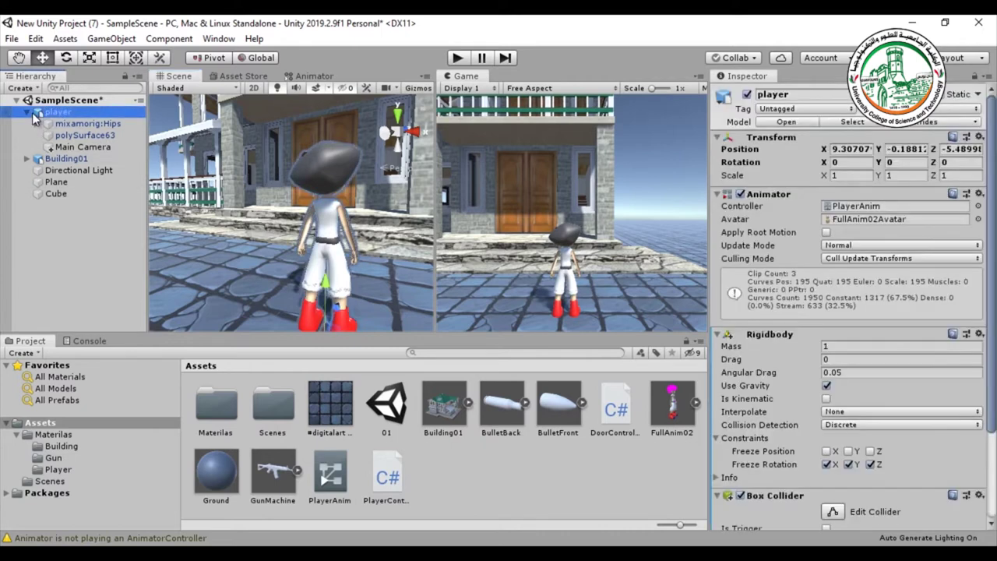
{"action": "key", "text": "Delete"}
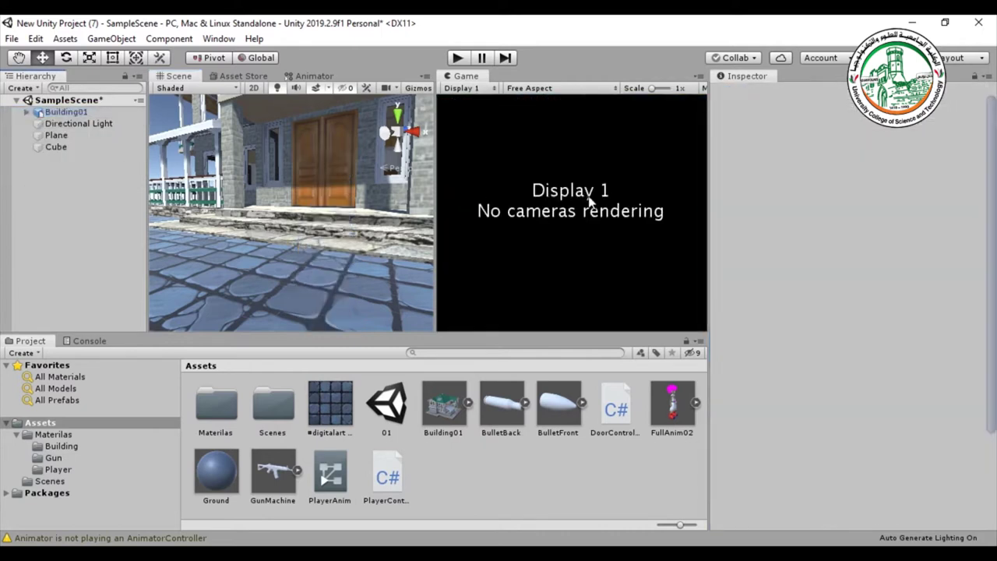
{"action": "left_click_drag", "start_coordinate": [673, 417], "coordinate": [294, 320]}
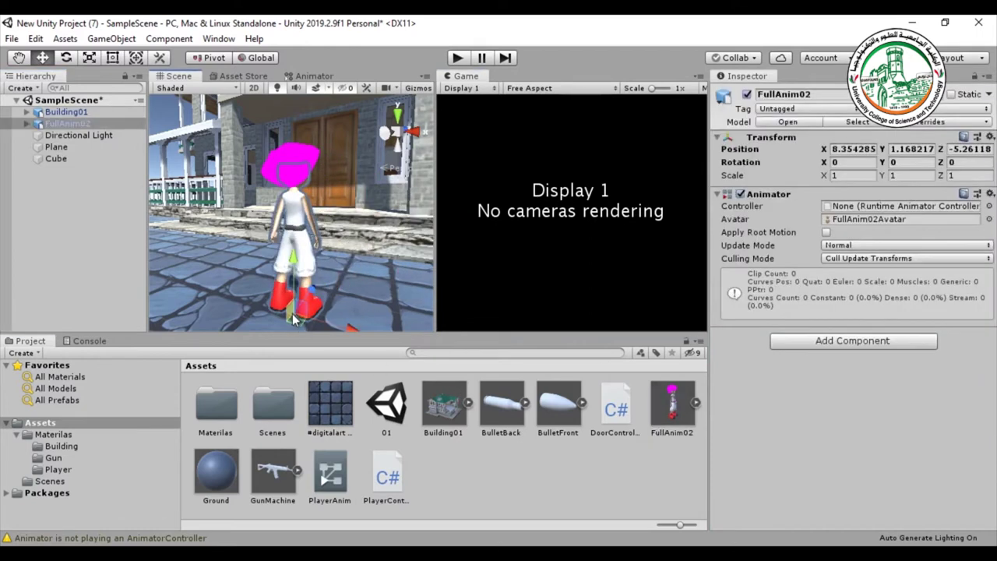
{"action": "key", "text": "Escape"}
{"action": "key", "text": "ctrl+z"}
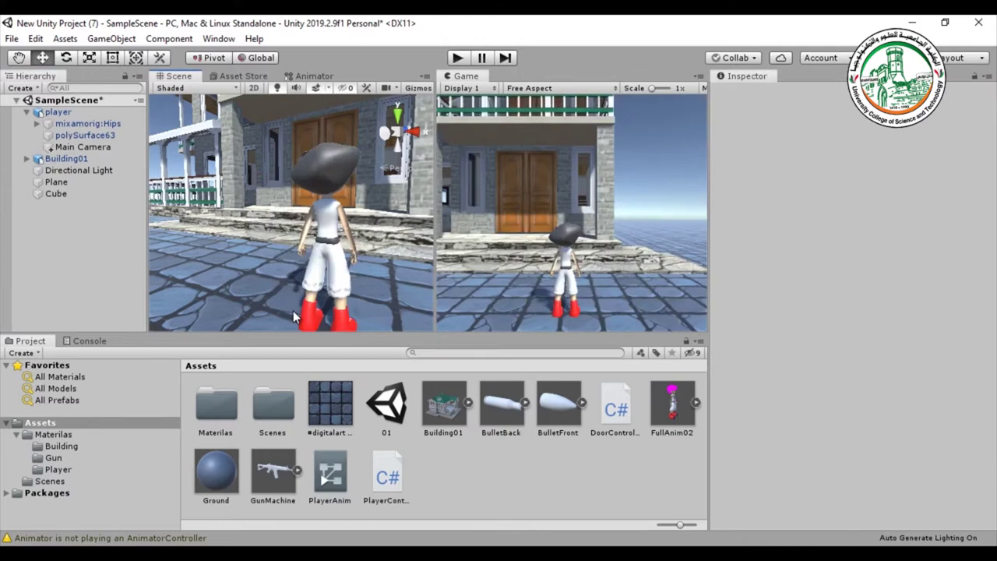
Step: Create an original prefab from the scene's player object in the Assets folder
{"action": "left_click", "coordinate": [53, 112]}
{"action": "left_click_drag", "start_coordinate": [52, 114], "coordinate": [479, 491]}
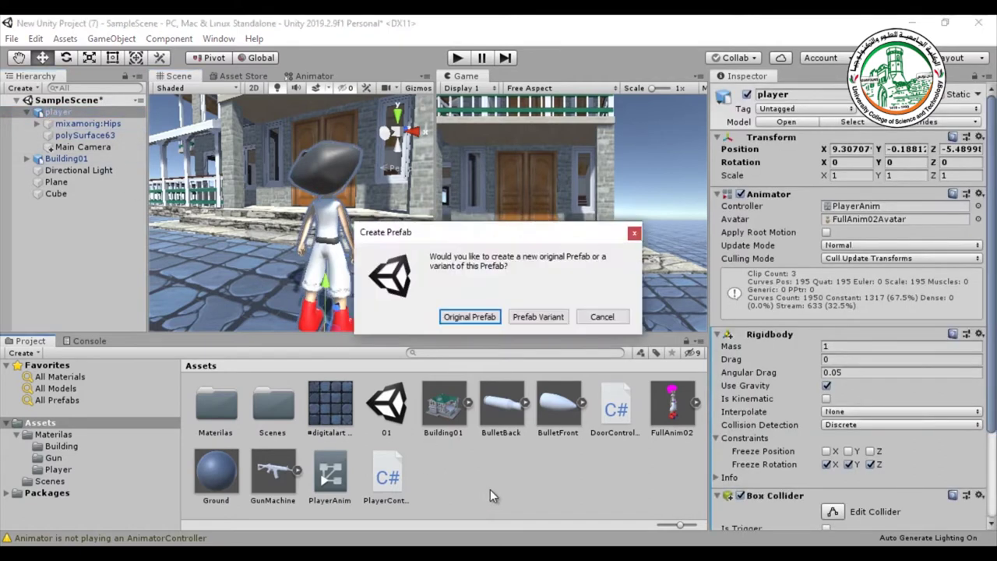
{"action": "left_click", "coordinate": [470, 317]}
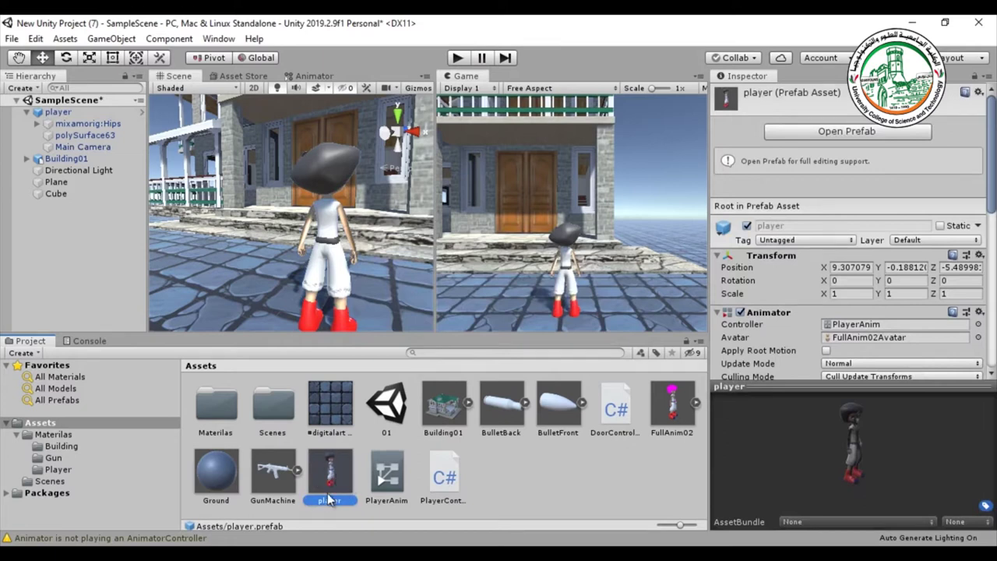
Step: Compare the FullAnim02 model's import settings with the components stored in the player prefab
{"action": "left_click", "coordinate": [672, 411]}
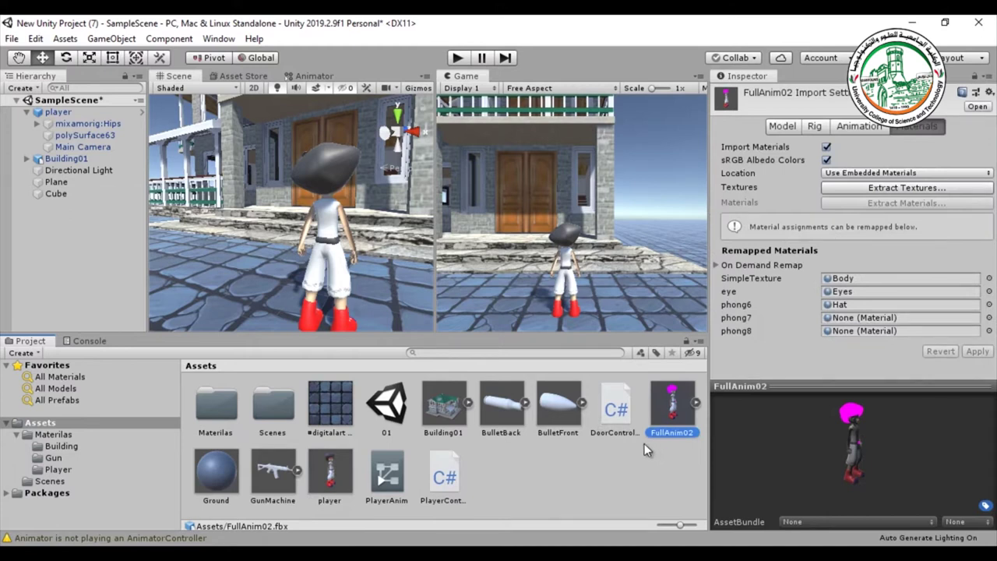
{"action": "left_click", "coordinate": [315, 489]}
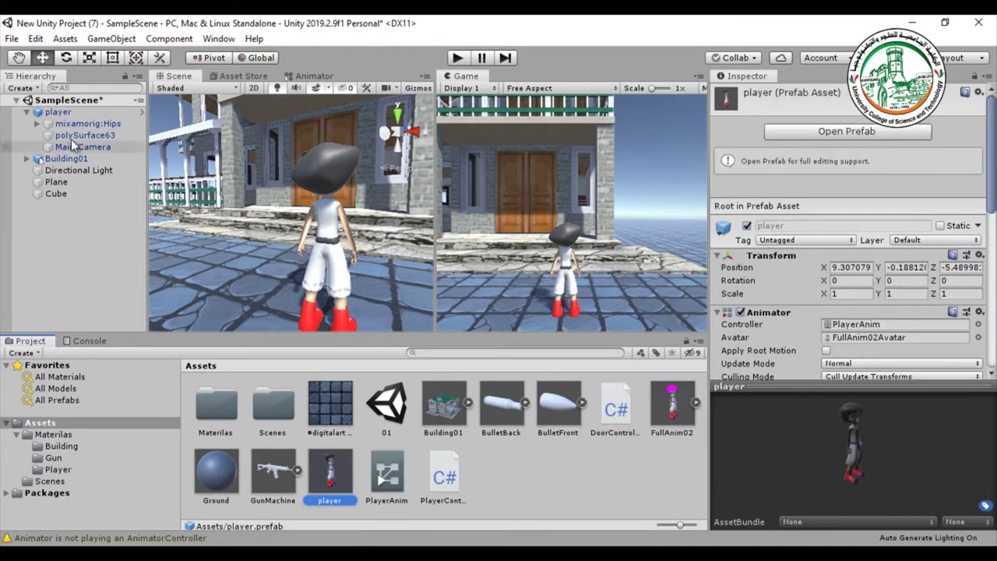
{"action": "scroll", "coordinate": [851, 304], "scroll_direction": "down", "scroll_amount": 6}
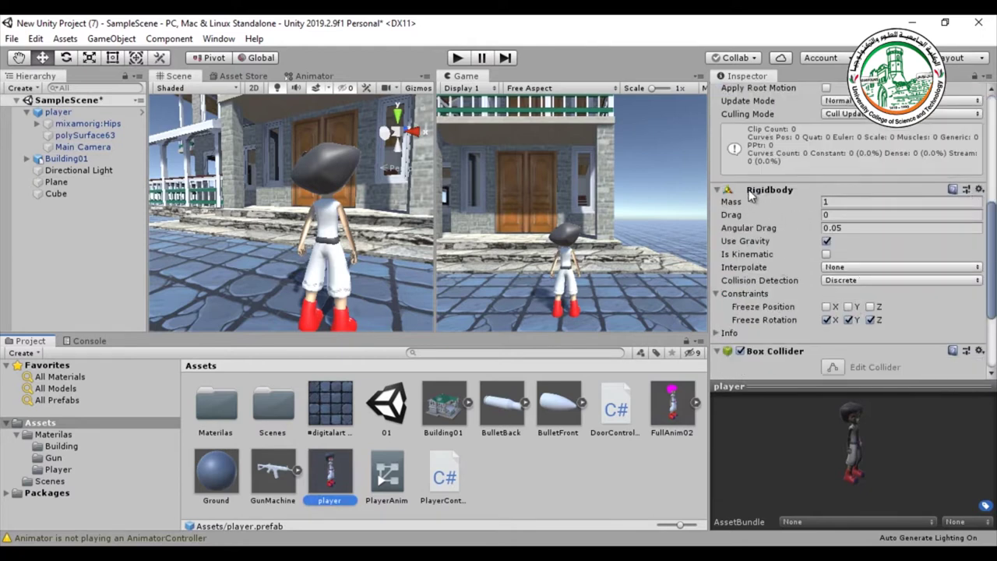
{"action": "scroll", "coordinate": [782, 228], "scroll_direction": "up", "scroll_amount": 6}
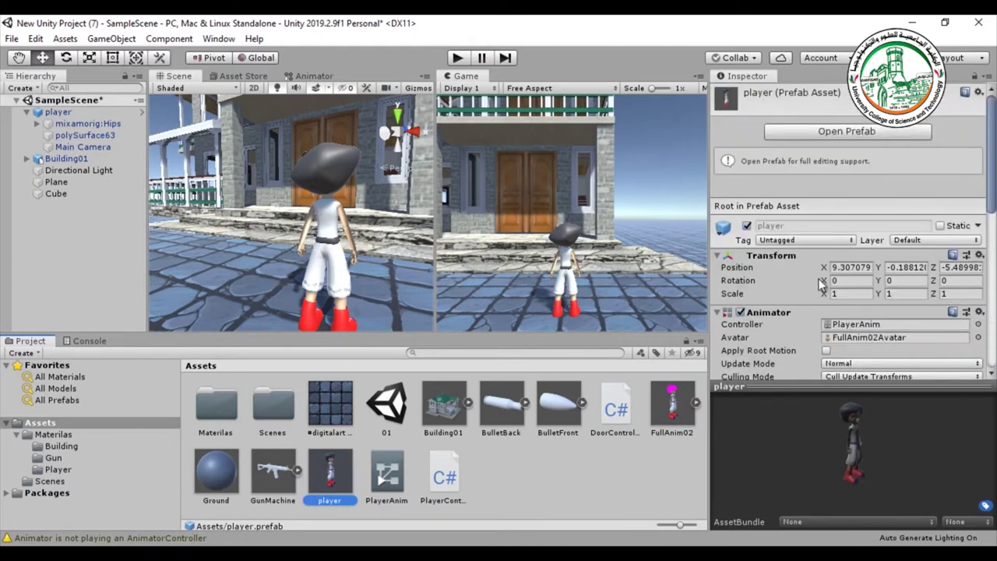
{"action": "scroll", "coordinate": [836, 272], "scroll_direction": "down", "scroll_amount": 3}
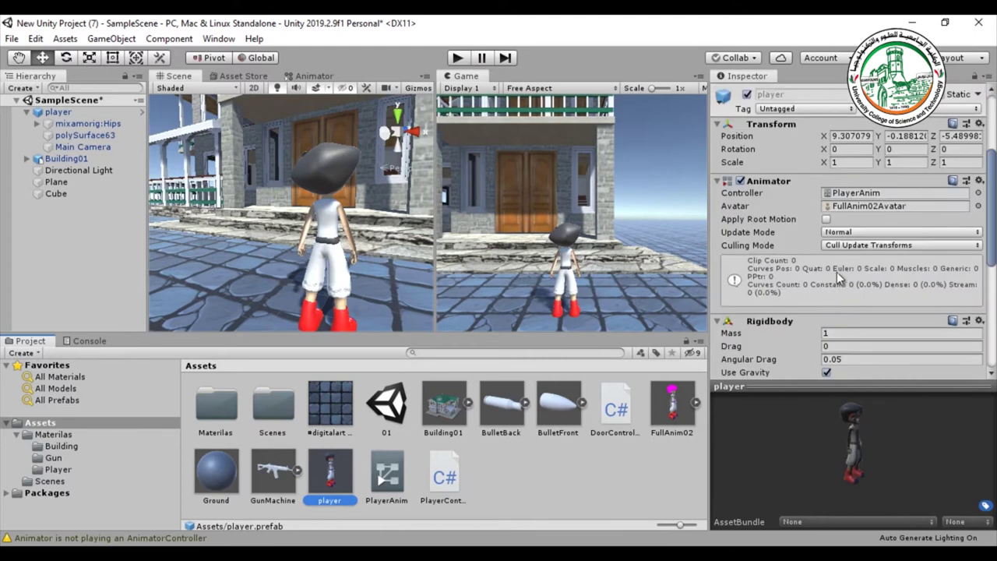
{"action": "left_click", "coordinate": [892, 191]}
{"action": "left_click", "coordinate": [549, 496]}
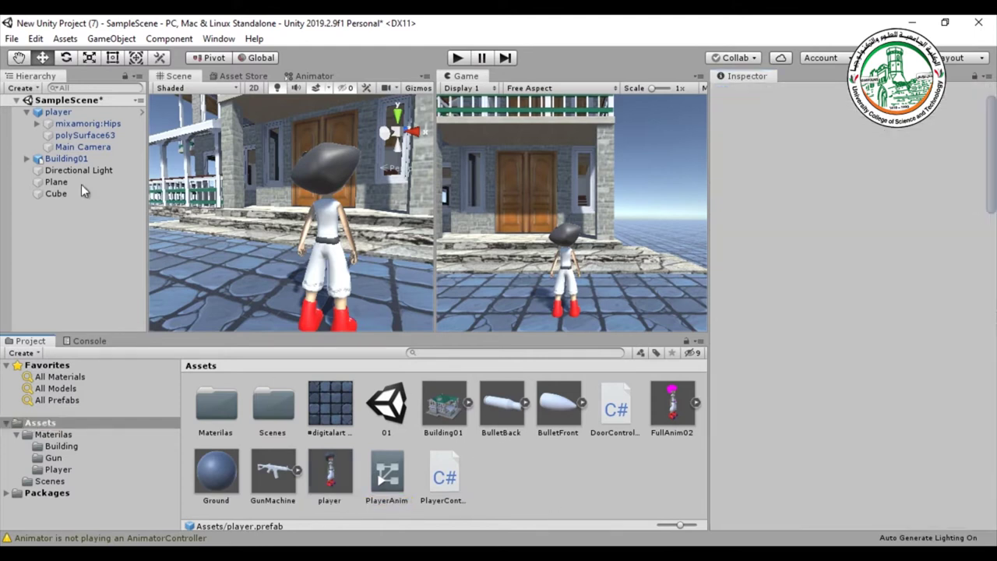
{"action": "left_click", "coordinate": [330, 475]}
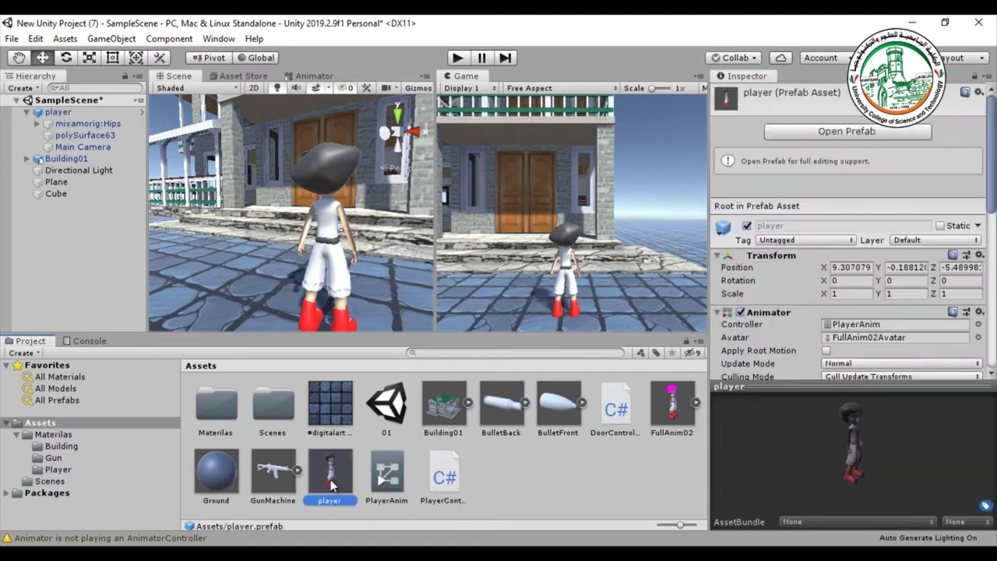
Step: Try replacing the player object in the scene with an instance of the player prefab
{"action": "left_click", "coordinate": [50, 113]}
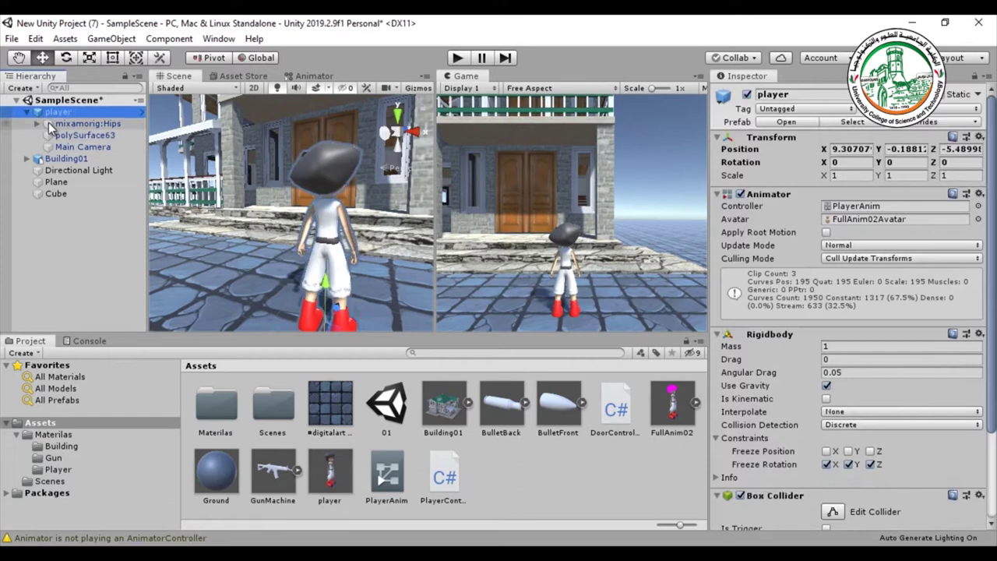
{"action": "key", "text": "Delete"}
{"action": "left_click_drag", "start_coordinate": [333, 477], "coordinate": [270, 284]}
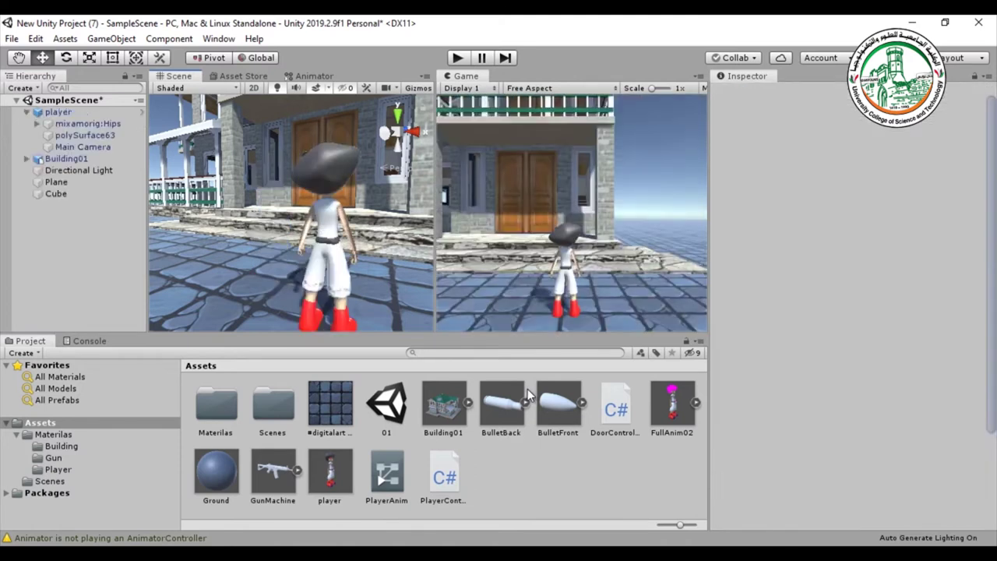
Step: Place a trial copy of the player prefab in the scene, review its components, and delete the copy
{"action": "left_click_drag", "start_coordinate": [331, 475], "coordinate": [208, 284]}
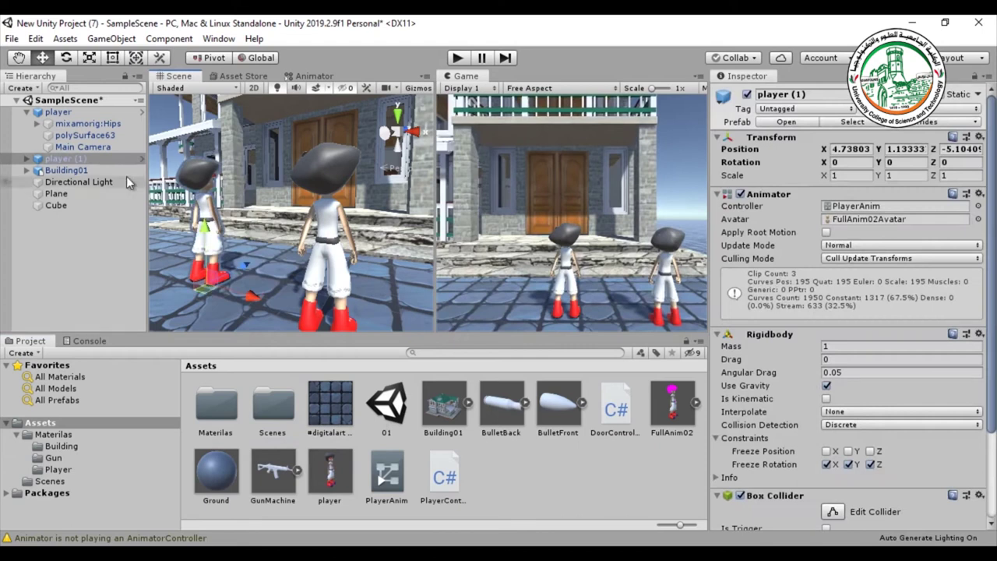
{"action": "left_click", "coordinate": [60, 157]}
{"action": "scroll", "coordinate": [823, 415], "scroll_direction": "down", "scroll_amount": 3}
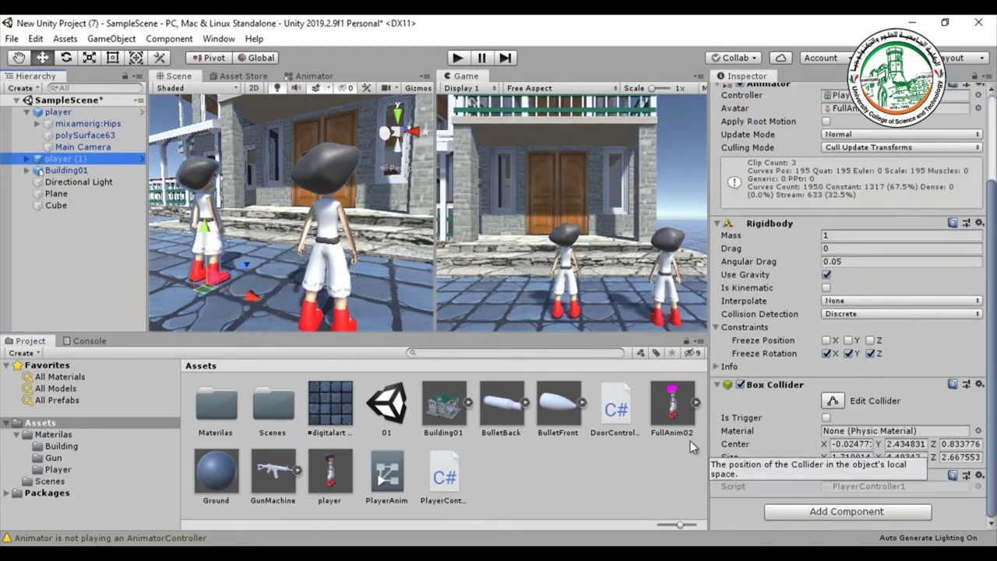
{"action": "key", "text": "Delete"}
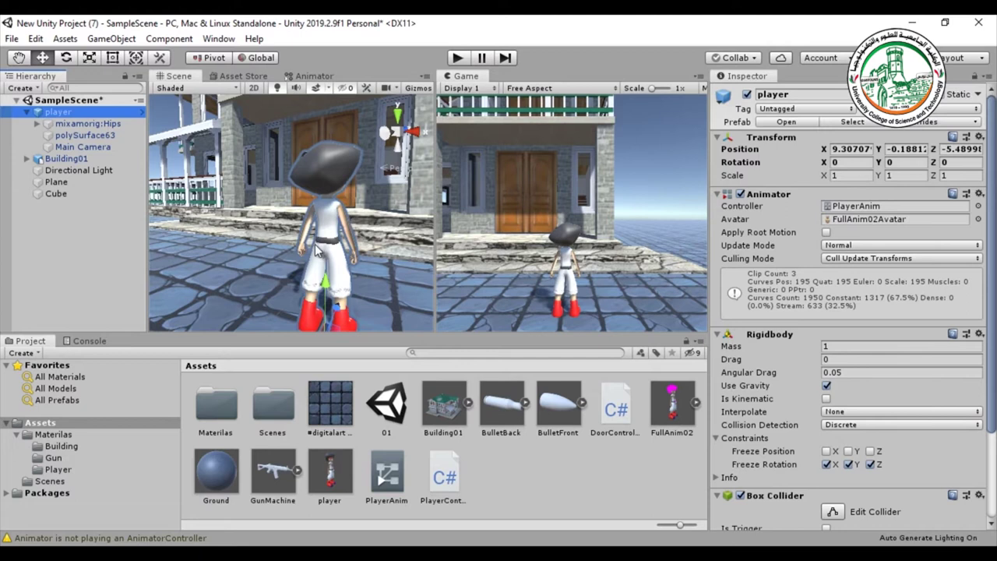
Step: Add a second instance of the player prefab on the ground beside the existing player
{"action": "scroll", "coordinate": [258, 254], "scroll_direction": "up", "scroll_amount": 2}
{"action": "scroll", "coordinate": [258, 255], "scroll_direction": "down", "scroll_amount": 3}
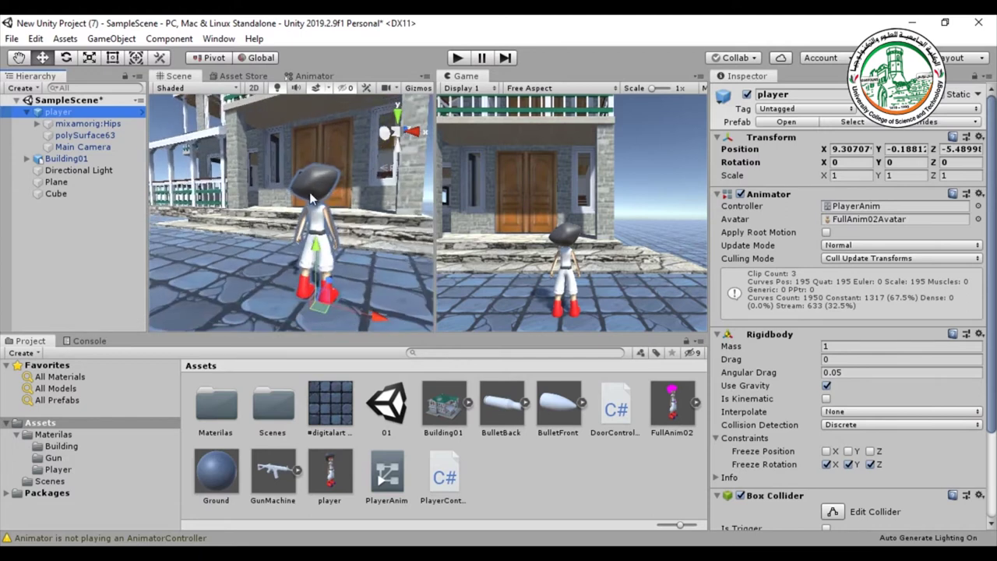
{"action": "left_click", "coordinate": [313, 201]}
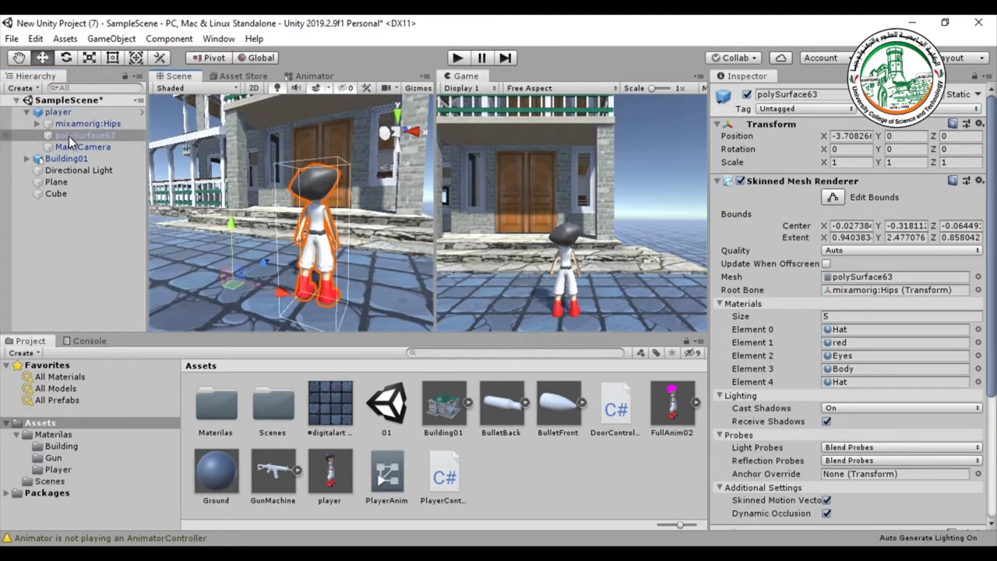
{"action": "left_click", "coordinate": [51, 113]}
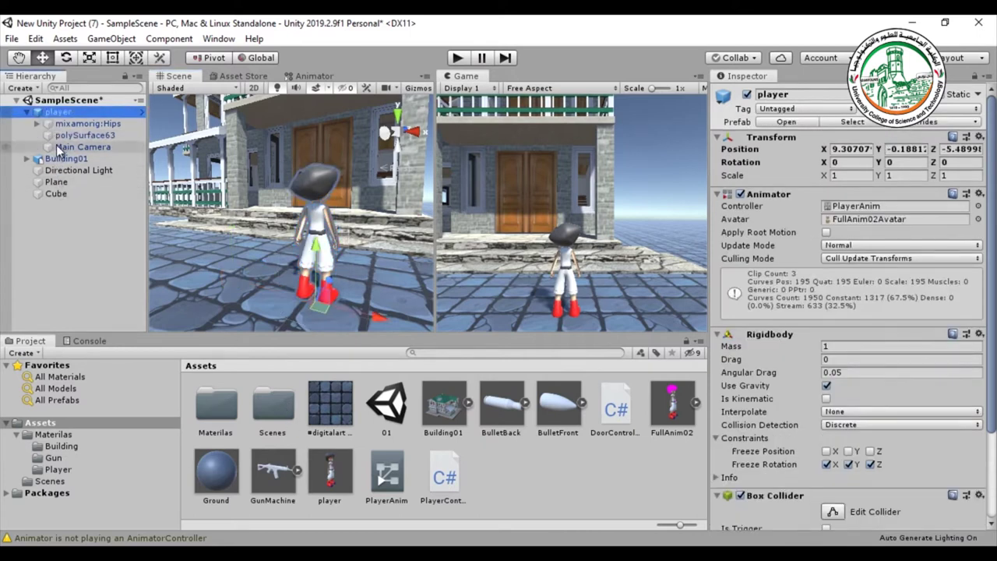
{"action": "left_click", "coordinate": [333, 473]}
{"action": "left_click_drag", "start_coordinate": [328, 479], "coordinate": [196, 271]}
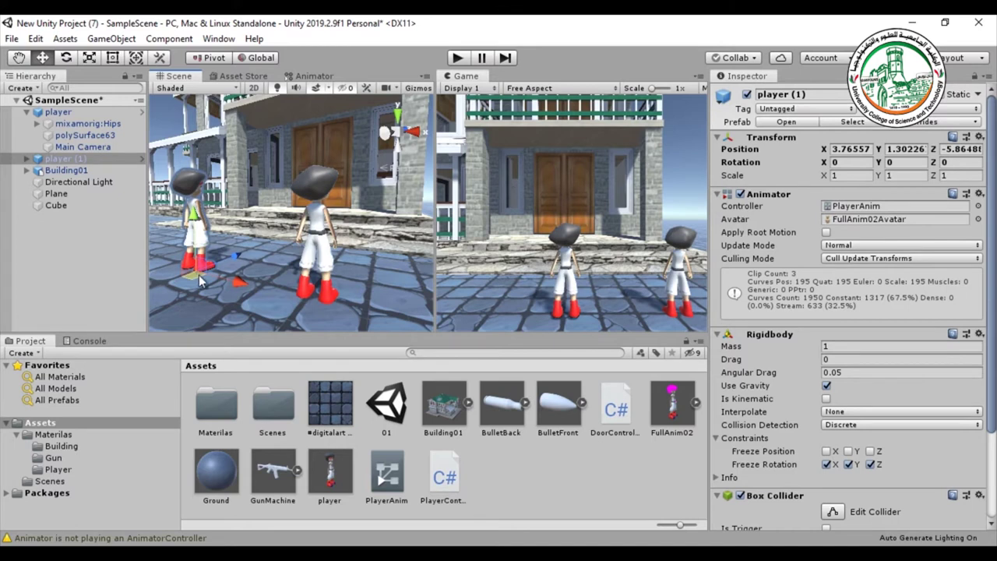
Step: Disable the Box Collider component on the player prefab asset
{"action": "left_click", "coordinate": [333, 472]}
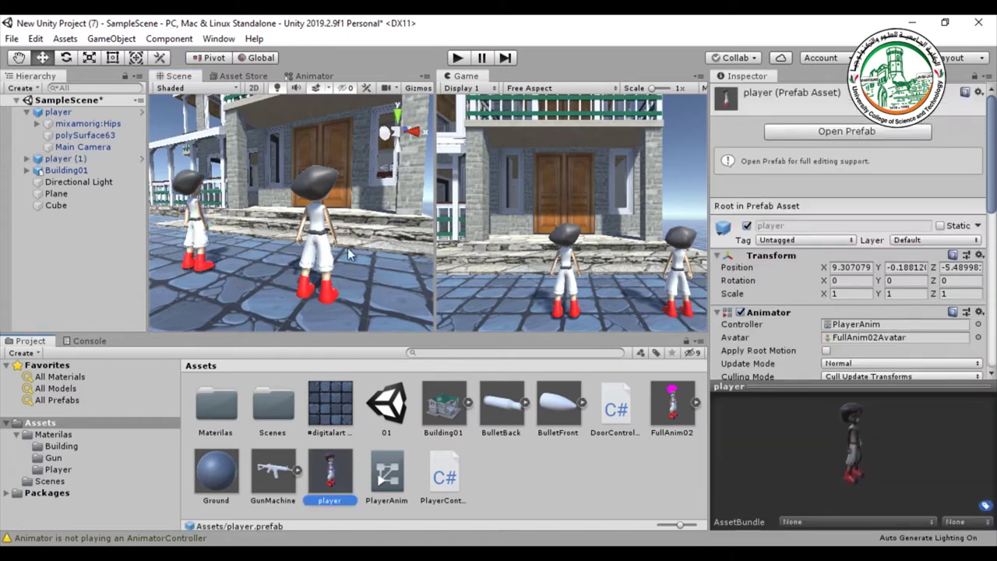
{"action": "scroll", "coordinate": [744, 312], "scroll_direction": "down", "scroll_amount": 5}
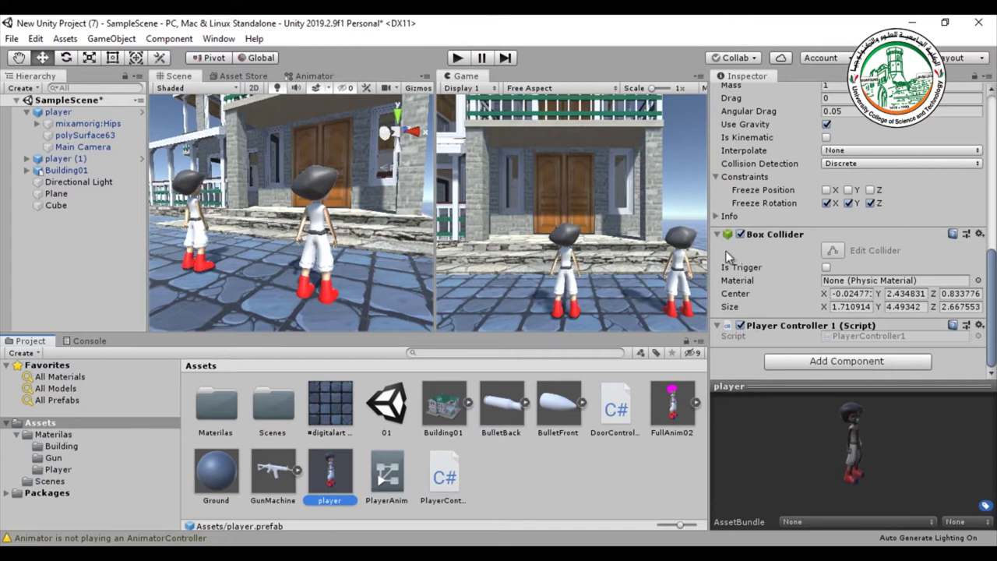
{"action": "left_click", "coordinate": [741, 234]}
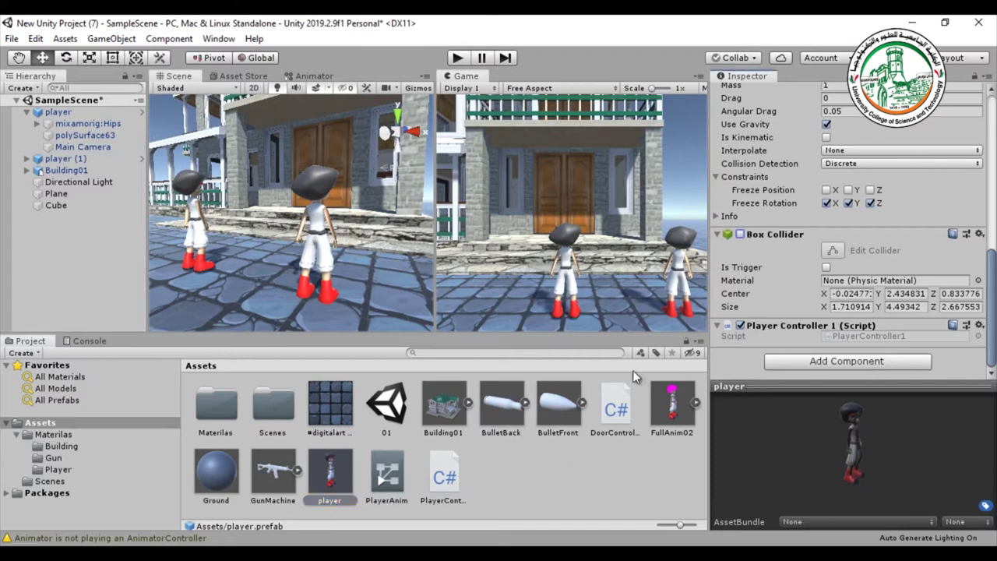
Step: Check the Box Collider on both player instances and re-enable it on the player prefab asset
{"action": "left_click", "coordinate": [58, 113]}
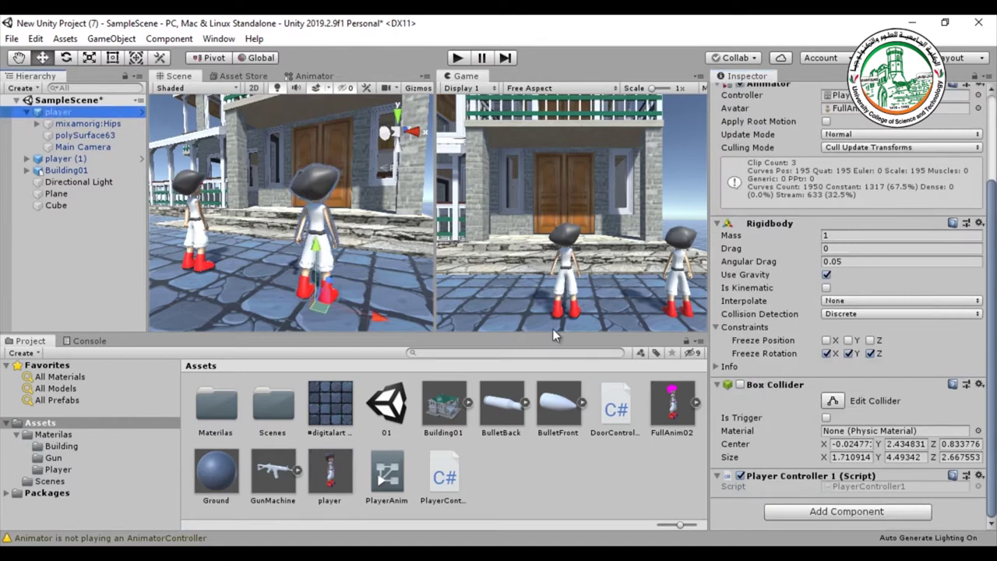
{"action": "left_click", "coordinate": [201, 212]}
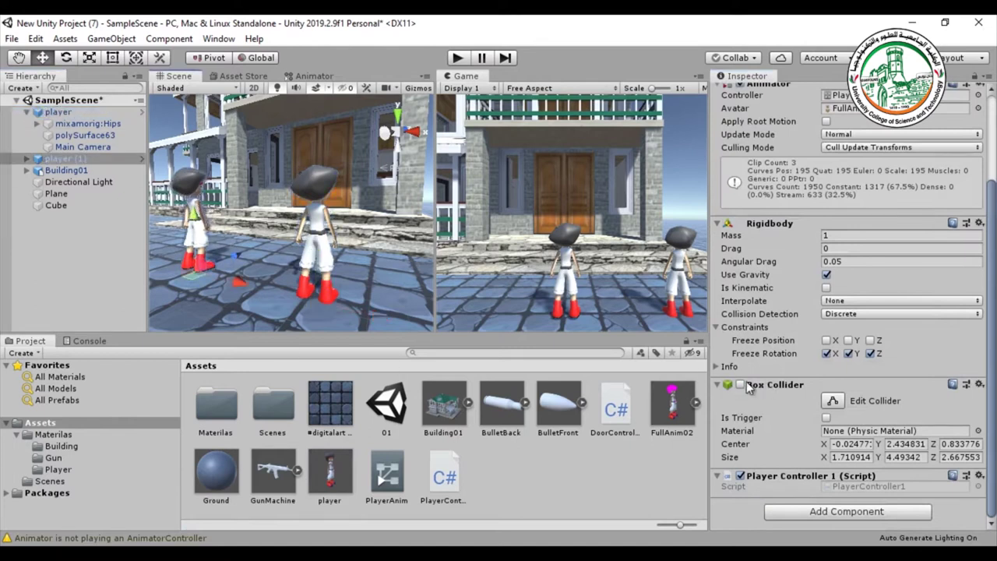
{"action": "left_click", "coordinate": [329, 477]}
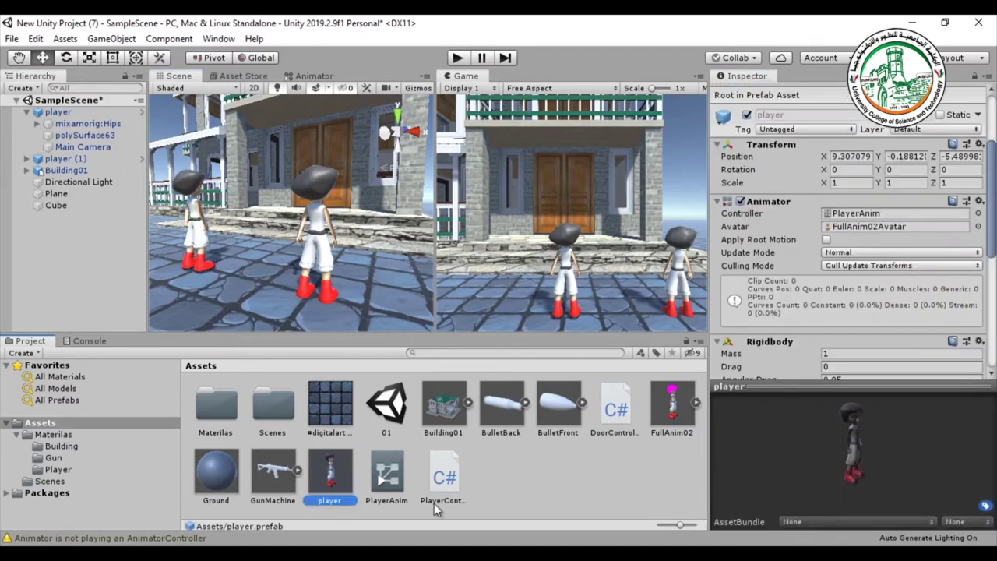
{"action": "scroll", "coordinate": [789, 321], "scroll_direction": "down", "scroll_amount": 6}
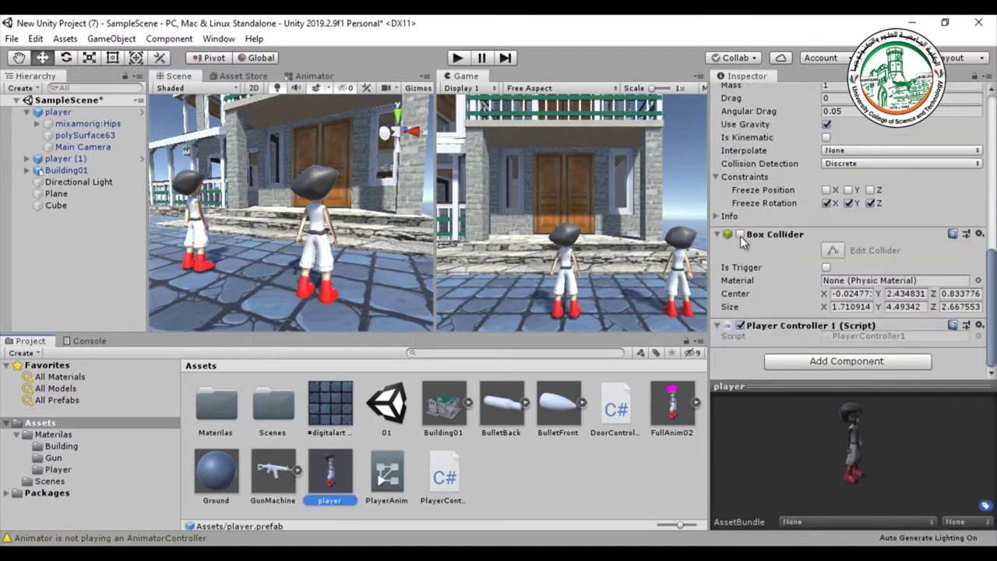
{"action": "left_click", "coordinate": [330, 483]}
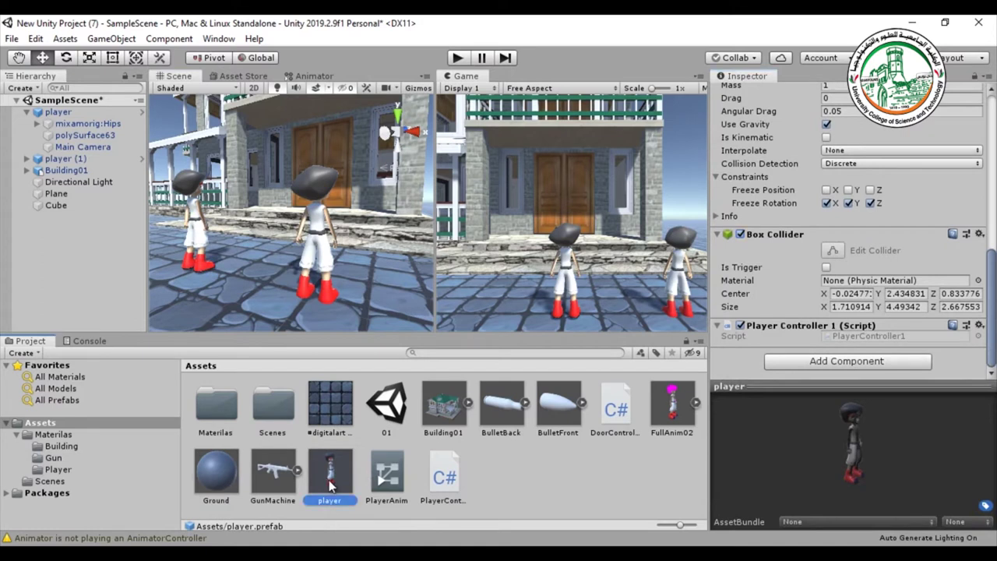
Step: Check the first player's Box Collider and delete the second player instance from the scene
{"action": "left_click", "coordinate": [314, 244]}
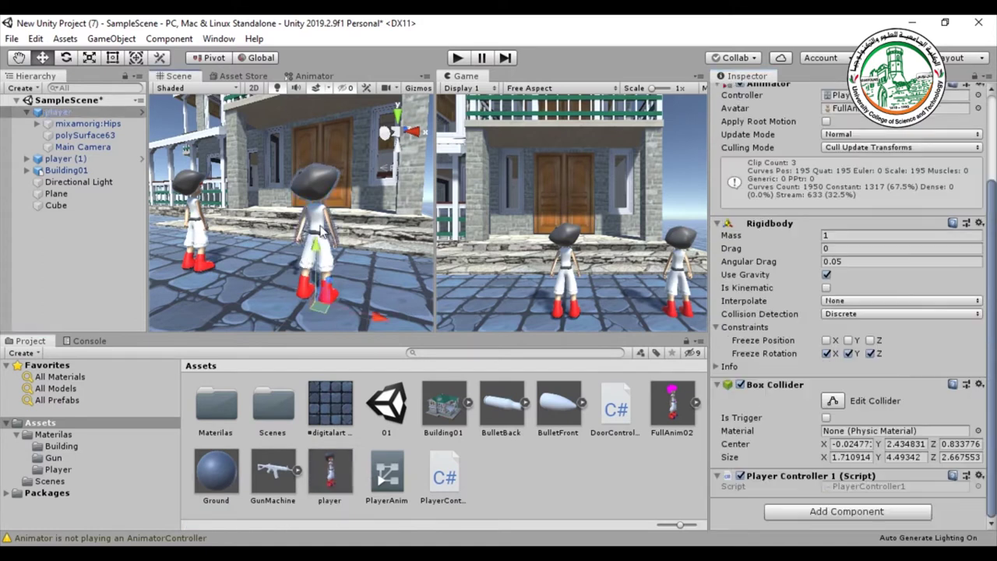
{"action": "left_click", "coordinate": [196, 222]}
{"action": "key", "text": "Delete"}
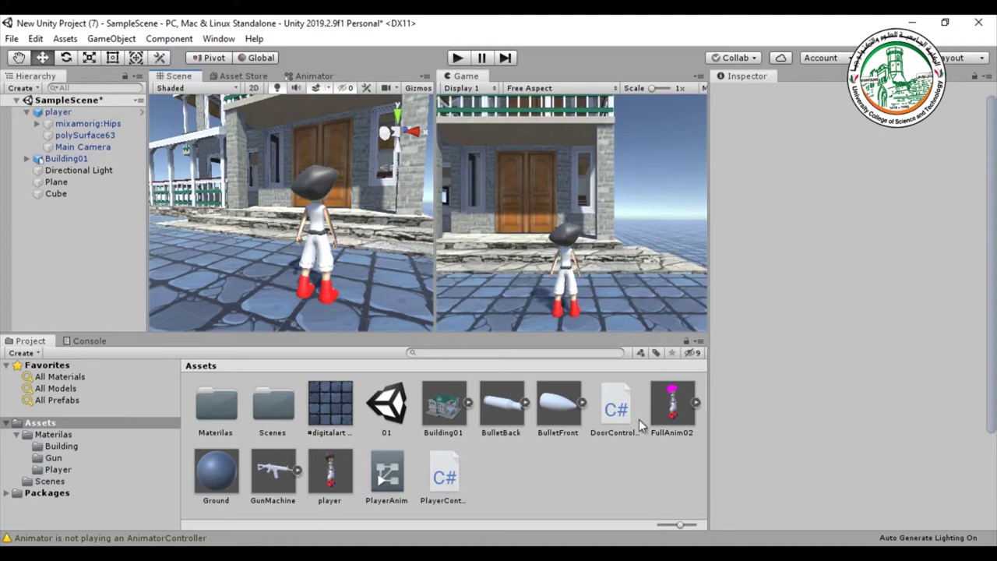
Step: Rename the player prefab asset as playerPref
{"action": "left_click", "coordinate": [335, 482]}
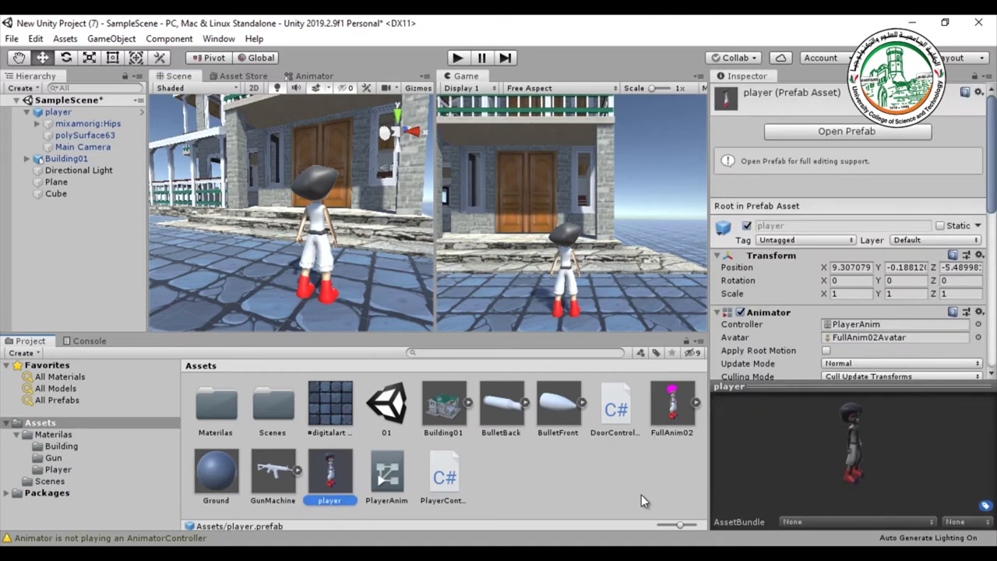
{"action": "left_click", "coordinate": [333, 504]}
{"action": "type", "text": "Pref"}
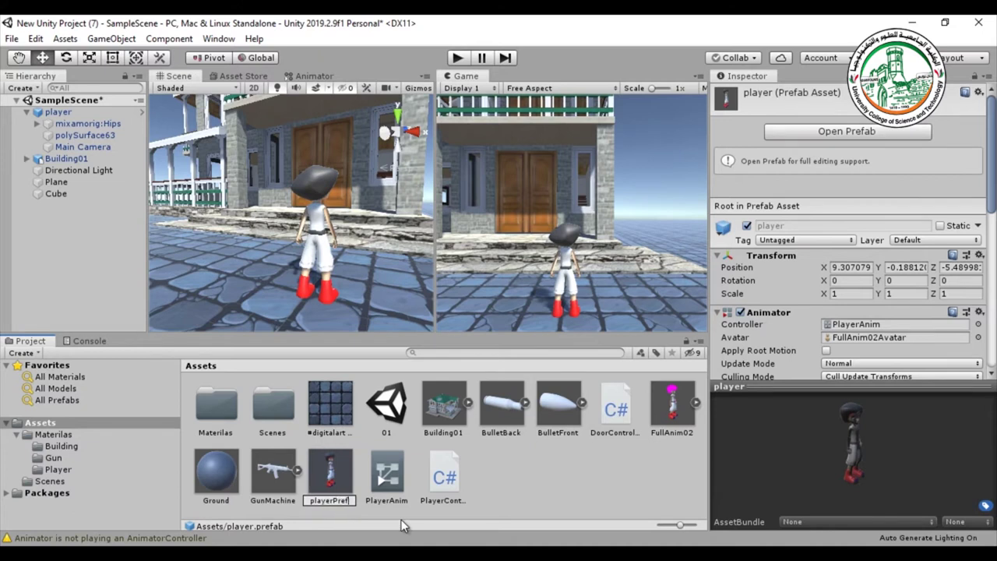
{"action": "key", "text": "Return"}
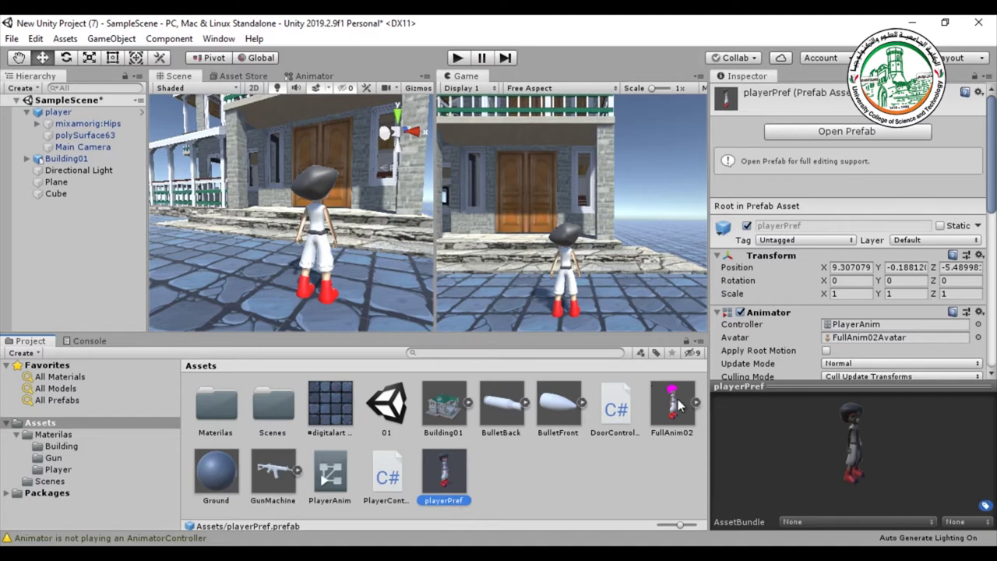
Step: Select Door01 of the building and review the player reference in its Door Controller script
{"action": "left_click", "coordinate": [465, 478]}
{"action": "left_click", "coordinate": [444, 473]}
{"action": "left_click", "coordinate": [338, 139]}
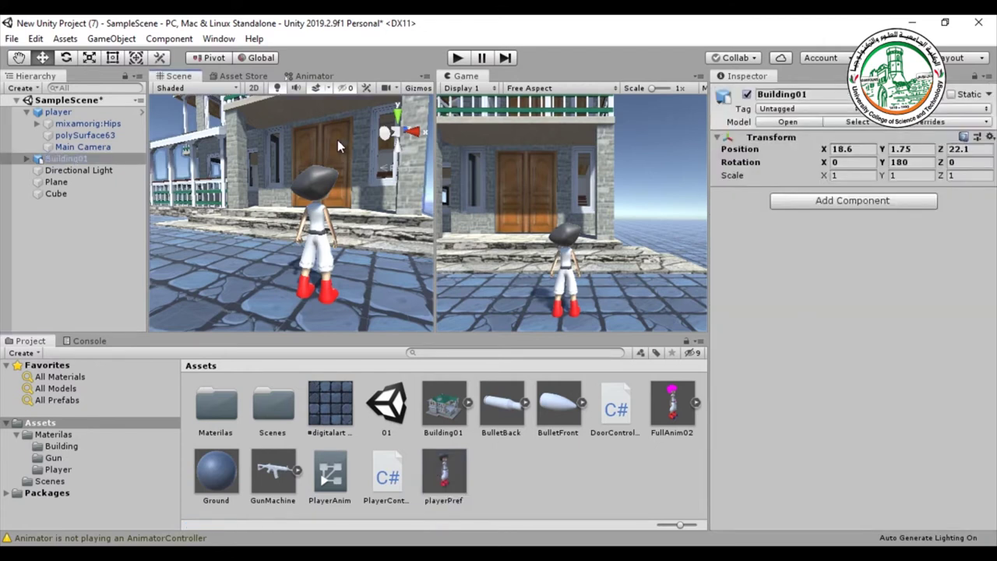
{"action": "left_click", "coordinate": [337, 139]}
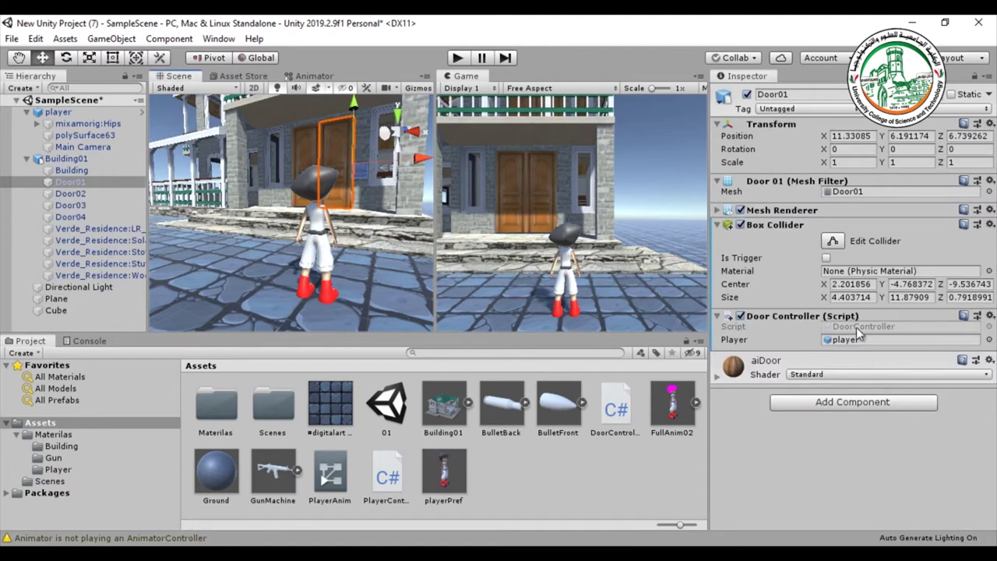
Step: Replace the player object with a playerPref instance on the ground before the house, listed above Building01 in the object hierarchy
{"action": "left_click", "coordinate": [80, 113]}
{"action": "key", "text": "Delete"}
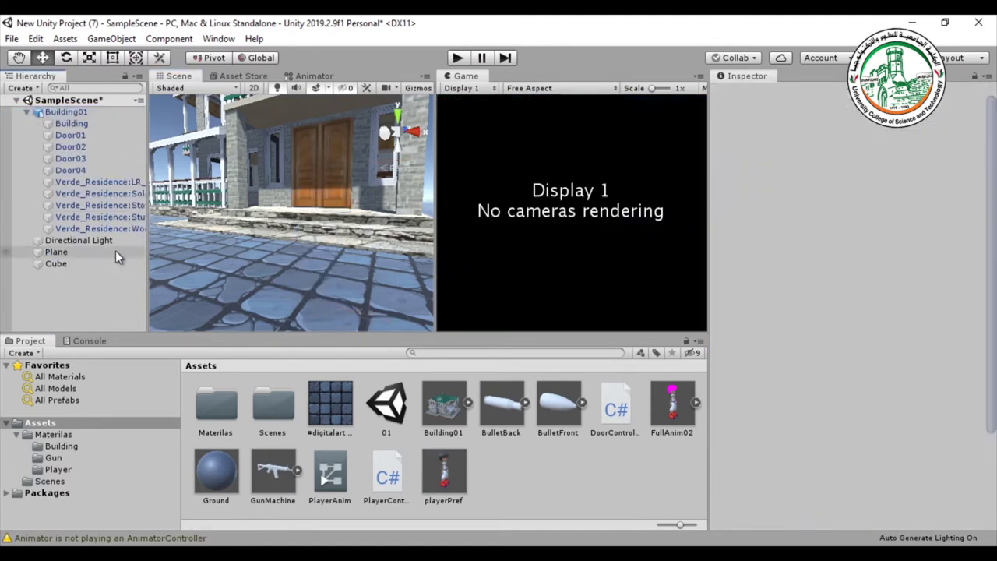
{"action": "left_click_drag", "start_coordinate": [450, 490], "coordinate": [274, 289]}
{"action": "left_click_drag", "start_coordinate": [67, 243], "coordinate": [73, 107]}
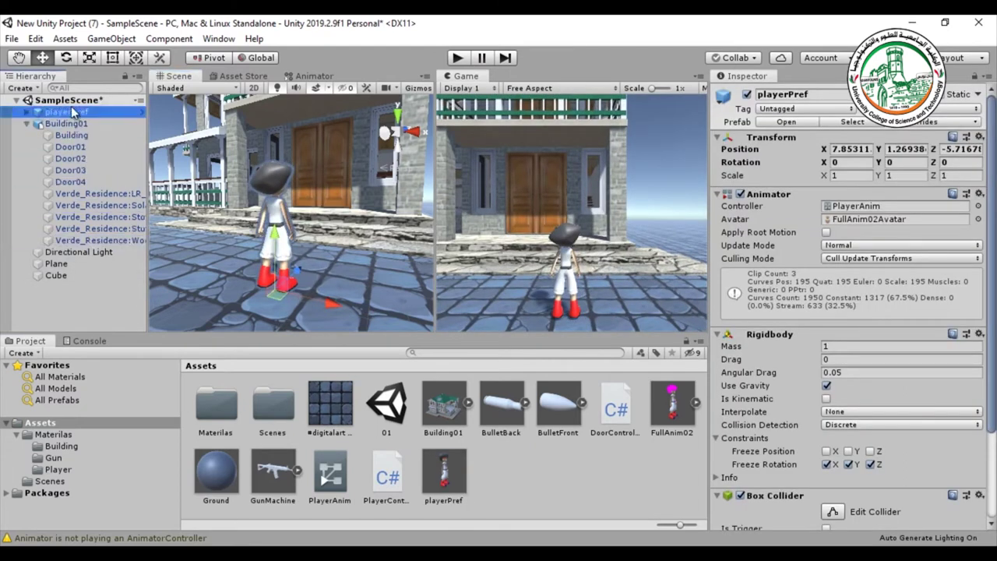
{"action": "left_click", "coordinate": [28, 123]}
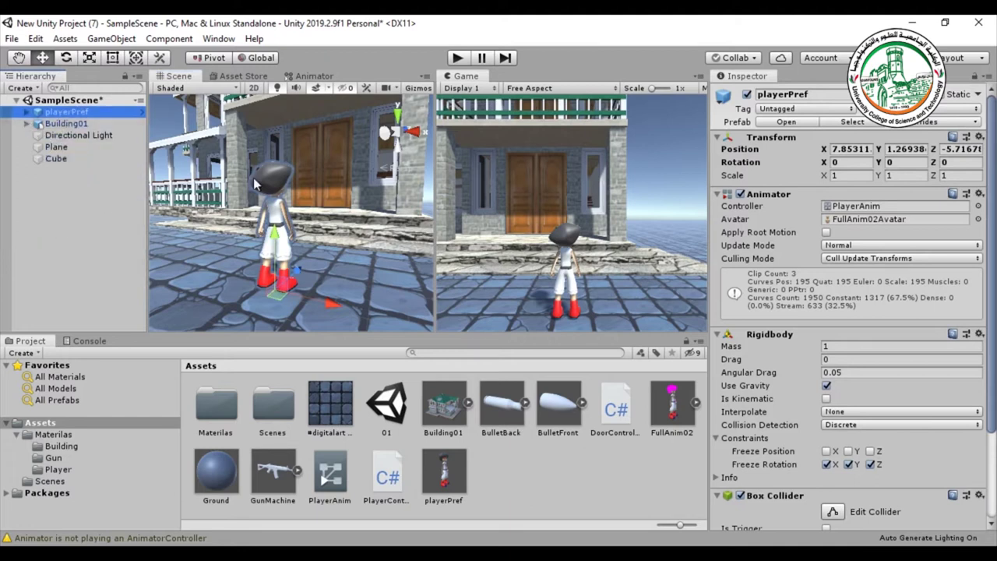
Step: Assign the playerPref instance from the scene as the Player of Door01's Door Controller script
{"action": "left_click", "coordinate": [336, 170]}
{"action": "left_click", "coordinate": [335, 171]}
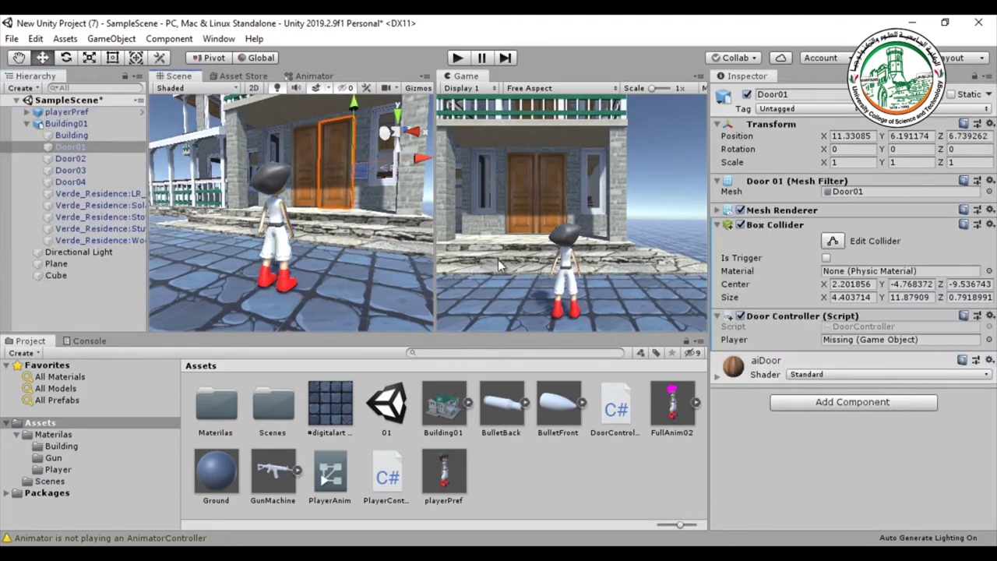
{"action": "left_click_drag", "start_coordinate": [69, 114], "coordinate": [866, 348]}
Step: Play-test the scene by walking the player forward through the front door, and stop the game
{"action": "left_click", "coordinate": [456, 61]}
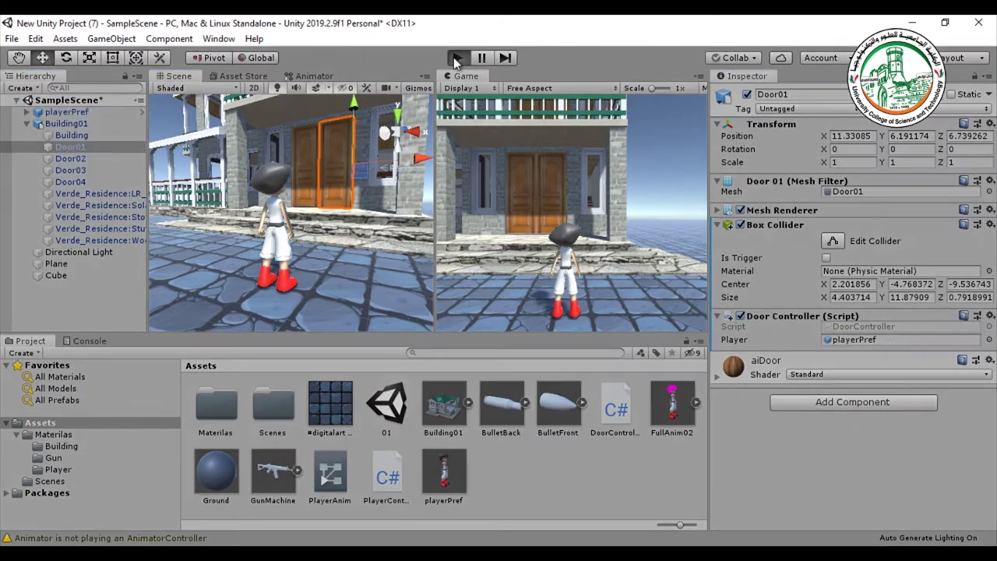
{"action": "key", "text": "w"}
{"action": "key", "text": "w"}
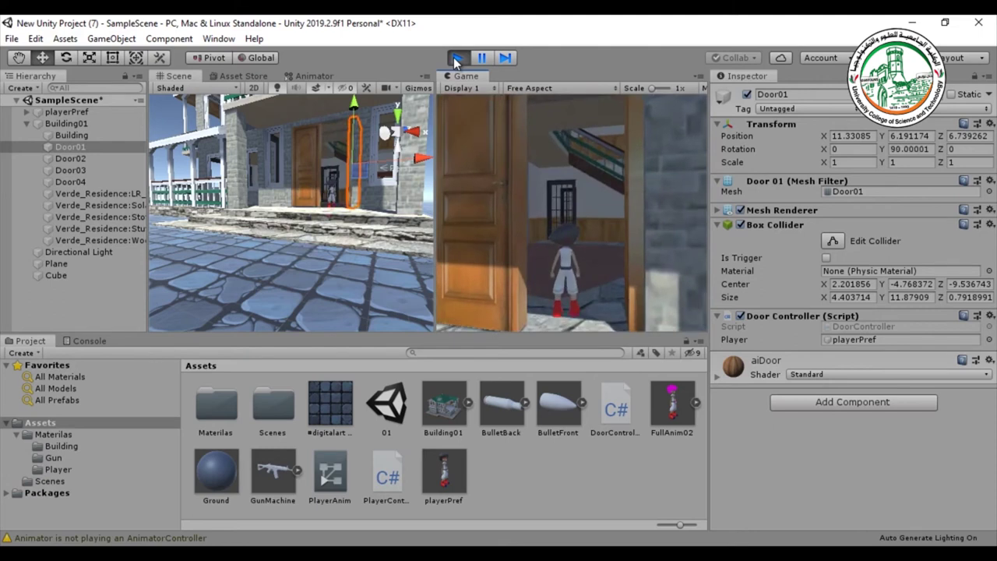
{"action": "left_click", "coordinate": [457, 60]}
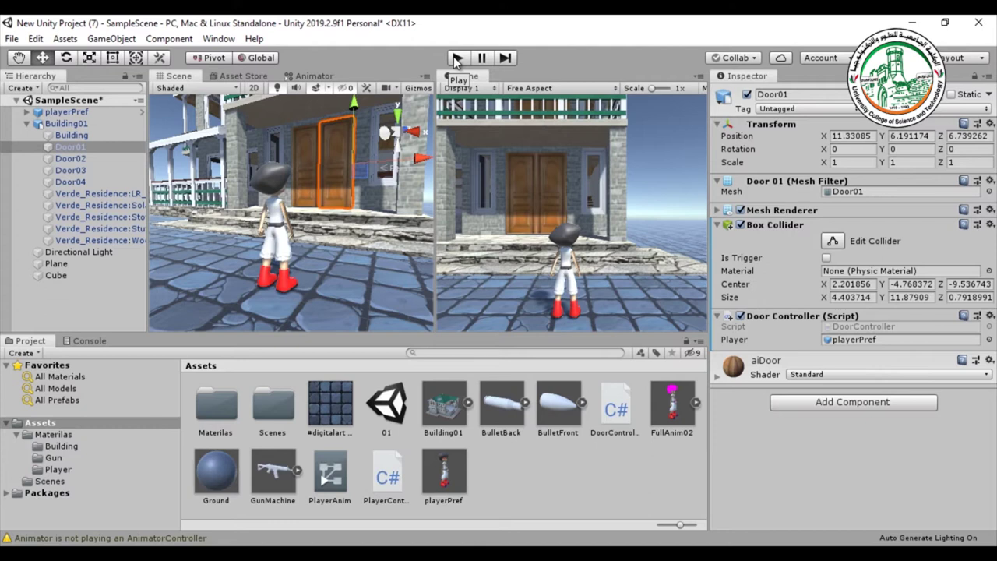
Step: Place the BulletFront model on the ground near the player and raise it to a Y position of 1.67
{"action": "left_click", "coordinate": [558, 433]}
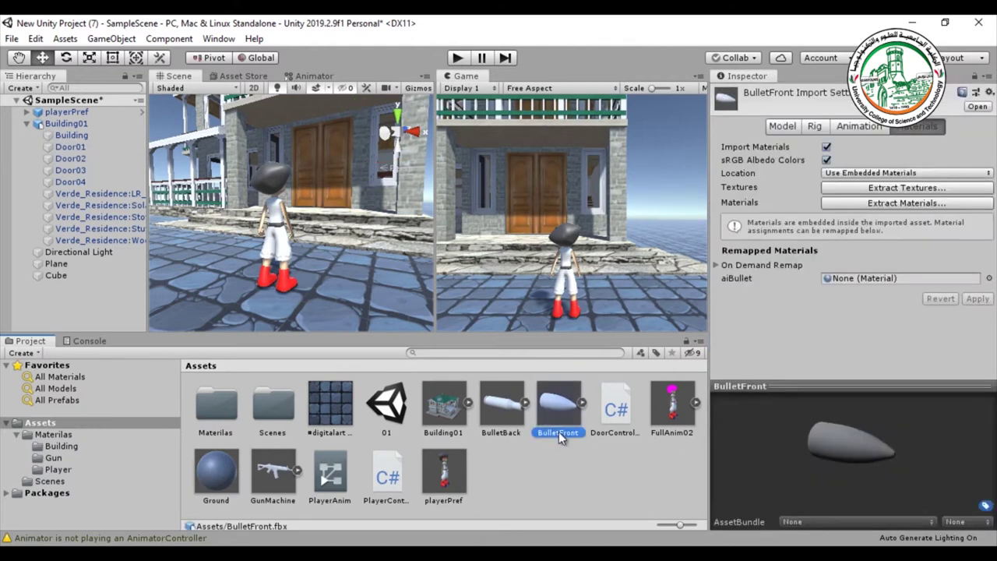
{"action": "left_click_drag", "start_coordinate": [563, 413], "coordinate": [355, 301]}
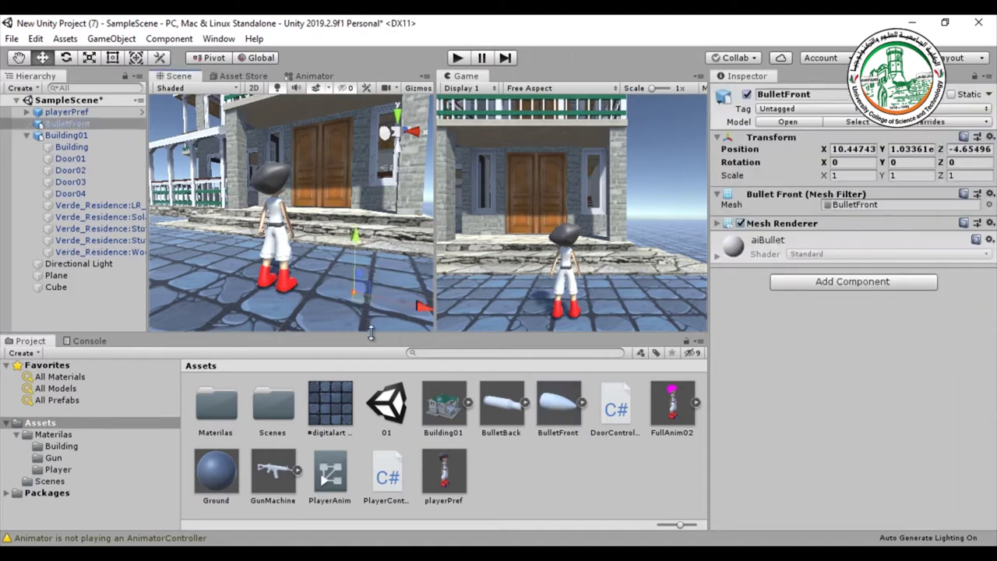
{"action": "left_click_drag", "start_coordinate": [355, 249], "coordinate": [102, 320]}
{"action": "key", "text": "f"}
{"action": "scroll", "coordinate": [210, 287], "scroll_direction": "down", "scroll_amount": 5}
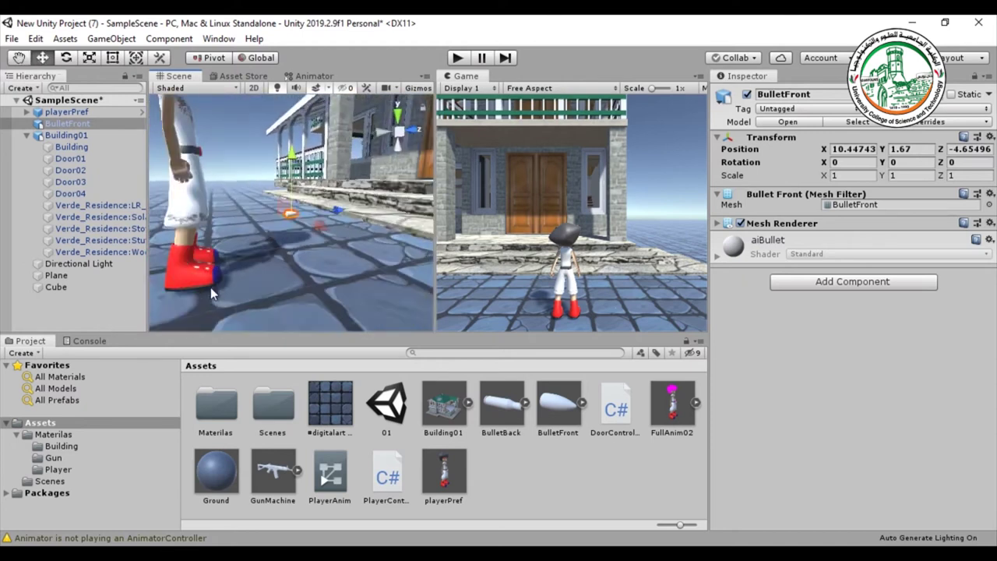
Step: Set the BulletFront model's import scale factor to 5 and apply the import settings
{"action": "left_click", "coordinate": [572, 421]}
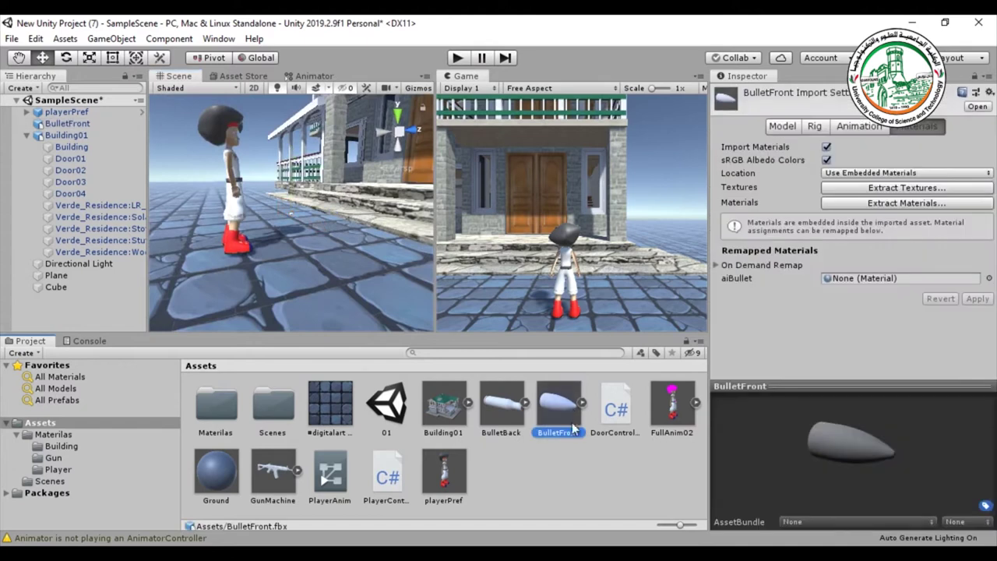
{"action": "left_click", "coordinate": [783, 127]}
{"action": "left_click", "coordinate": [835, 163]}
{"action": "type", "text": "5"}
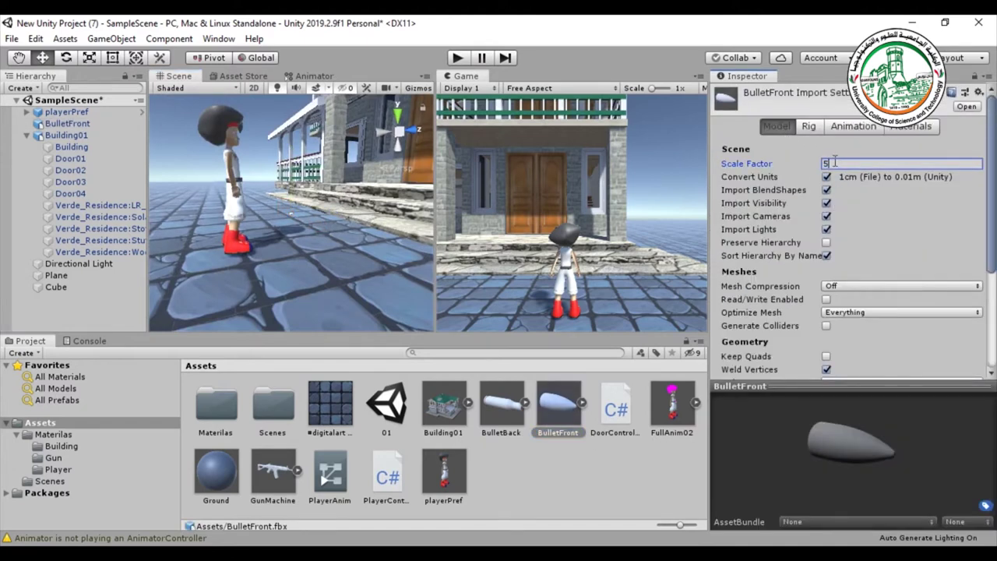
{"action": "scroll", "coordinate": [953, 297], "scroll_direction": "down", "scroll_amount": 4}
{"action": "left_click", "coordinate": [966, 366]}
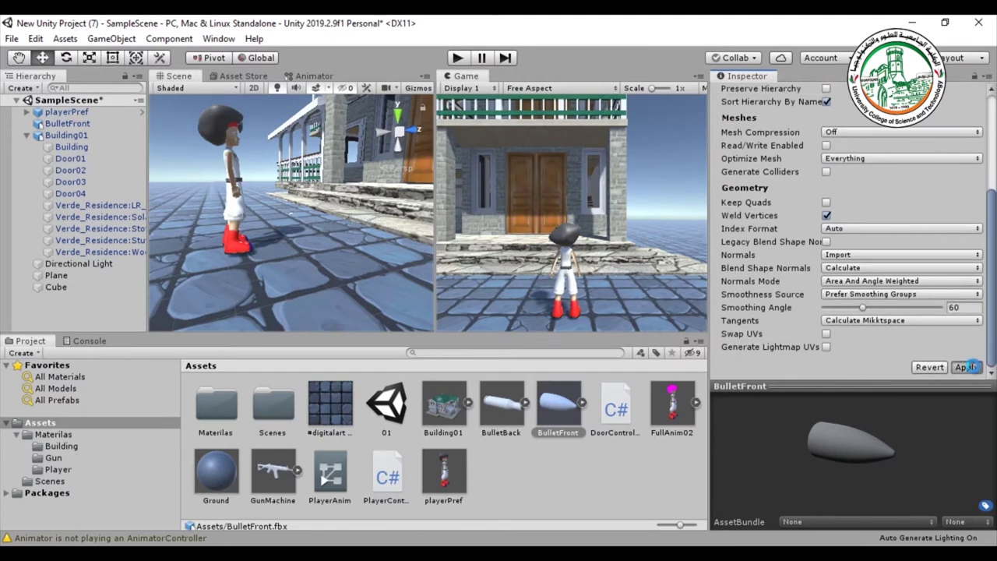
Step: Inspect the bullet's embedded material and apply the aiBullet material from the Materilas/Gun folder to the bullet in the scene
{"action": "scroll", "coordinate": [289, 210], "scroll_direction": "up", "scroll_amount": 5}
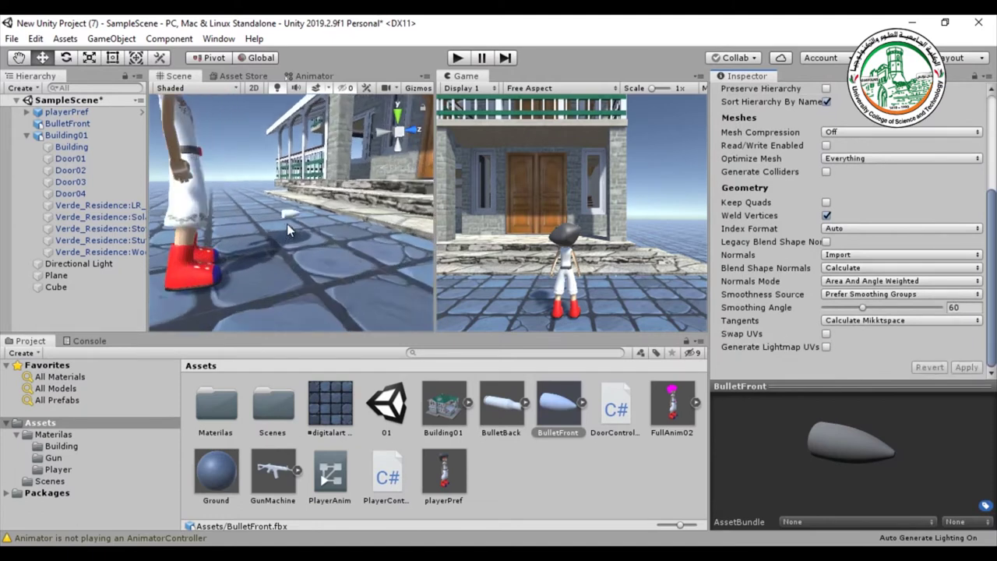
{"action": "left_click_drag", "start_coordinate": [287, 224], "coordinate": [297, 293], "text": "alt"}
{"action": "scroll", "coordinate": [335, 275], "scroll_direction": "up", "scroll_amount": 5}
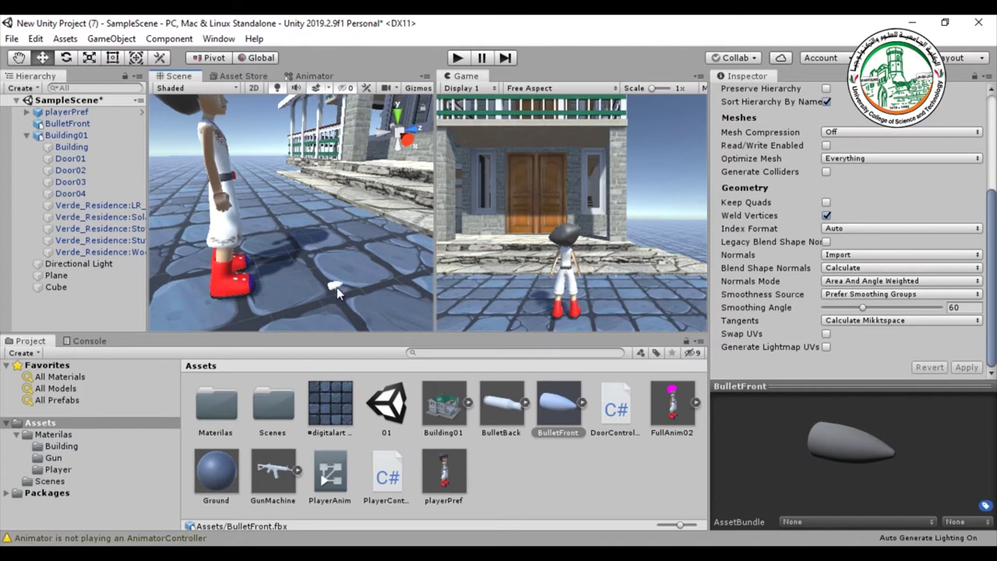
{"action": "left_click", "coordinate": [335, 285]}
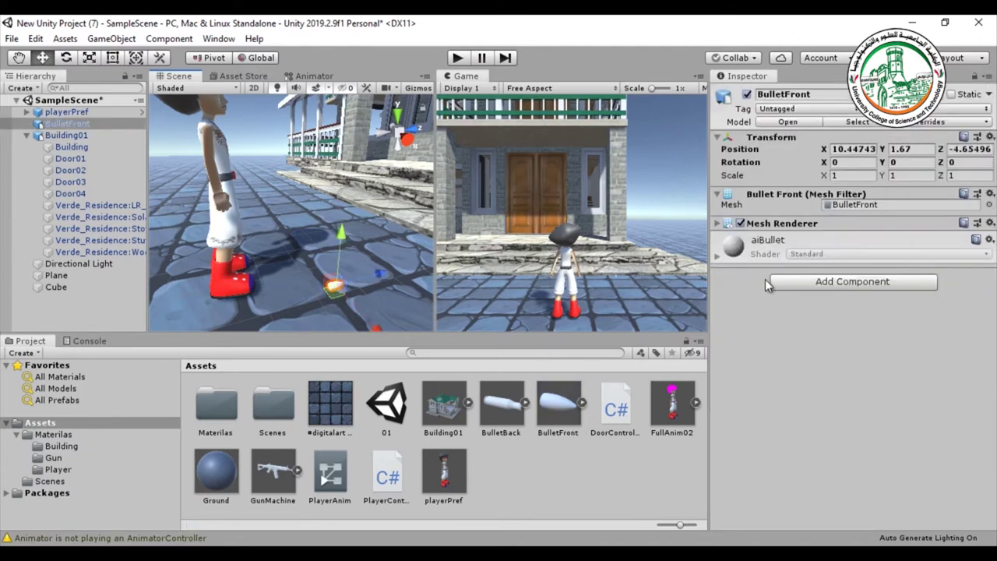
{"action": "left_click", "coordinate": [716, 257]}
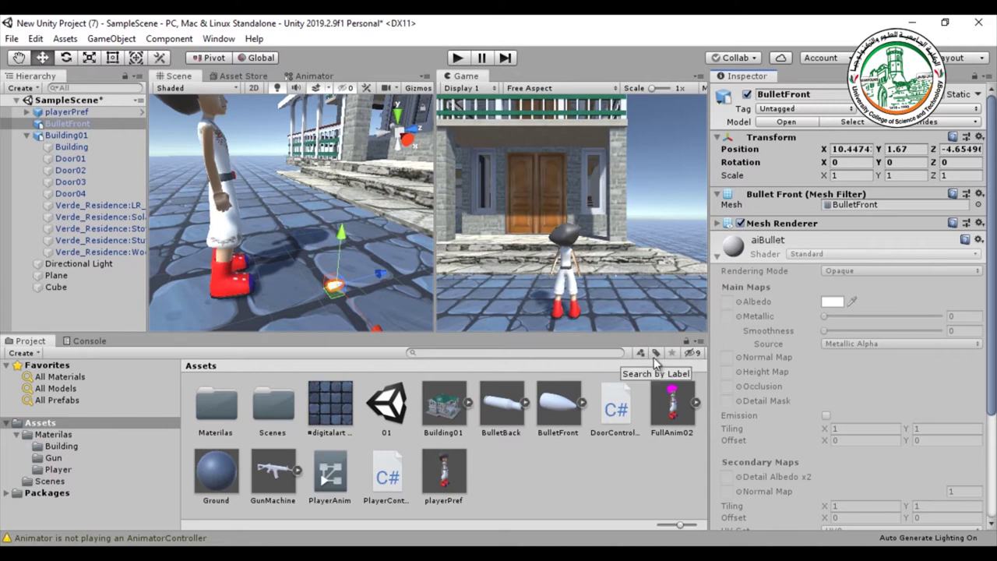
{"action": "double_click", "coordinate": [212, 409]}
{"action": "double_click", "coordinate": [273, 405]}
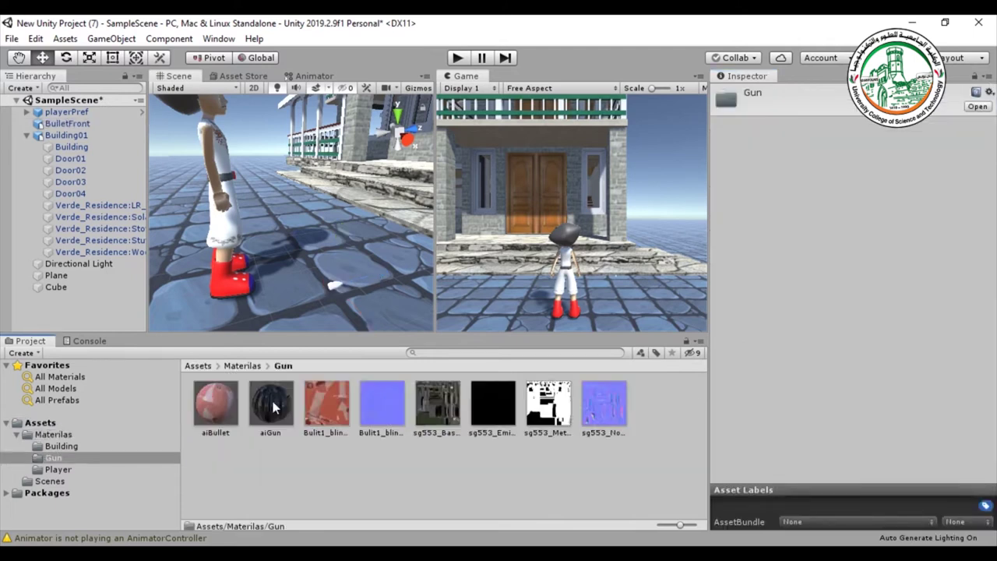
{"action": "left_click_drag", "start_coordinate": [212, 398], "coordinate": [333, 296]}
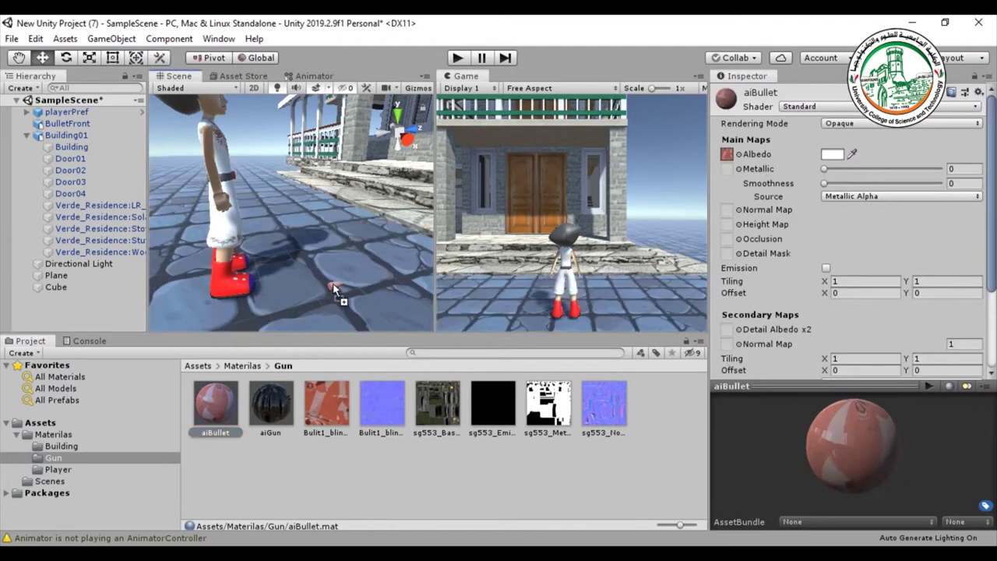
{"action": "scroll", "coordinate": [333, 297], "scroll_direction": "up", "scroll_amount": 2}
{"action": "middle_click_drag", "start_coordinate": [334, 303], "coordinate": [322, 252]}
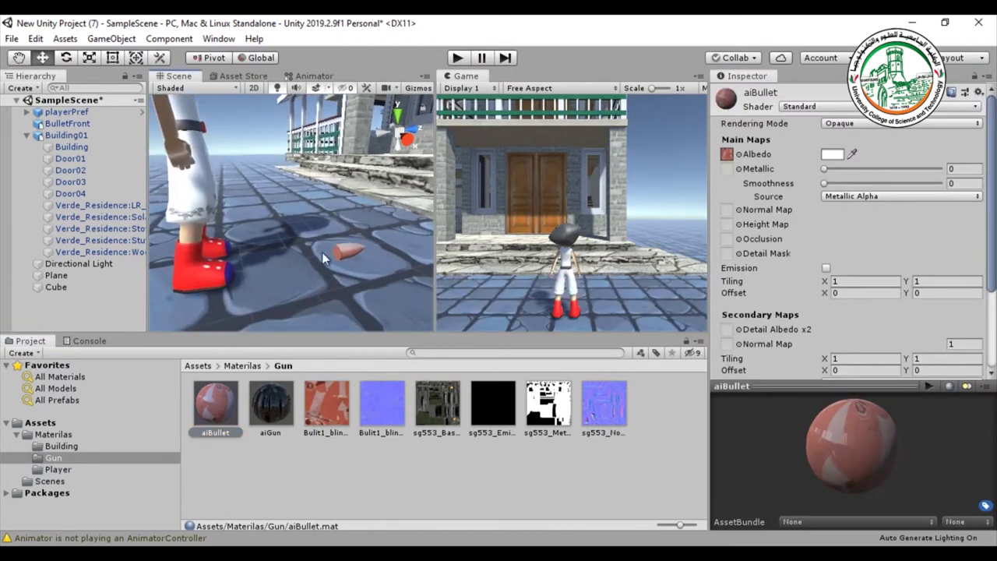
Step: Return to the Assets folder and raise the BulletFront object in the scene to a Y position of 1.783
{"action": "left_click", "coordinate": [201, 366]}
{"action": "left_click", "coordinate": [559, 403]}
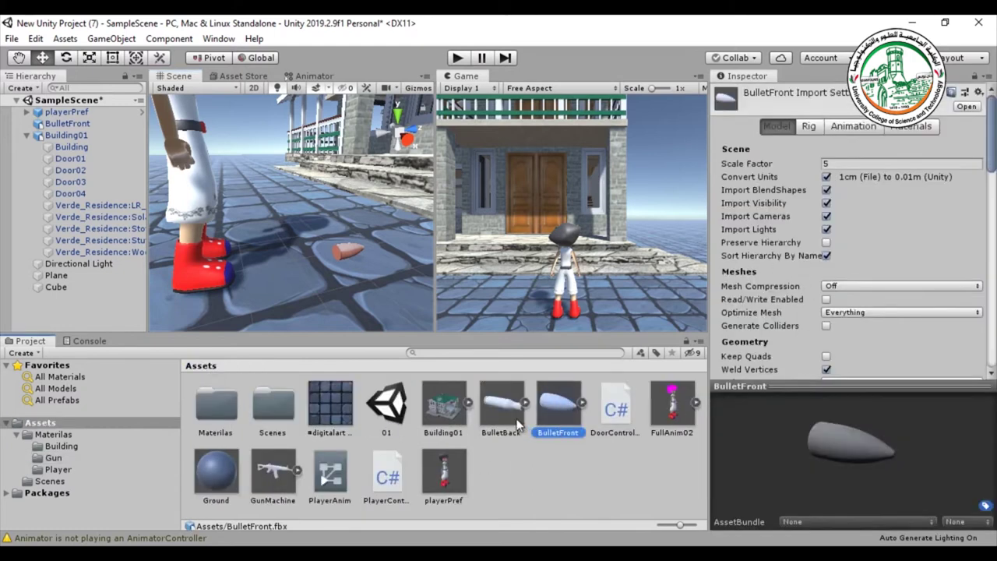
{"action": "left_click", "coordinate": [359, 251]}
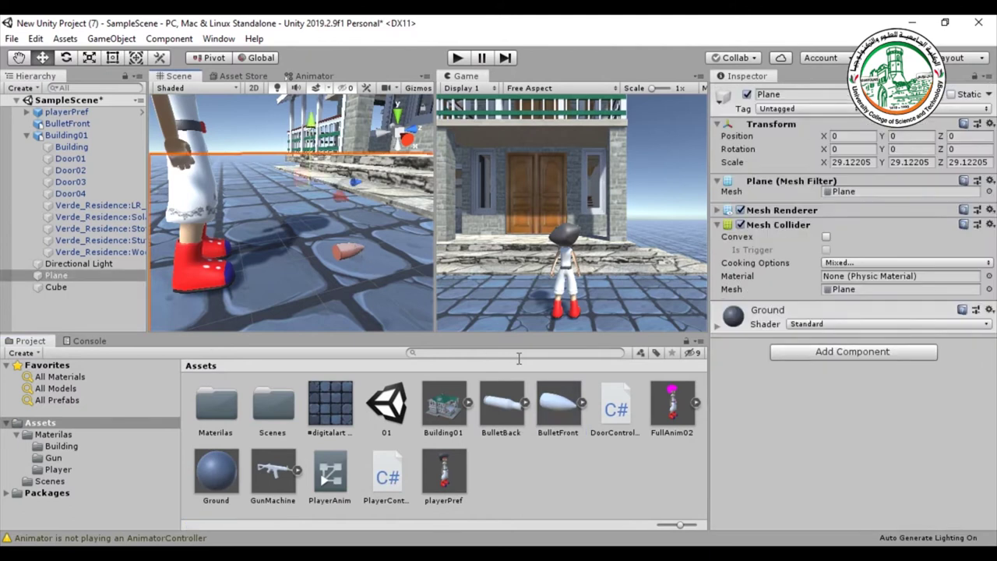
{"action": "left_click", "coordinate": [349, 252]}
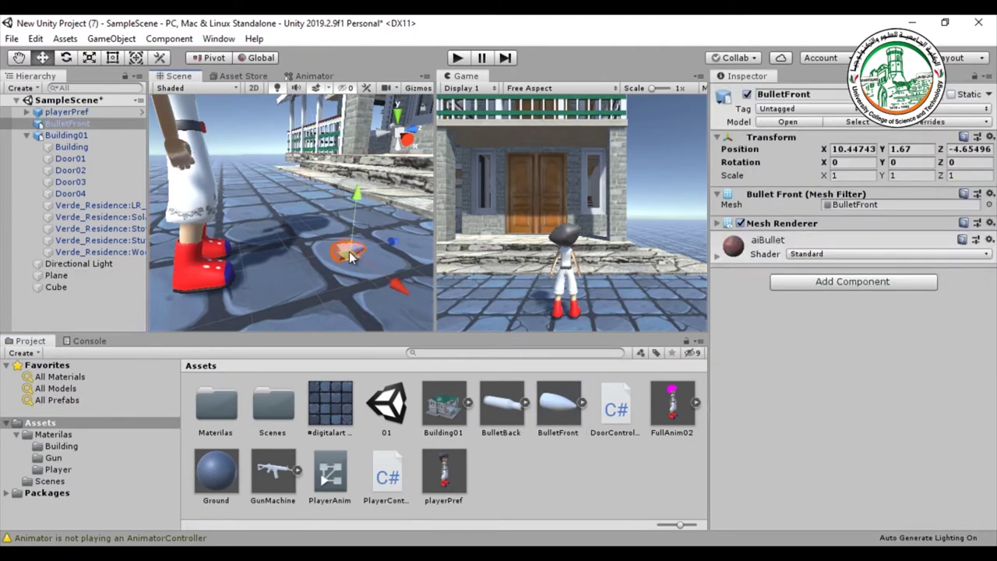
{"action": "left_click_drag", "start_coordinate": [352, 210], "coordinate": [348, 195]}
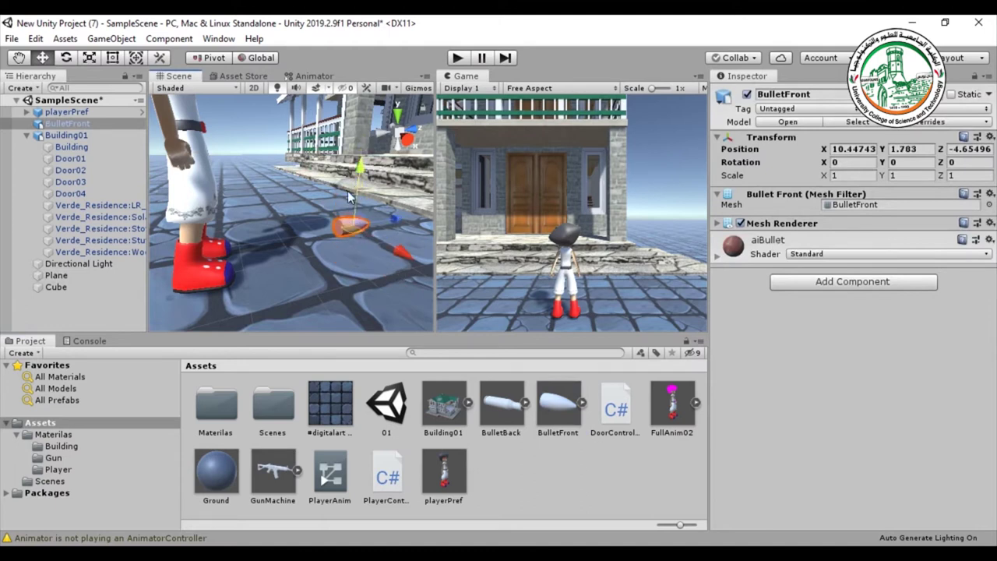
Step: Add a Box Collider to BulletFront and display its editable bounds around the bullet
{"action": "left_click", "coordinate": [880, 283]}
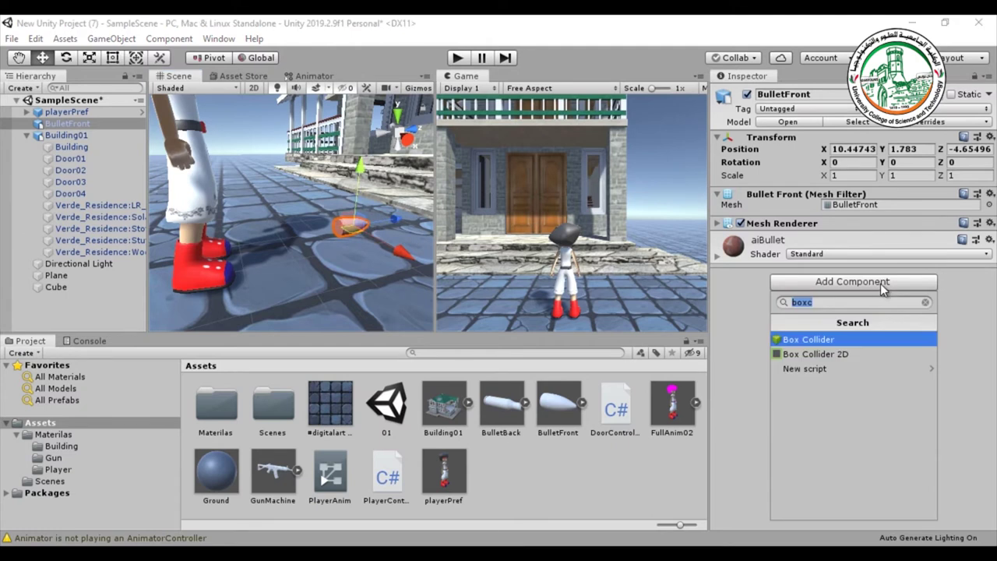
{"action": "left_click", "coordinate": [827, 341]}
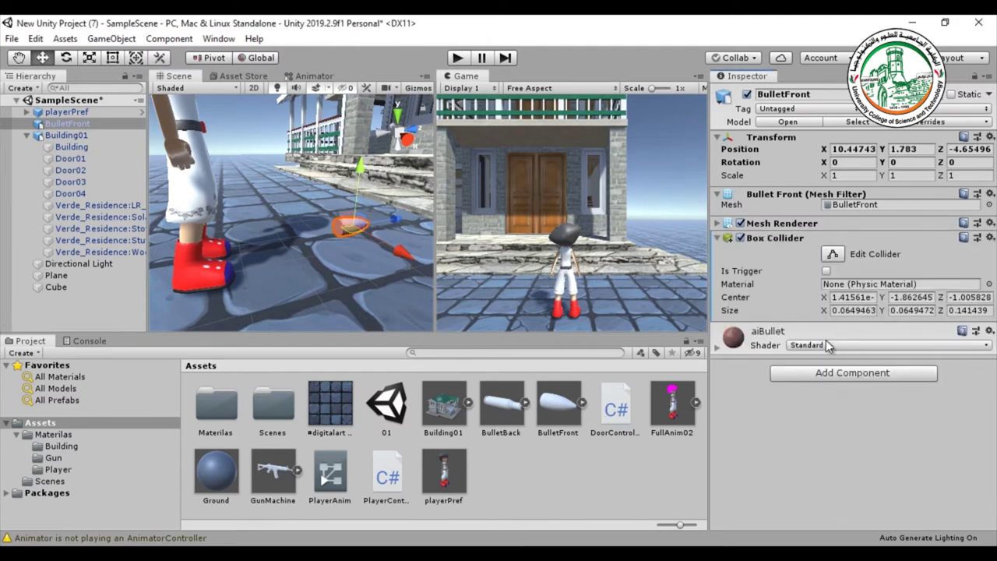
{"action": "left_click", "coordinate": [833, 254]}
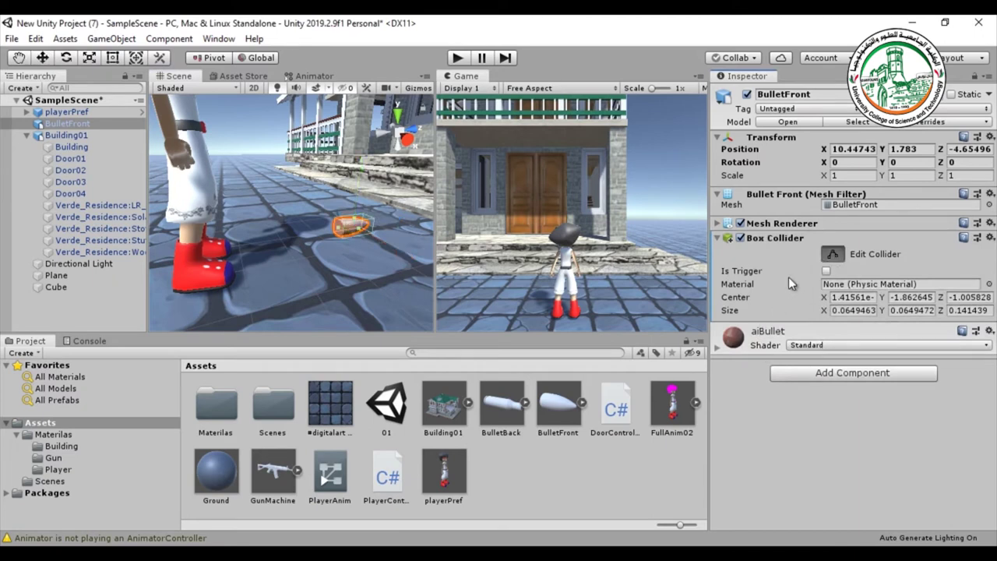
{"action": "right_click_drag", "start_coordinate": [374, 275], "coordinate": [270, 318]}
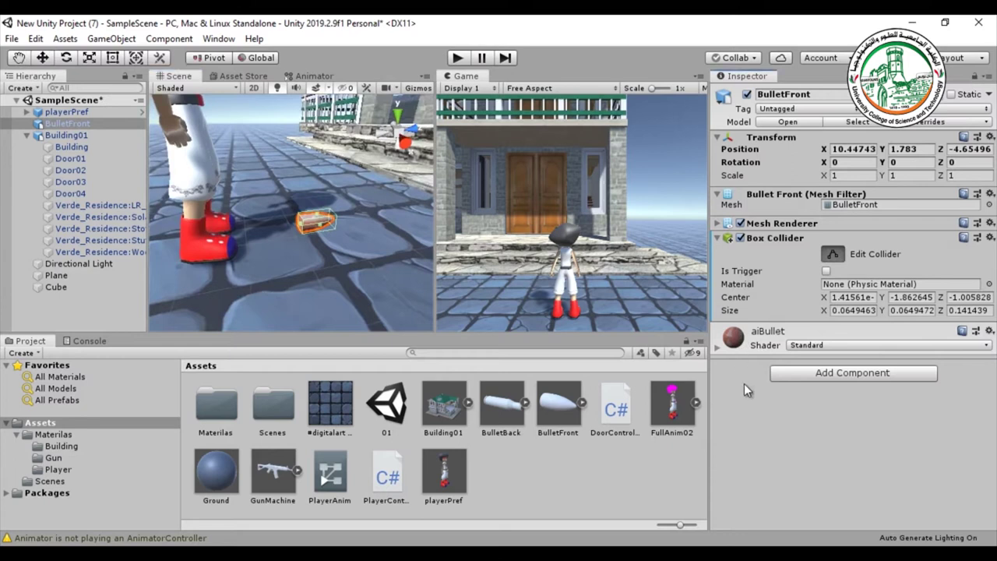
Step: Add a Rigidbody to BulletFront and collapse the settings of its Box Collider and Rigidbody
{"action": "left_click", "coordinate": [804, 374]}
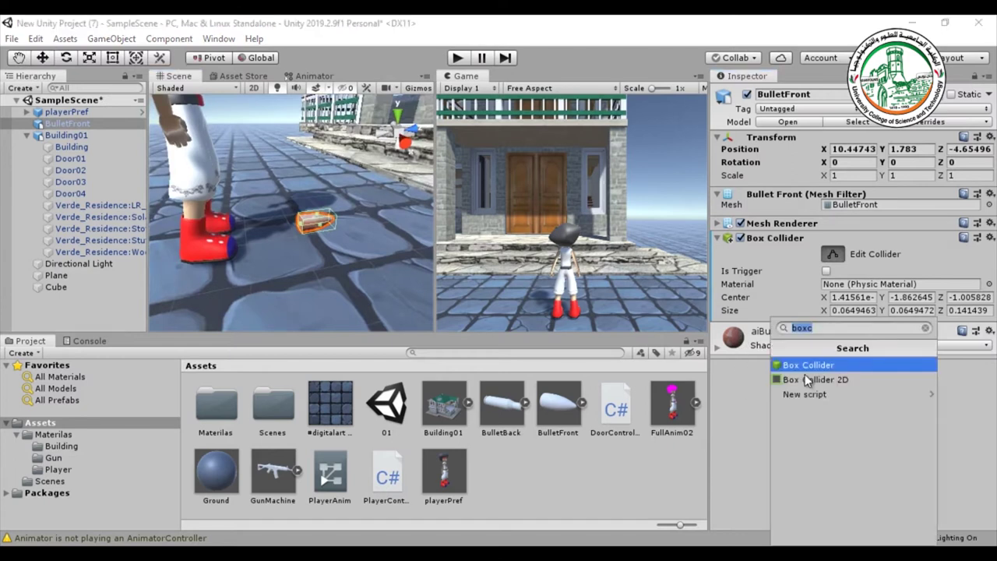
{"action": "type", "text": "rig"}
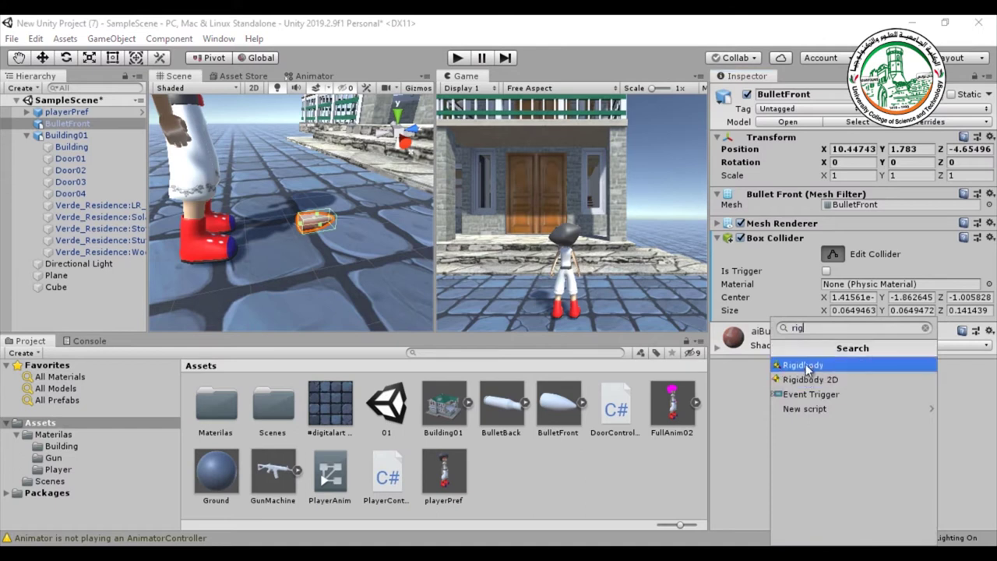
{"action": "left_click", "coordinate": [806, 365]}
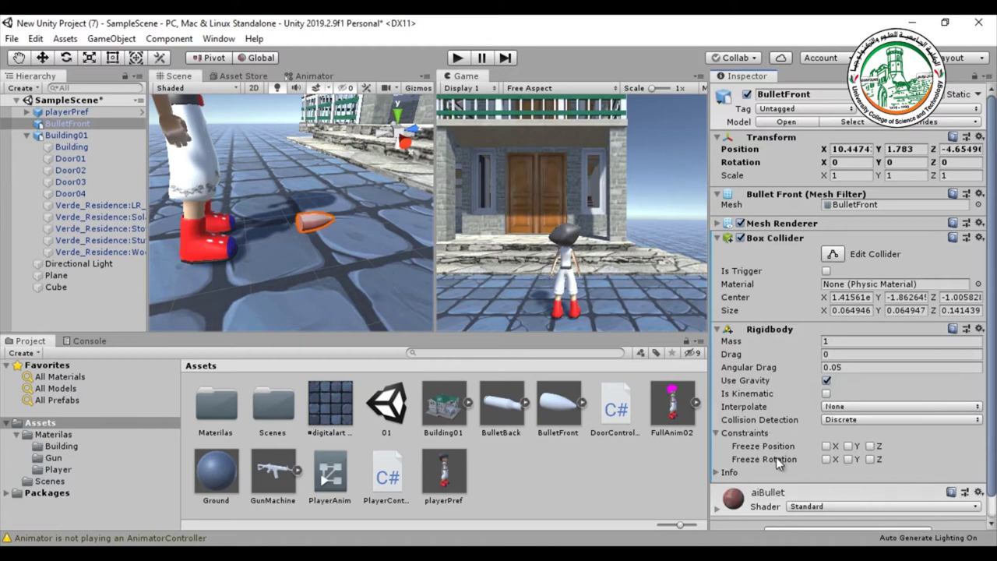
{"action": "left_click", "coordinate": [717, 239]}
{"action": "left_click", "coordinate": [717, 252]}
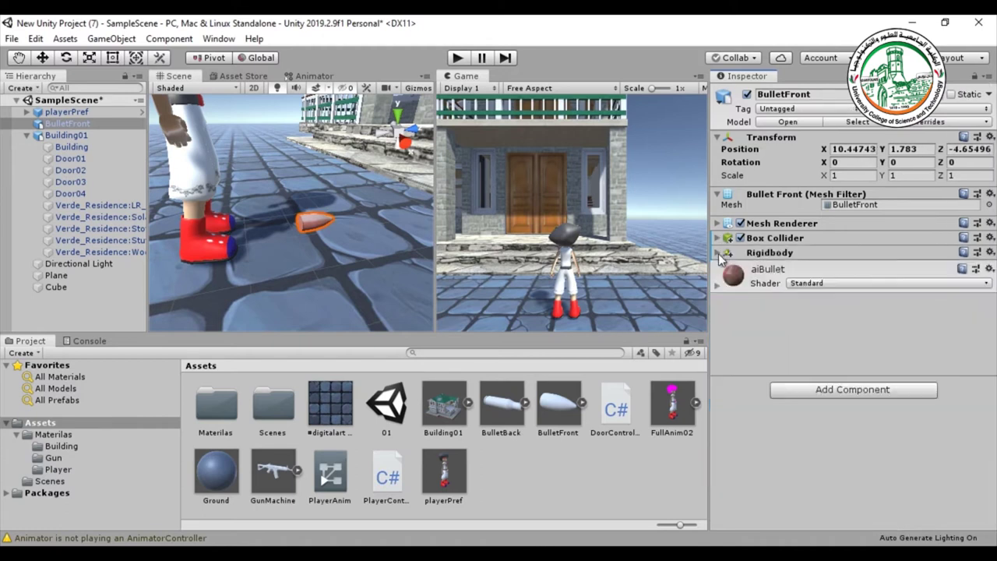
Step: Create an original prefab from the scene's BulletFront in the Assets folder and name it BulletFrontPref
{"action": "left_click", "coordinate": [48, 122]}
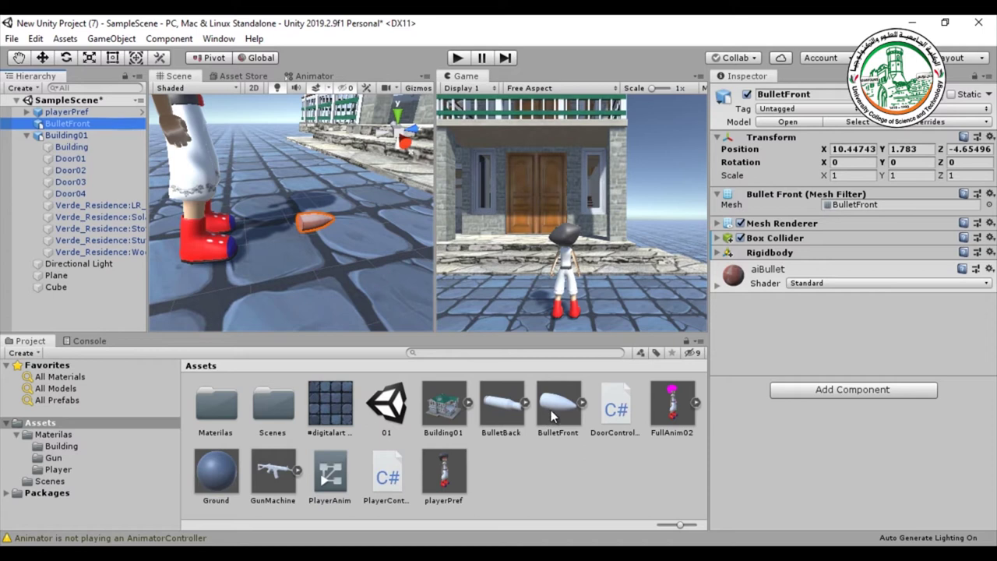
{"action": "left_click_drag", "start_coordinate": [550, 417], "coordinate": [514, 488]}
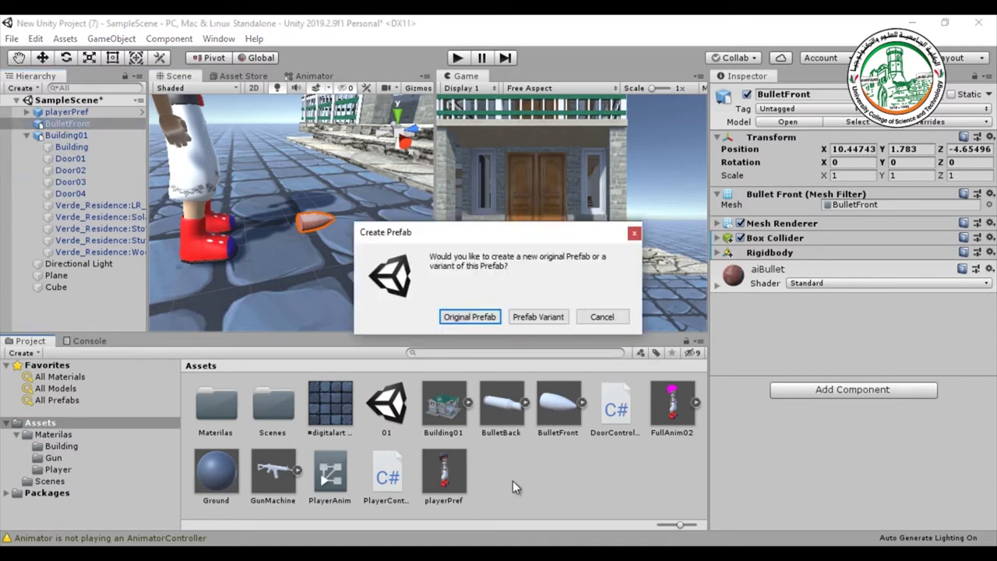
{"action": "left_click", "coordinate": [468, 317]}
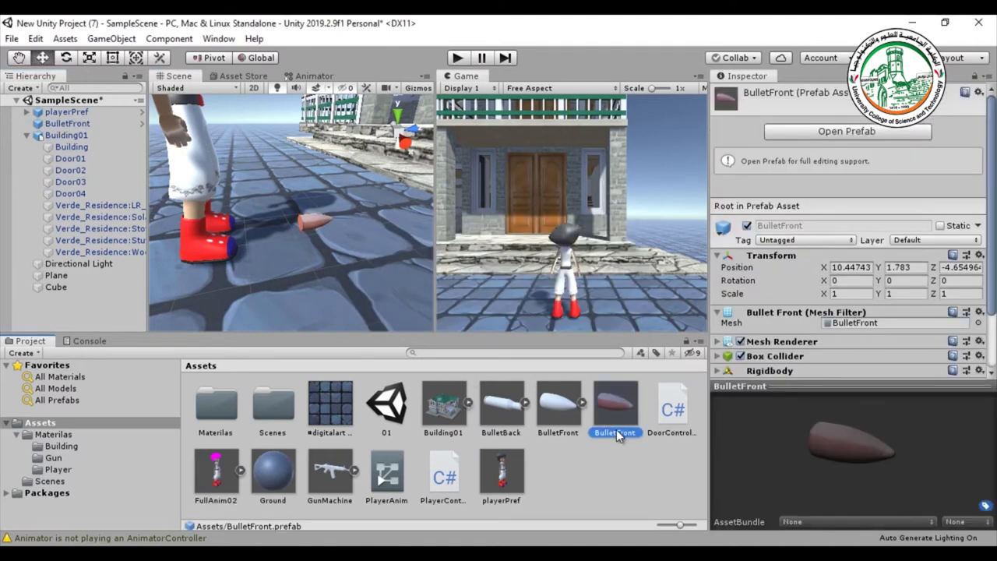
{"action": "left_click", "coordinate": [635, 441]}
{"action": "type", "text": "Pref"}
{"action": "key", "text": "Return"}
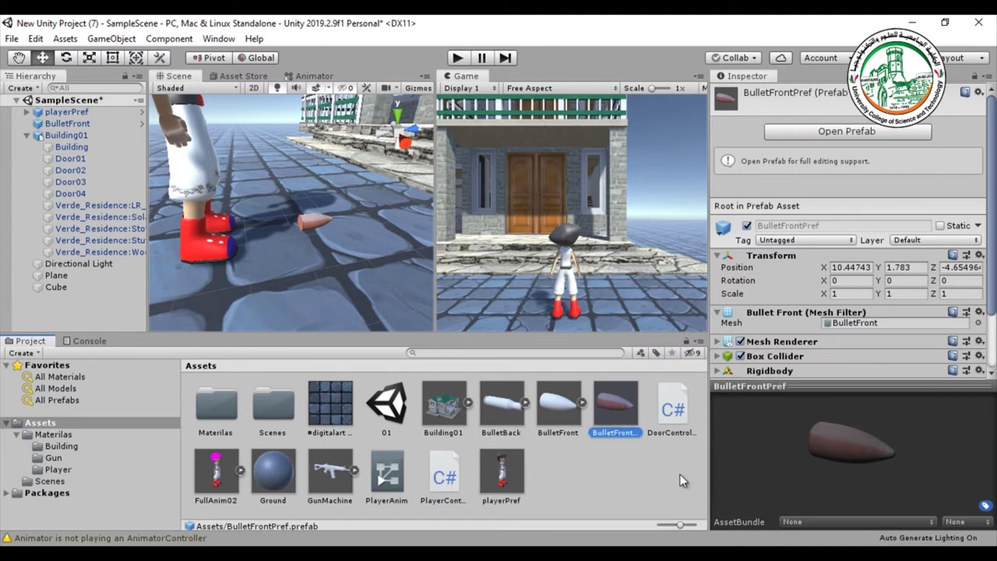
Step: Place the BulletBack model on the ground beside the bullet, set its import scale factor to 5 and apply the import settings
{"action": "left_click", "coordinate": [502, 413]}
{"action": "left_click_drag", "start_coordinate": [503, 406], "coordinate": [294, 288]}
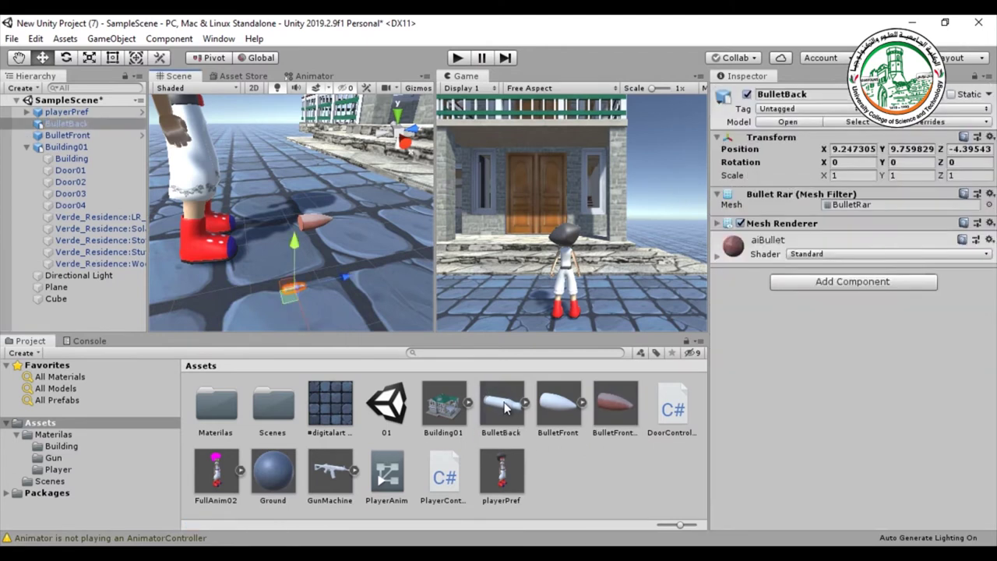
{"action": "left_click", "coordinate": [502, 407]}
{"action": "left_click", "coordinate": [824, 164]}
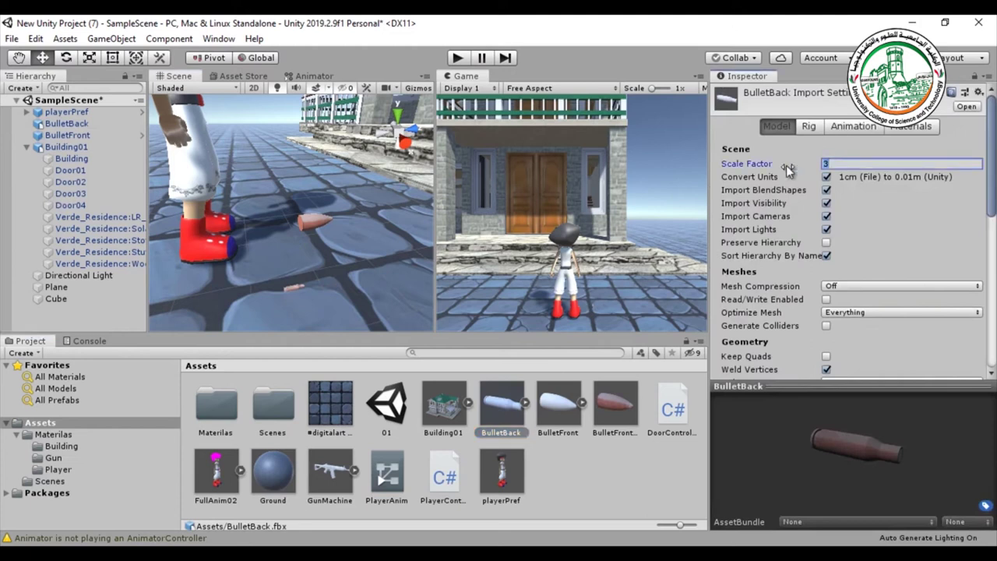
{"action": "type", "text": "5"}
{"action": "scroll", "coordinate": [899, 259], "scroll_direction": "down", "scroll_amount": 5}
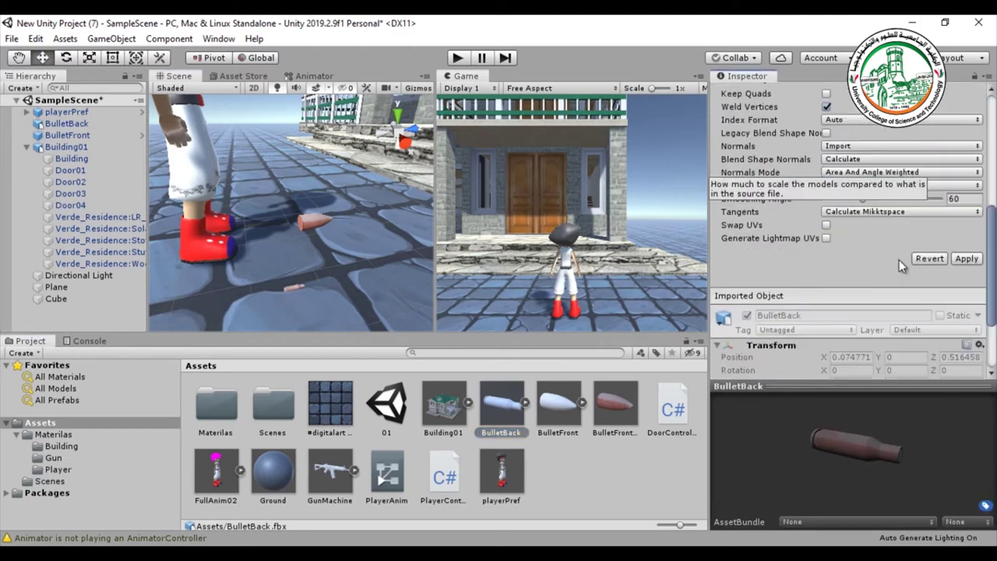
{"action": "left_click", "coordinate": [966, 258]}
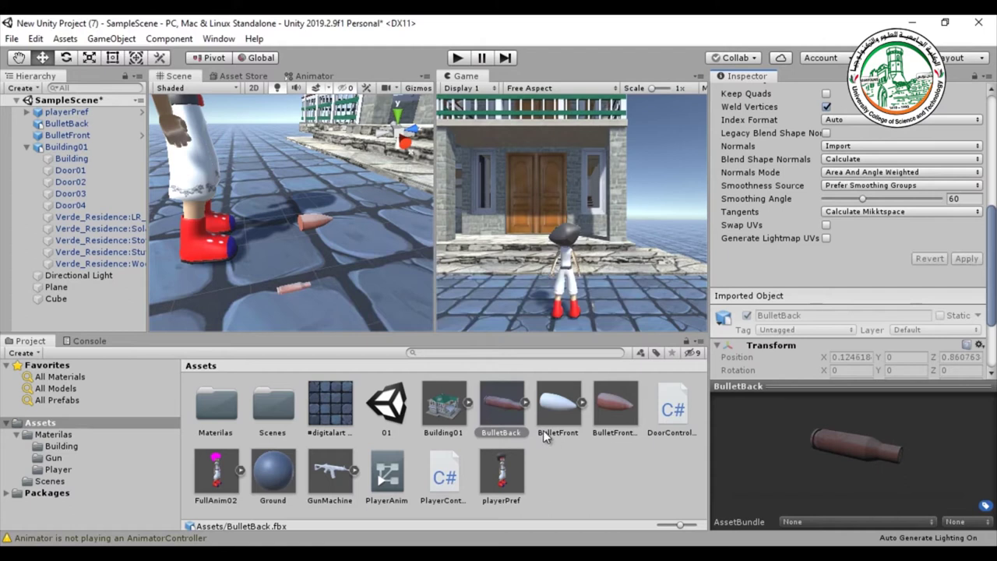
Step: Set the BulletBack object's height to a Y position of 0.83 and add a Rigidbody to it
{"action": "left_click", "coordinate": [293, 287]}
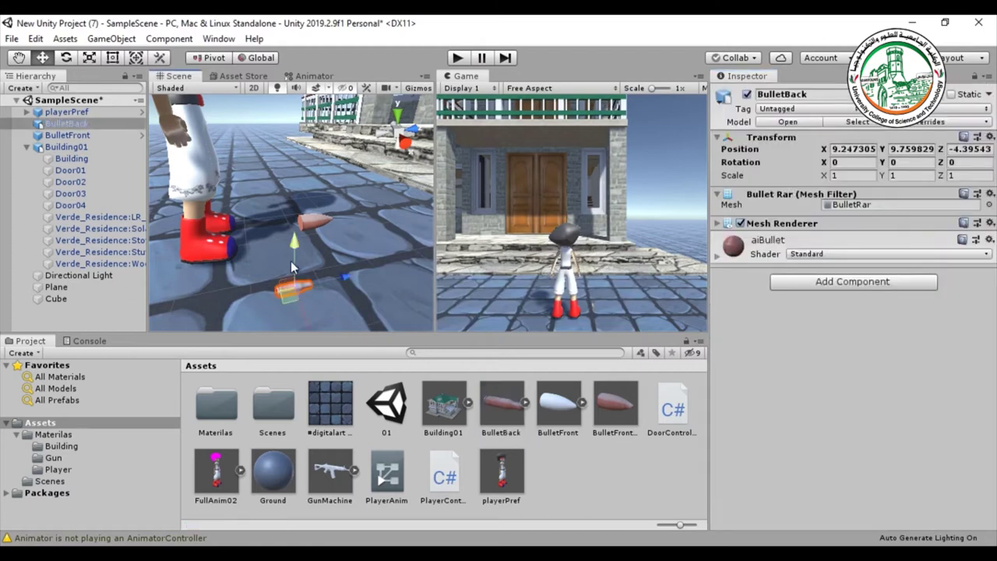
{"action": "left_click_drag", "start_coordinate": [301, 241], "coordinate": [301, 190]}
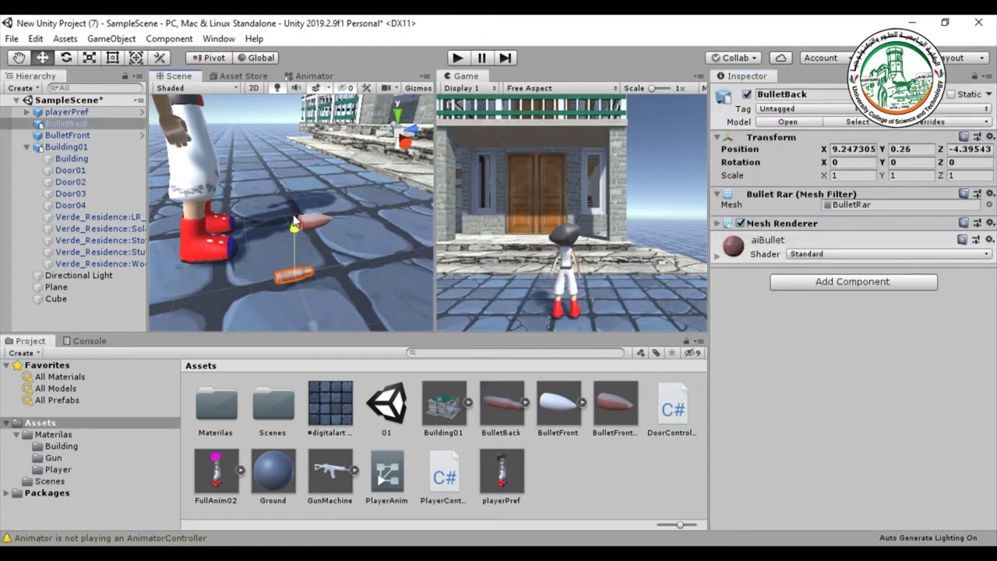
{"action": "left_click", "coordinate": [821, 287]}
{"action": "left_click", "coordinate": [808, 341]}
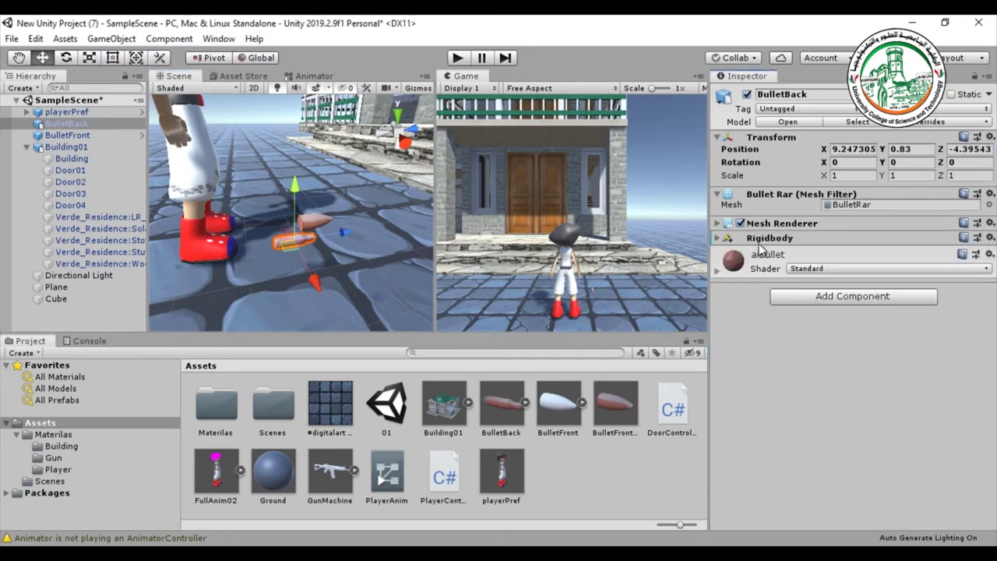
{"action": "left_click", "coordinate": [717, 238]}
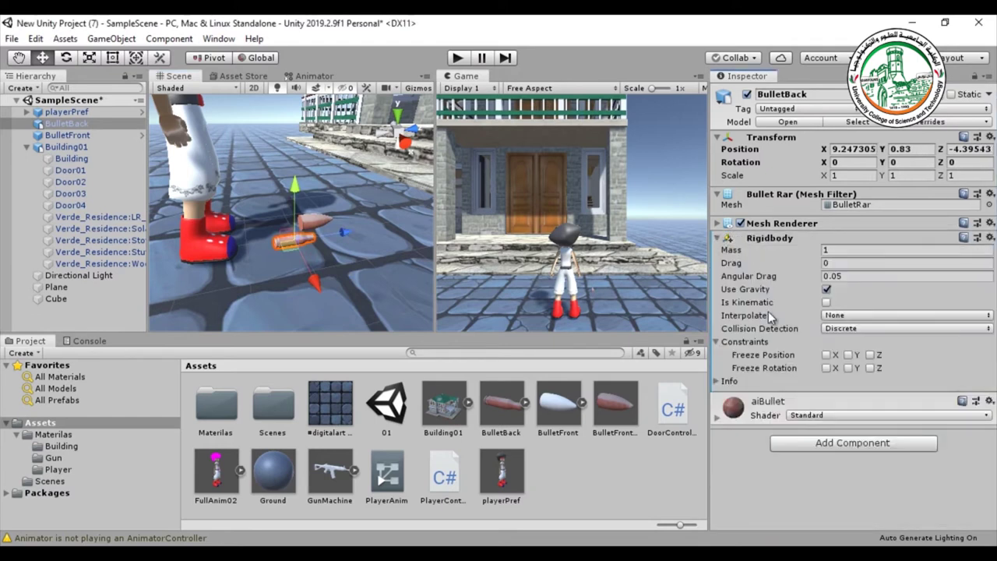
Step: Add a Box Collider to BulletBack and check its editable bounds around the casing
{"action": "left_click", "coordinate": [833, 448]}
{"action": "type", "text": "box"}
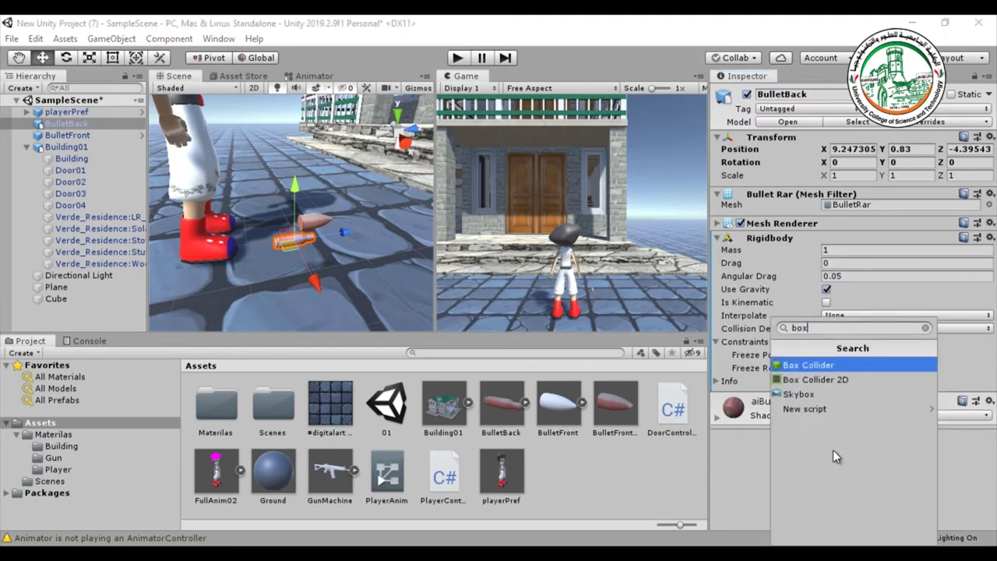
{"action": "left_click", "coordinate": [814, 366]}
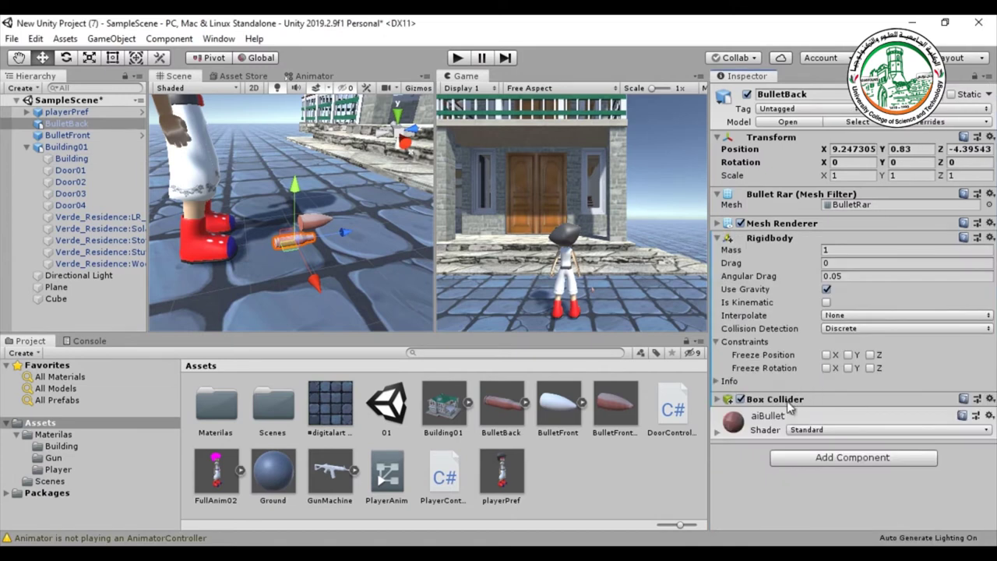
{"action": "left_click", "coordinate": [718, 399]}
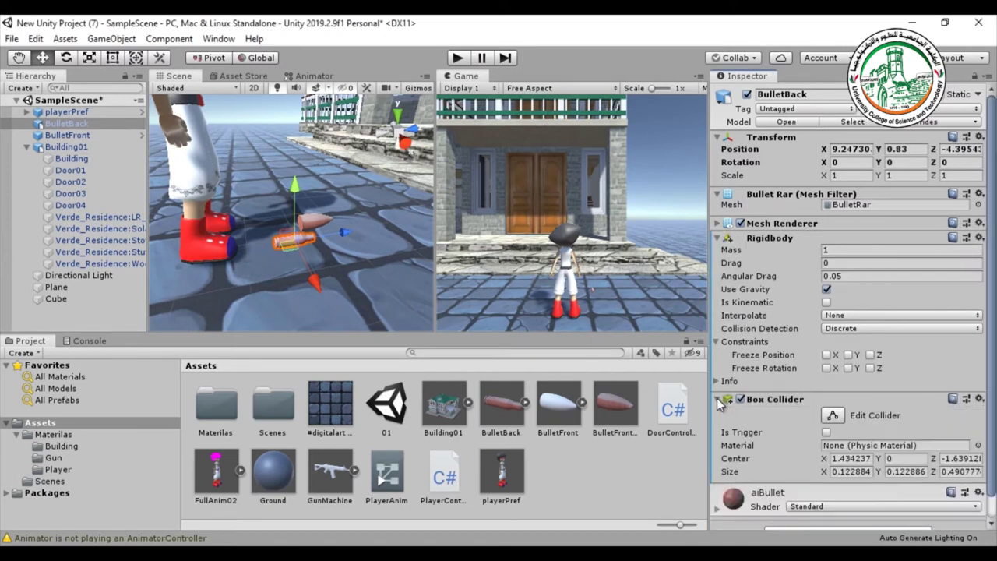
{"action": "left_click", "coordinate": [716, 238]}
{"action": "left_click", "coordinate": [830, 270]}
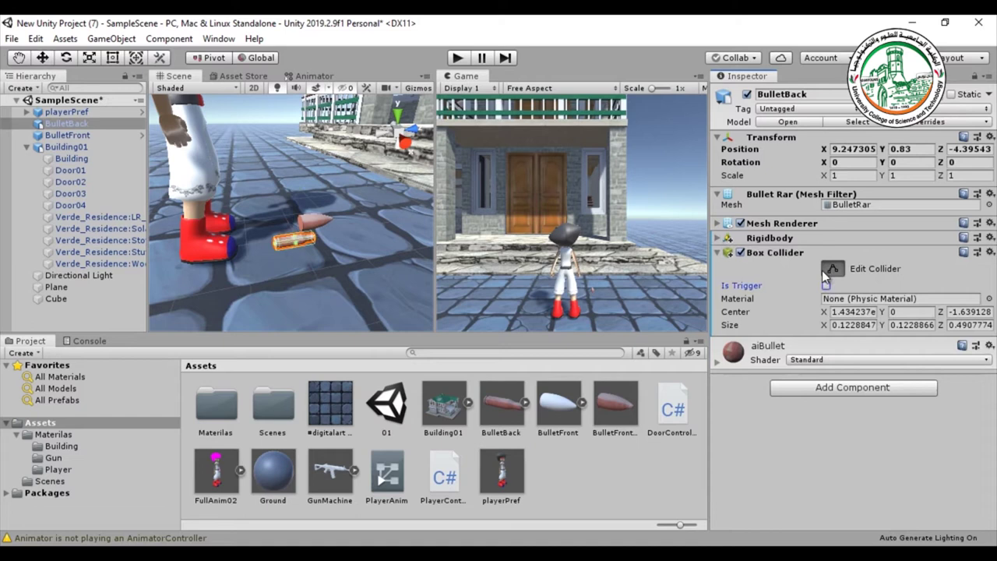
{"action": "scroll", "coordinate": [398, 287], "scroll_direction": "up", "scroll_amount": 3}
{"action": "scroll", "coordinate": [374, 288], "scroll_direction": "down", "scroll_amount": 2}
{"action": "left_click_drag", "start_coordinate": [374, 288], "coordinate": [395, 257], "text": "alt"}
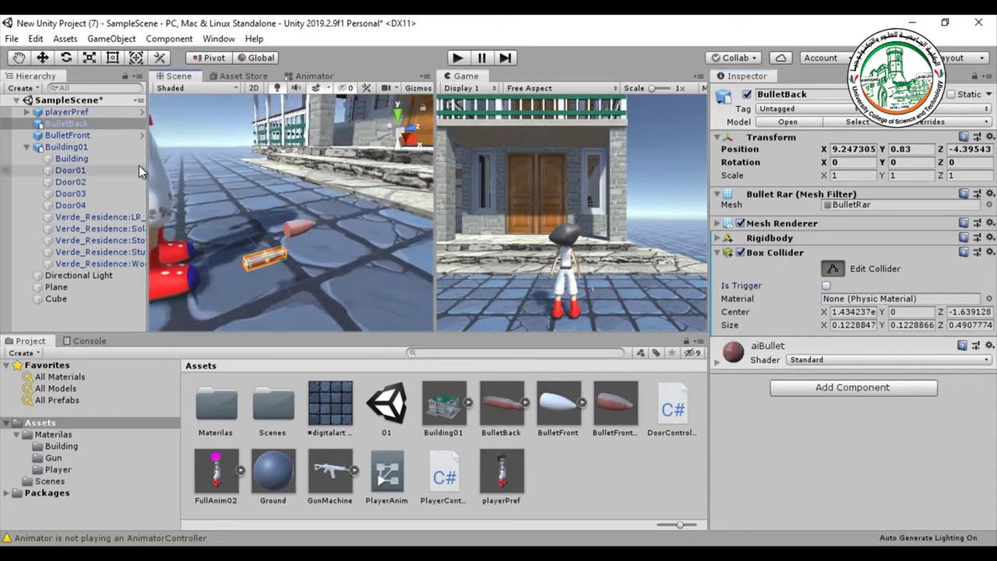
Step: Create an original prefab from BulletBack in the Assets folder, name it BulletBackPref, and return to the main scene
{"action": "left_click_drag", "start_coordinate": [68, 124], "coordinate": [581, 491]}
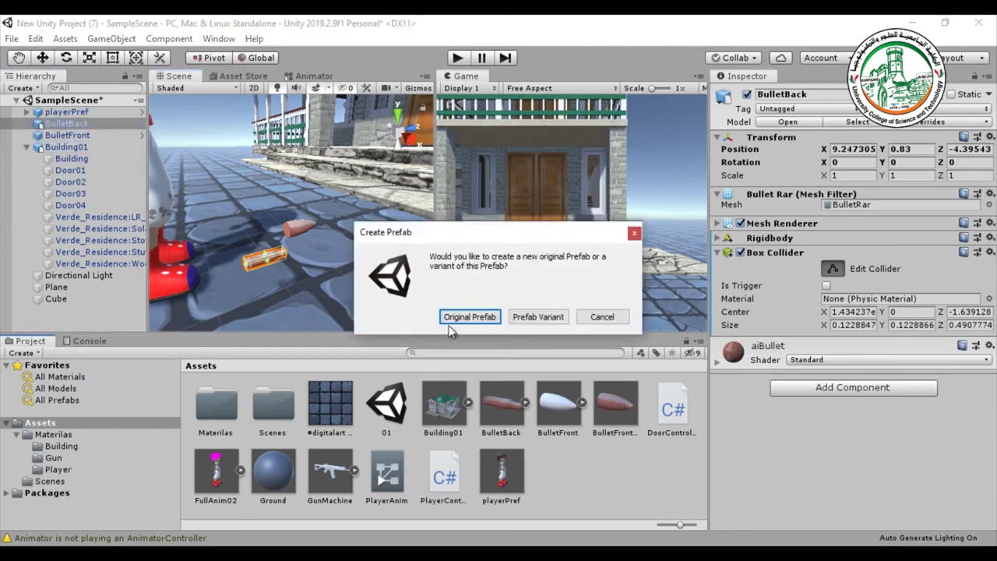
{"action": "left_click", "coordinate": [456, 318]}
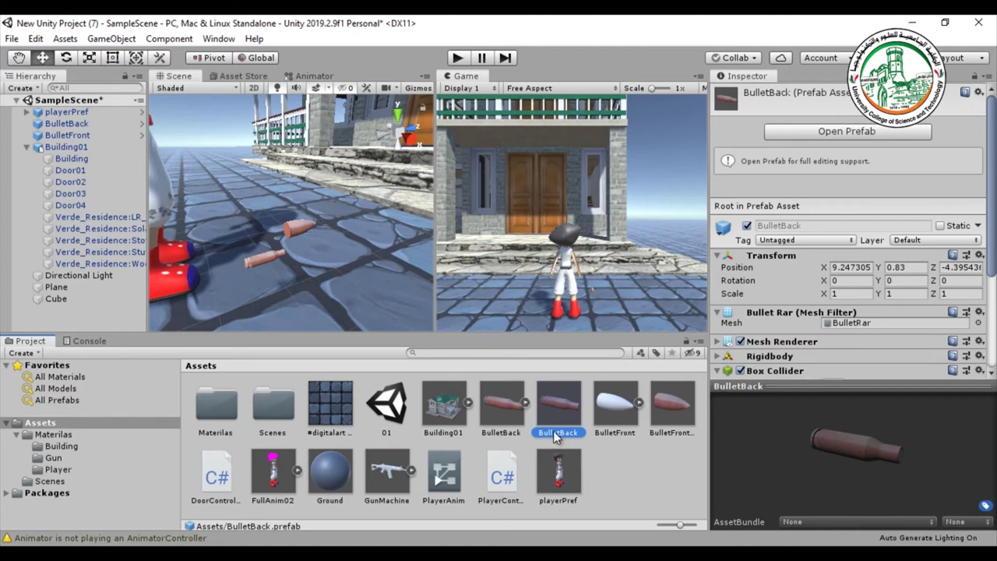
{"action": "double_click", "coordinate": [565, 432]}
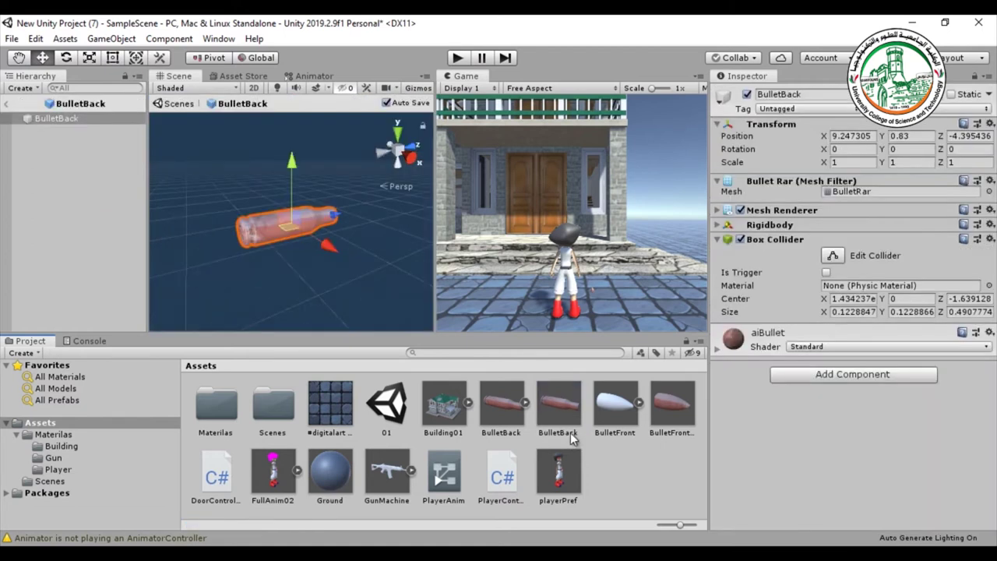
{"action": "left_click", "coordinate": [570, 432]}
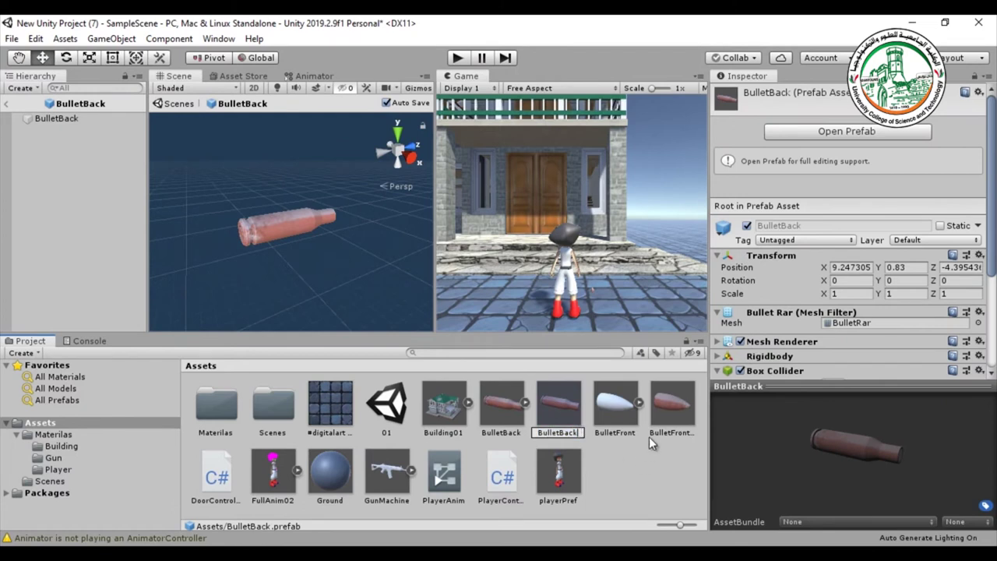
{"action": "type", "text": "Pref"}
{"action": "key", "text": "Return"}
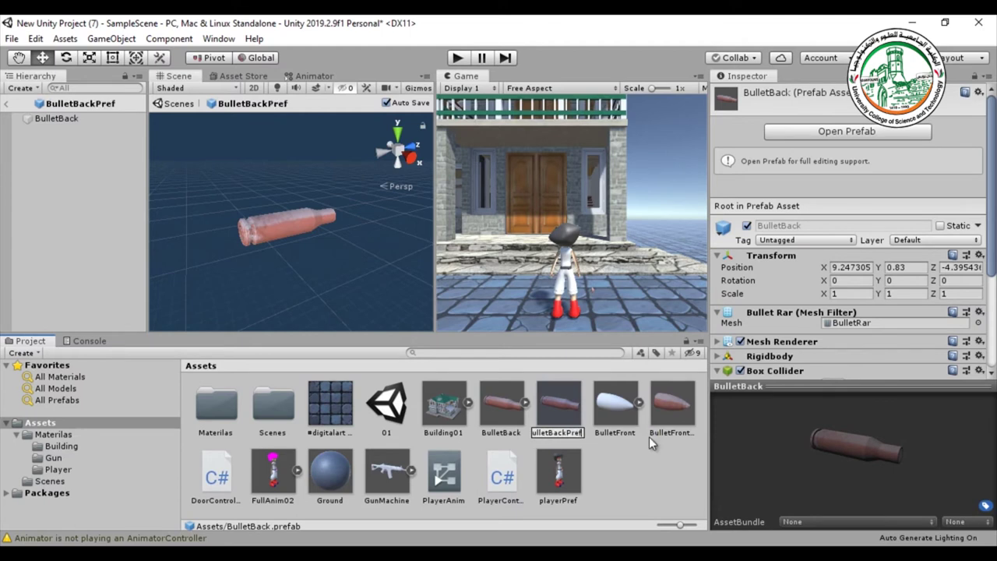
{"action": "left_click", "coordinate": [7, 102]}
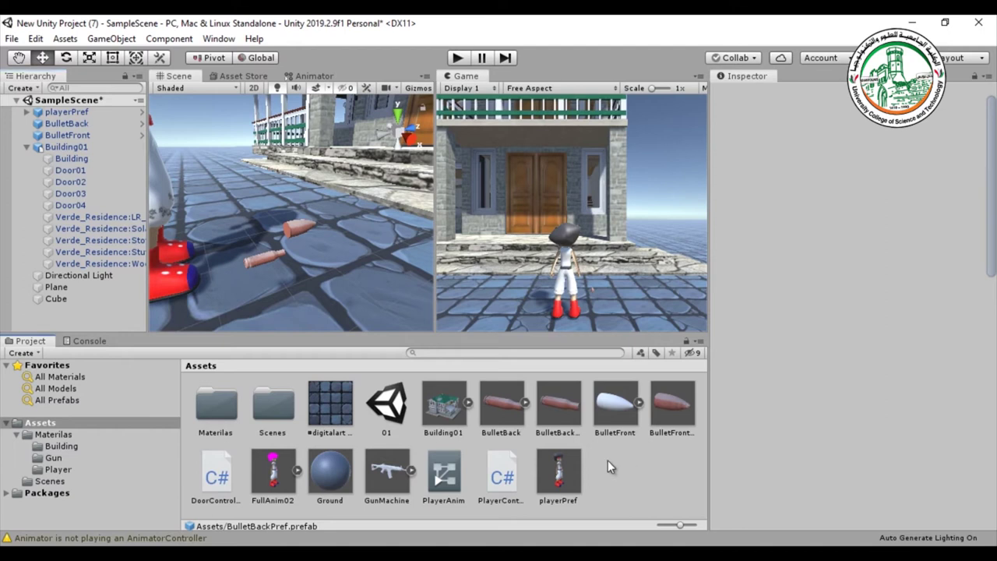
Step: Compare the BulletBack and BulletFront models with their prefabs and playerPref in the Assets folder
{"action": "left_click", "coordinate": [496, 401]}
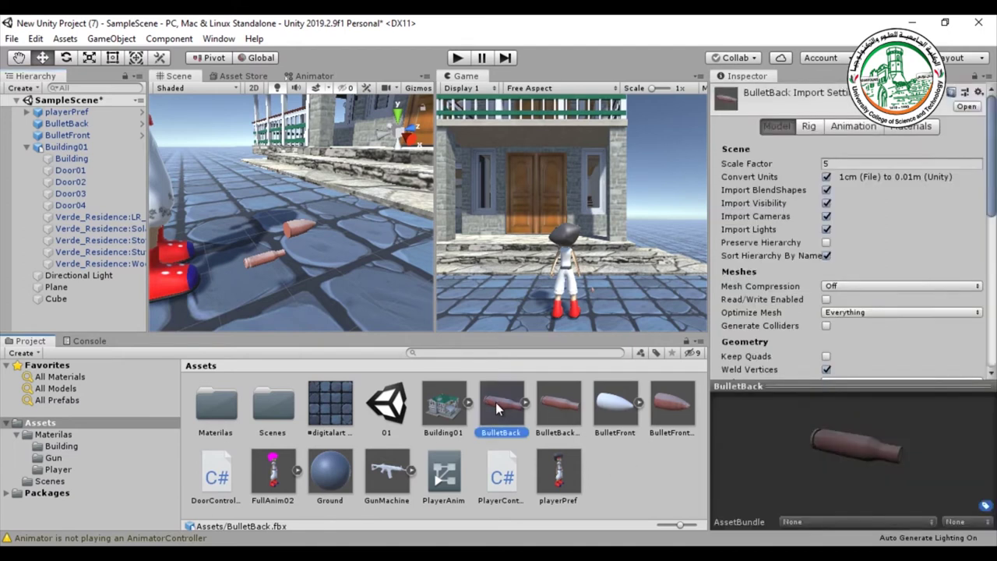
{"action": "left_click", "coordinate": [623, 413]}
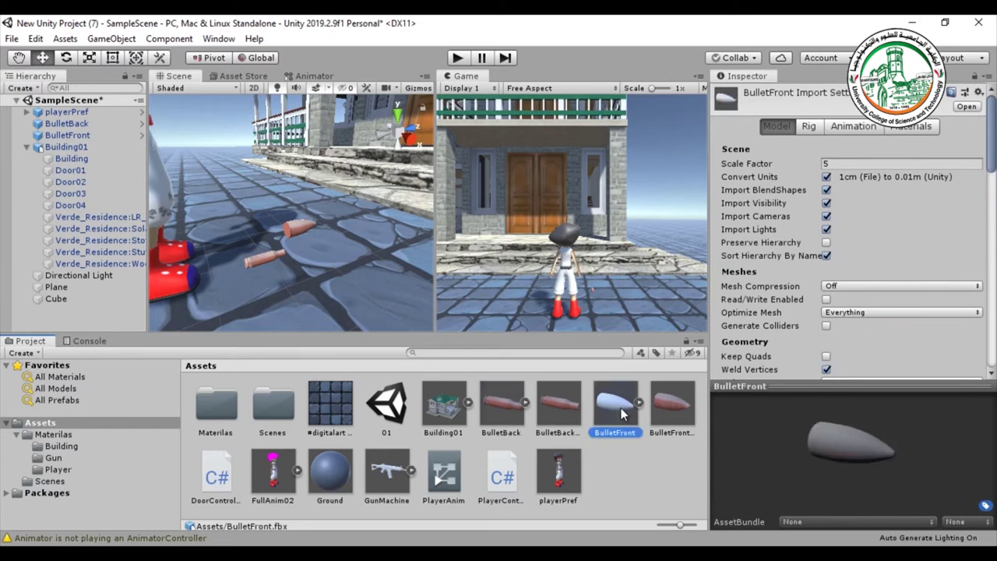
{"action": "left_click", "coordinate": [568, 410]}
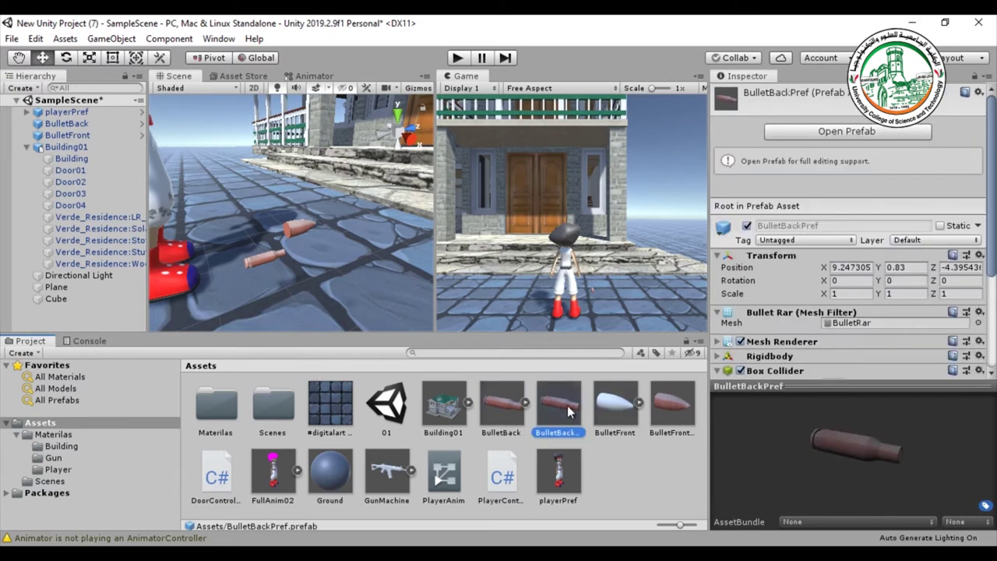
{"action": "left_click", "coordinate": [669, 402]}
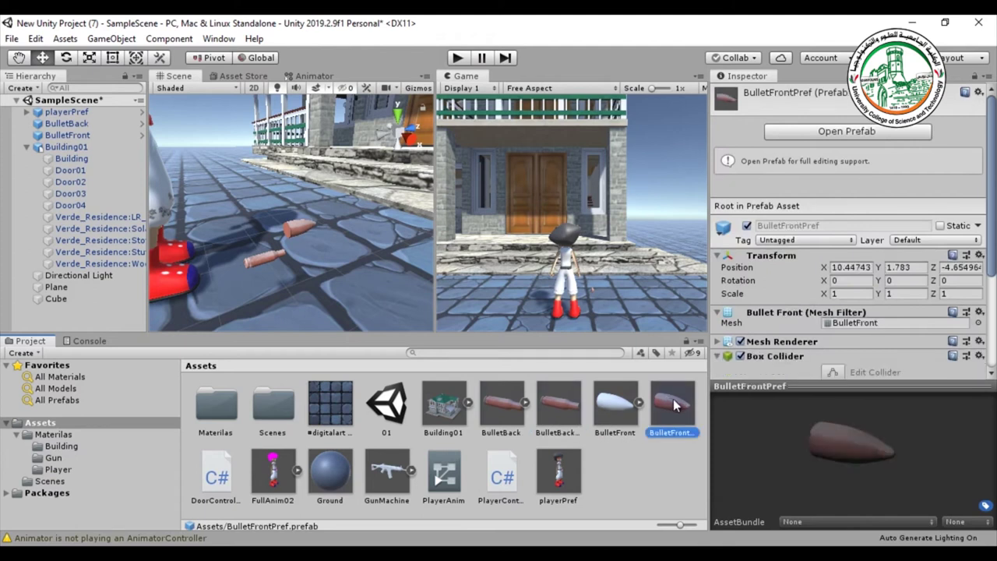
{"action": "left_click", "coordinate": [555, 479]}
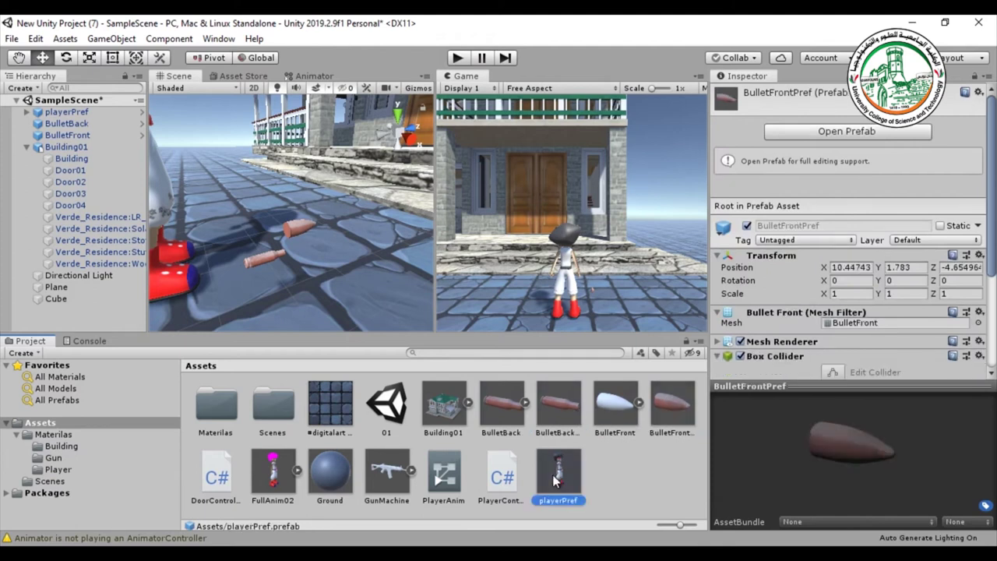
{"action": "left_click", "coordinate": [558, 412]}
{"action": "left_click", "coordinate": [668, 418]}
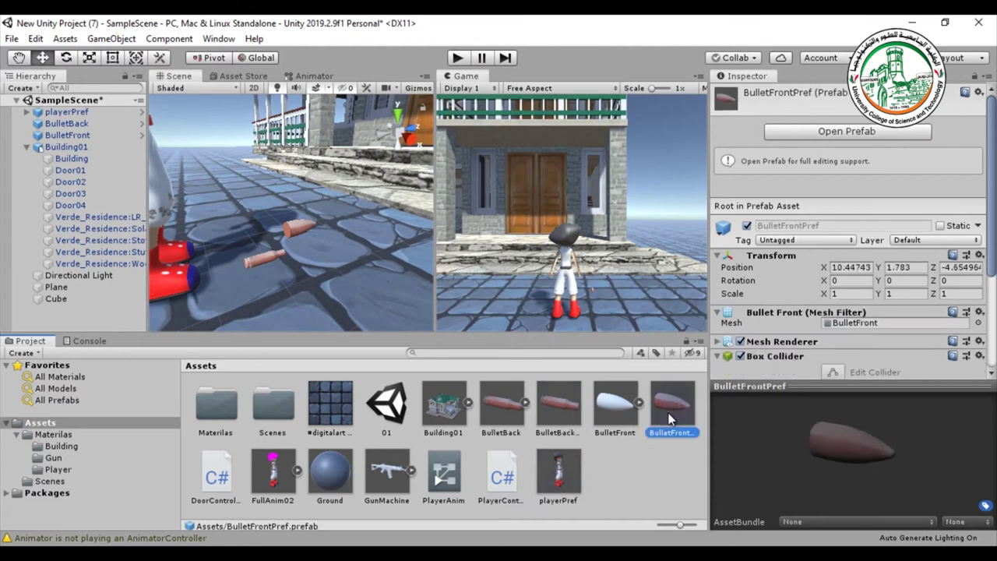
{"action": "left_click", "coordinate": [645, 484]}
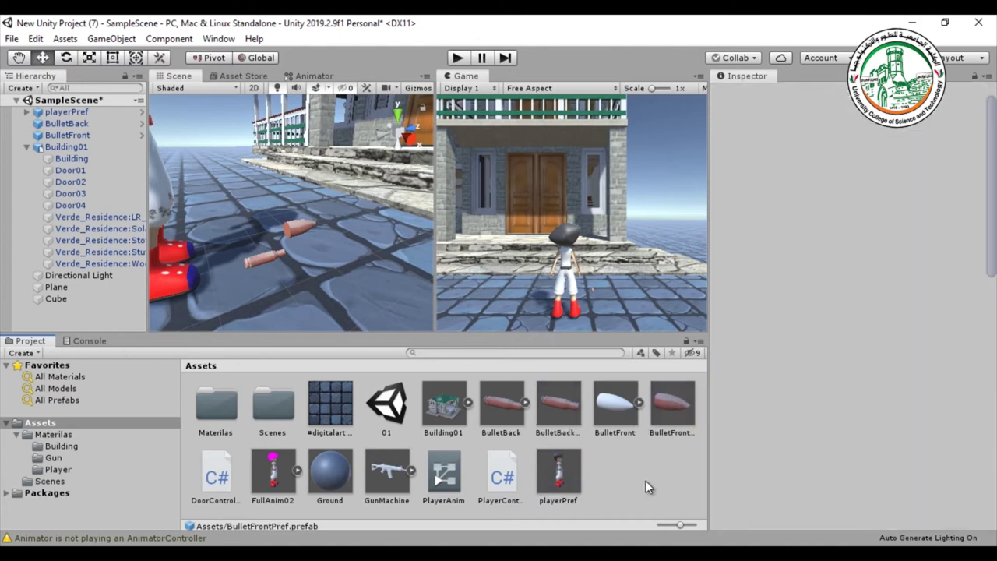
Step: Place the GunMachine model in the scene beside the player and shift it sideways to an X position of 7.91
{"action": "left_click", "coordinate": [385, 470]}
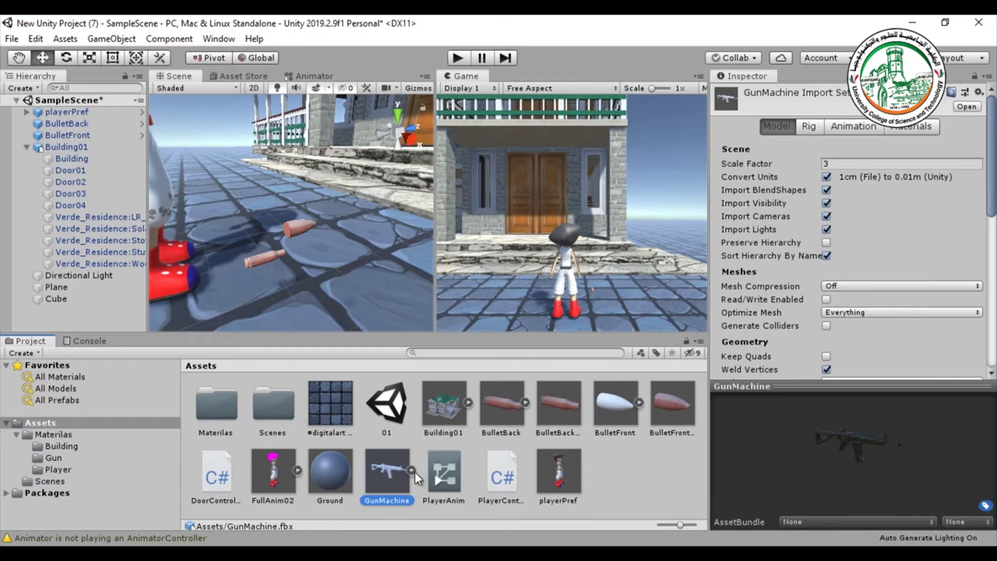
{"action": "left_click_drag", "start_coordinate": [406, 481], "coordinate": [413, 134]}
{"action": "scroll", "coordinate": [261, 203], "scroll_direction": "down", "scroll_amount": 5}
{"action": "left_click", "coordinate": [397, 121]}
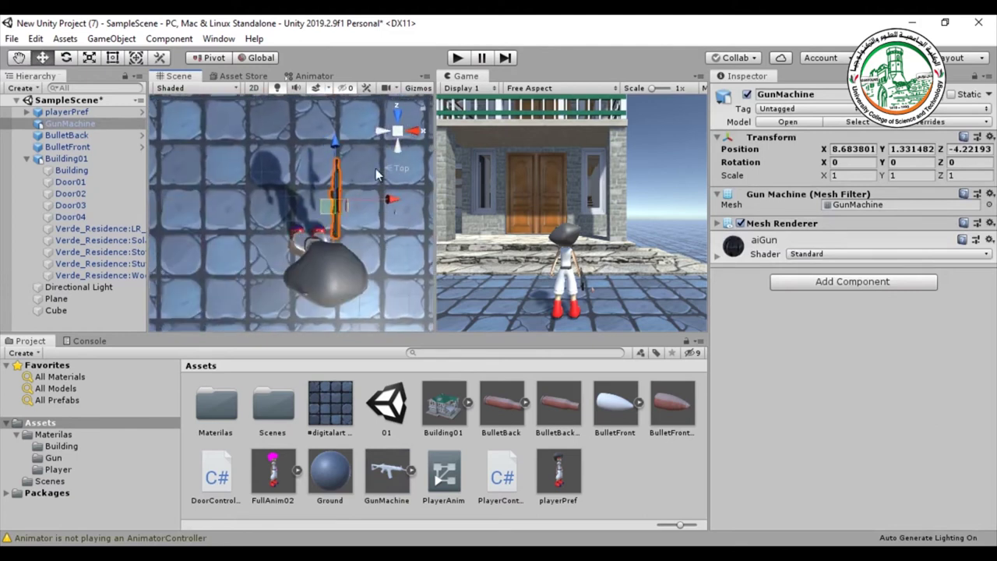
{"action": "mouse_move", "coordinate": [388, 197]}
{"action": "left_mouse_down"}
{"action": "mouse_move", "coordinate": [358, 198]}
{"action": "mouse_move", "coordinate": [370, 193]}
{"action": "left_mouse_up"}
Step: Raise GunMachine to a Y position of about 2.74 and move it forward to Z -3.96 in front of the player
{"action": "left_click", "coordinate": [411, 132]}
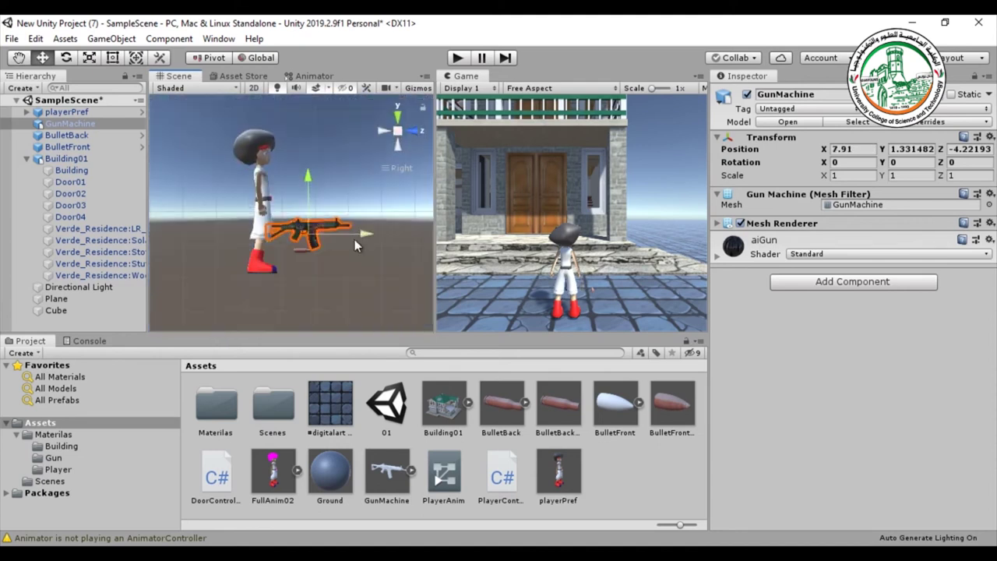
{"action": "left_click_drag", "start_coordinate": [307, 179], "coordinate": [309, 131]}
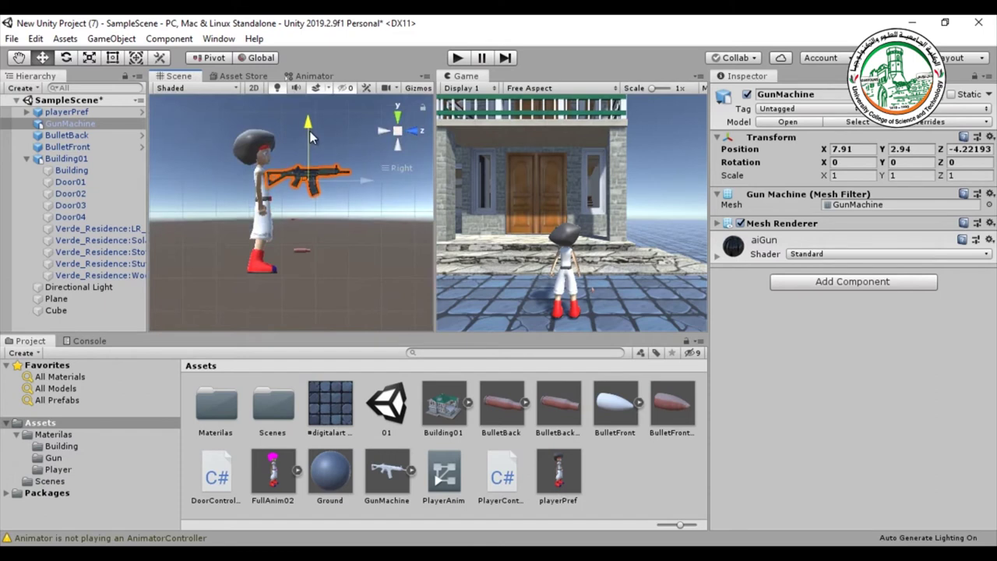
{"action": "left_click_drag", "start_coordinate": [397, 170], "coordinate": [468, 374], "text": "alt"}
{"action": "left_click_drag", "start_coordinate": [305, 249], "coordinate": [241, 328], "text": "alt"}
{"action": "left_click_drag", "start_coordinate": [41, 123], "coordinate": [296, 220], "text": "alt"}
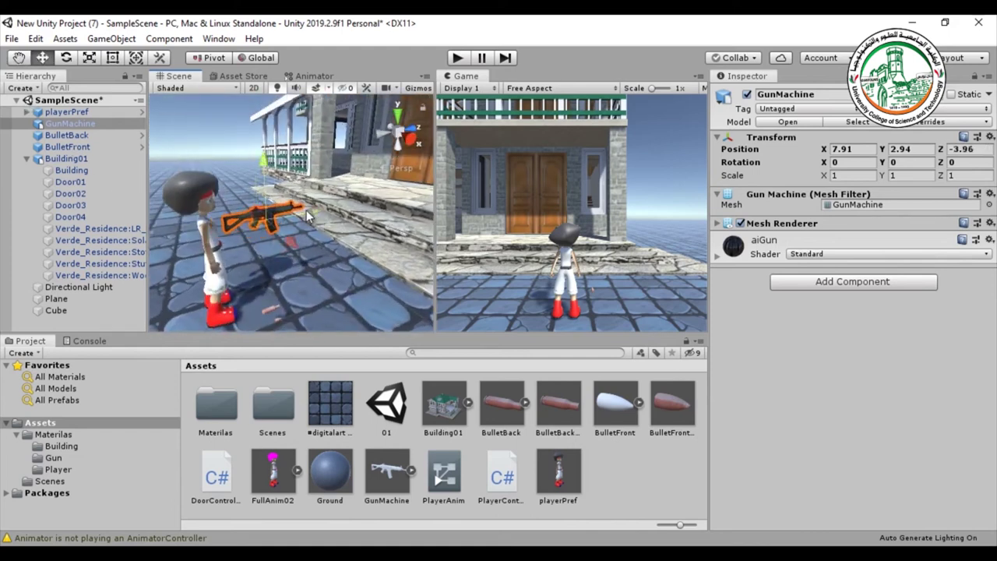
{"action": "left_click_drag", "start_coordinate": [264, 159], "coordinate": [262, 172]}
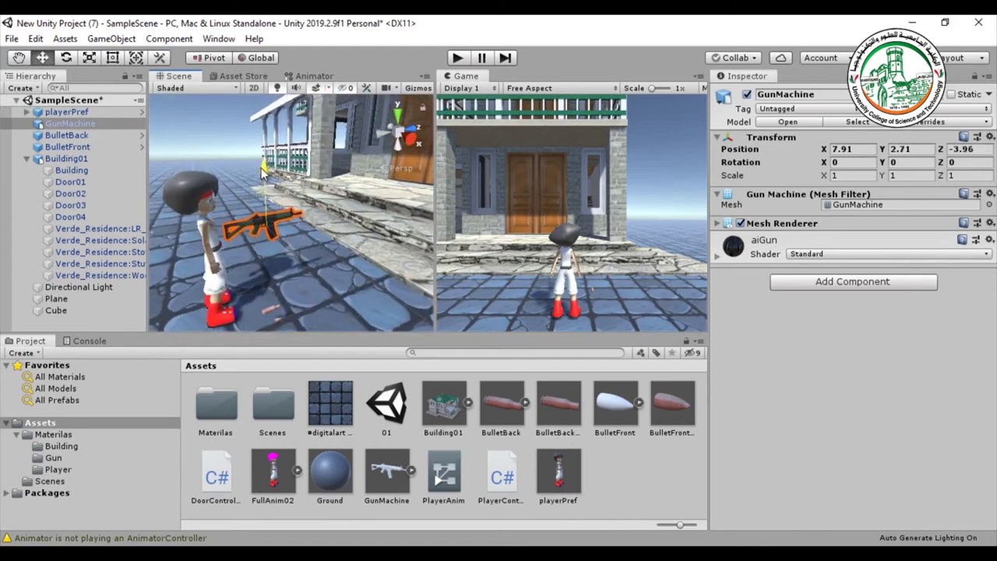
{"action": "left_click", "coordinate": [215, 111]}
Step: Collapse the Building01 hierarchy, add a new camera to the scene and name it CameraGun
{"action": "left_click", "coordinate": [69, 124]}
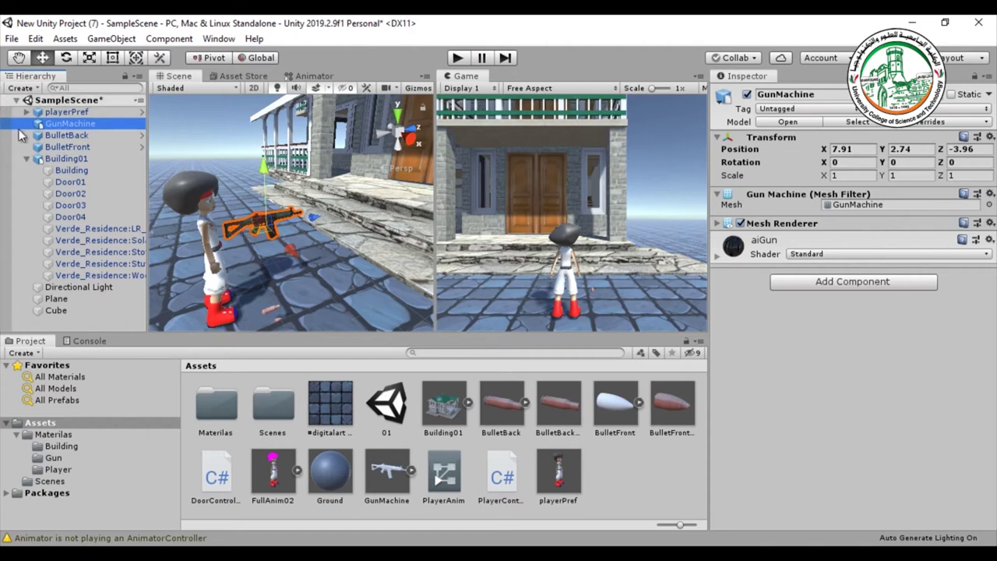
{"action": "left_click", "coordinate": [28, 159]}
{"action": "right_click", "coordinate": [57, 228]}
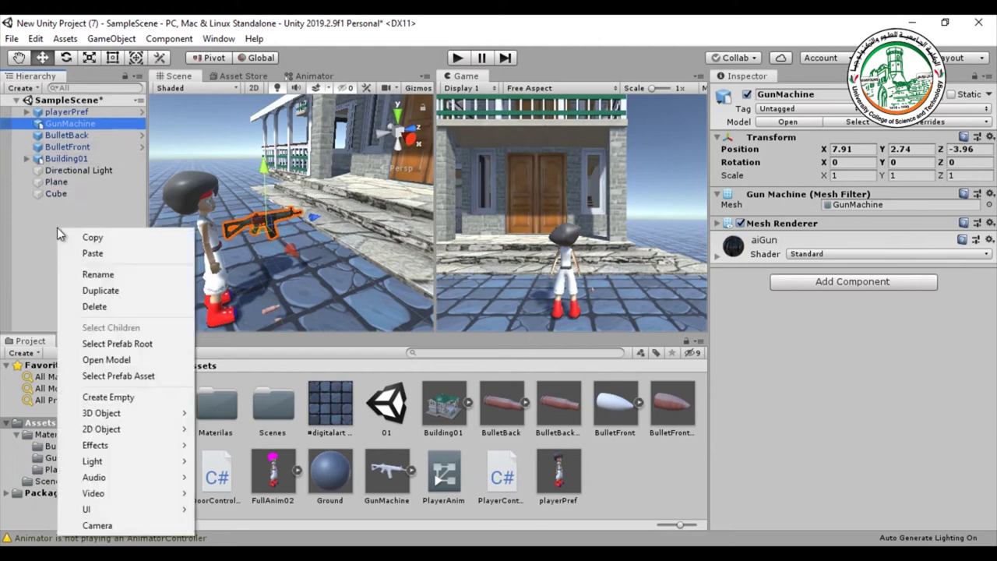
{"action": "left_click", "coordinate": [96, 525]}
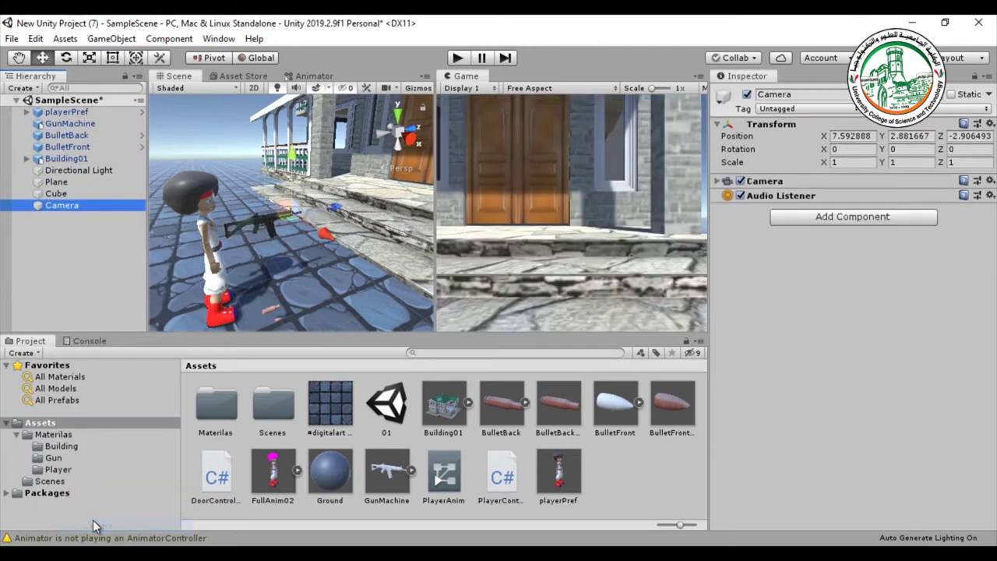
{"action": "left_click", "coordinate": [67, 206]}
{"action": "left_click", "coordinate": [99, 205]}
{"action": "type", "text": "Gun"}
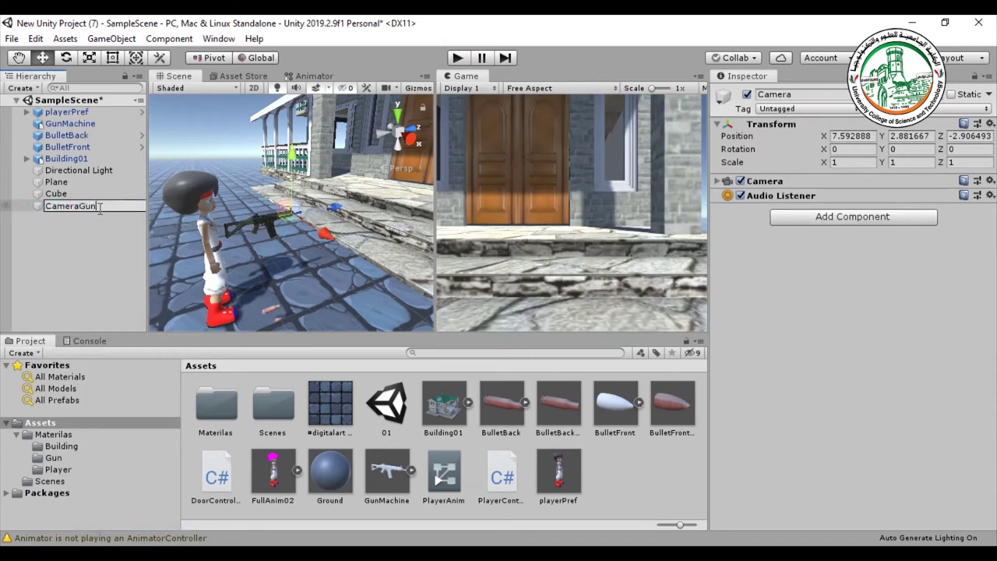
{"action": "key", "text": "Return"}
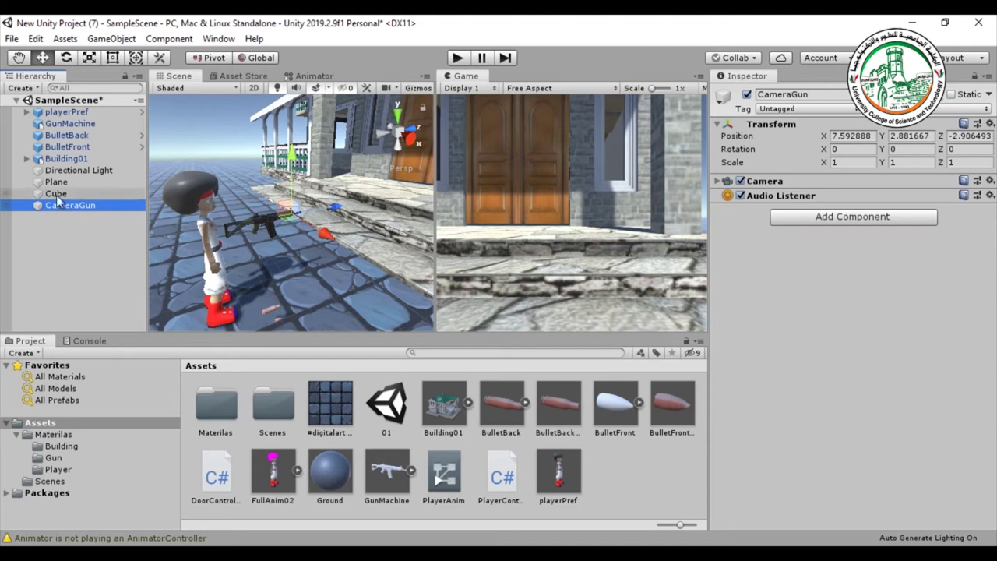
Step: Disable the Camera component of playerPref's Main Camera and widen the Game view
{"action": "left_click", "coordinate": [27, 112]}
{"action": "left_click", "coordinate": [64, 147]}
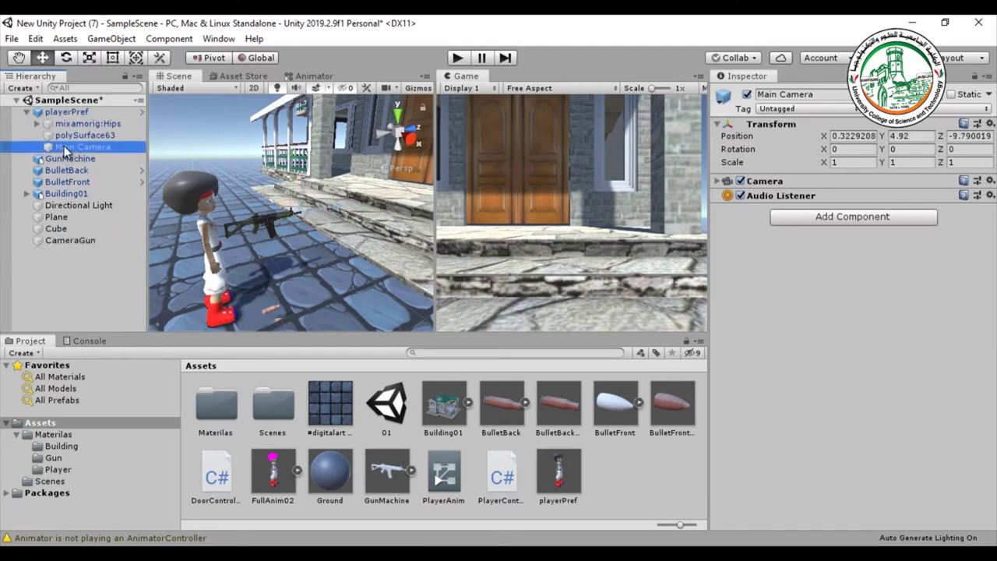
{"action": "left_click", "coordinate": [66, 242]}
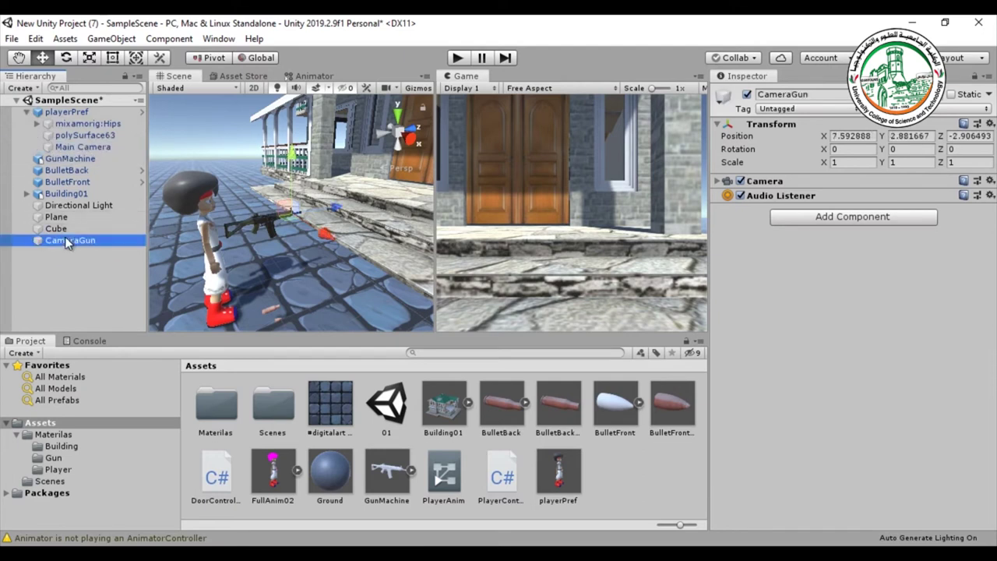
{"action": "left_click", "coordinate": [77, 146]}
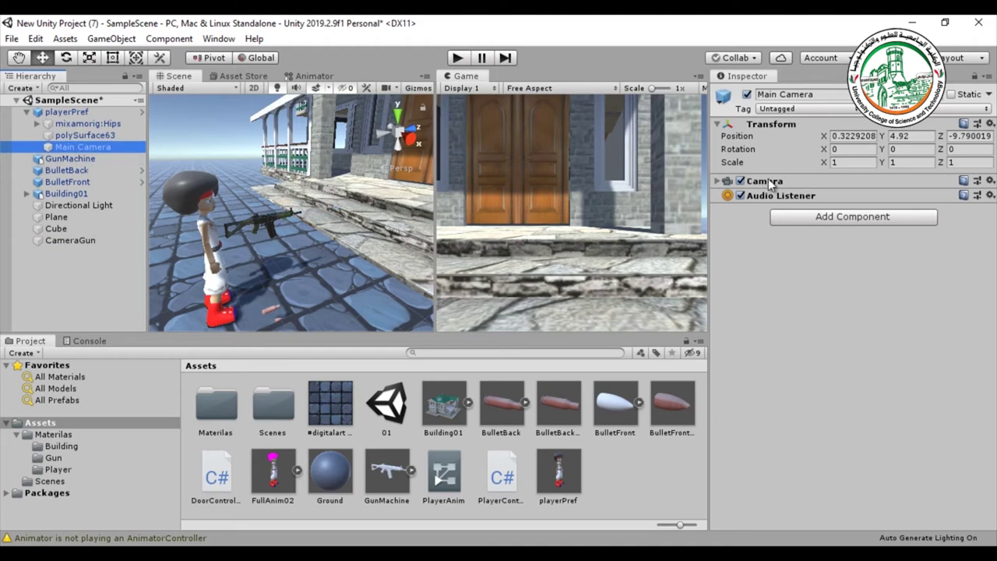
{"action": "left_click", "coordinate": [742, 181]}
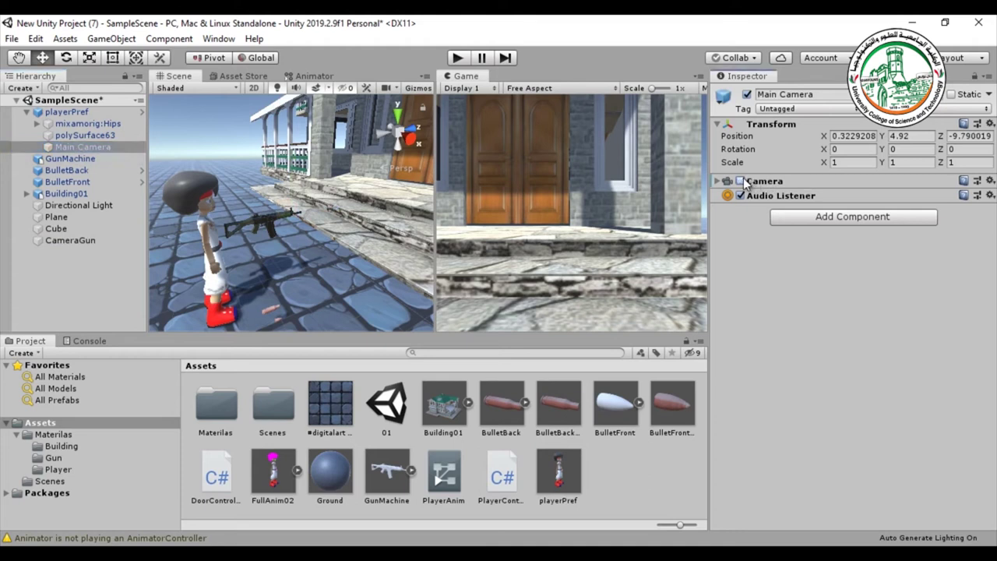
{"action": "left_click_drag", "start_coordinate": [434, 207], "coordinate": [356, 226]}
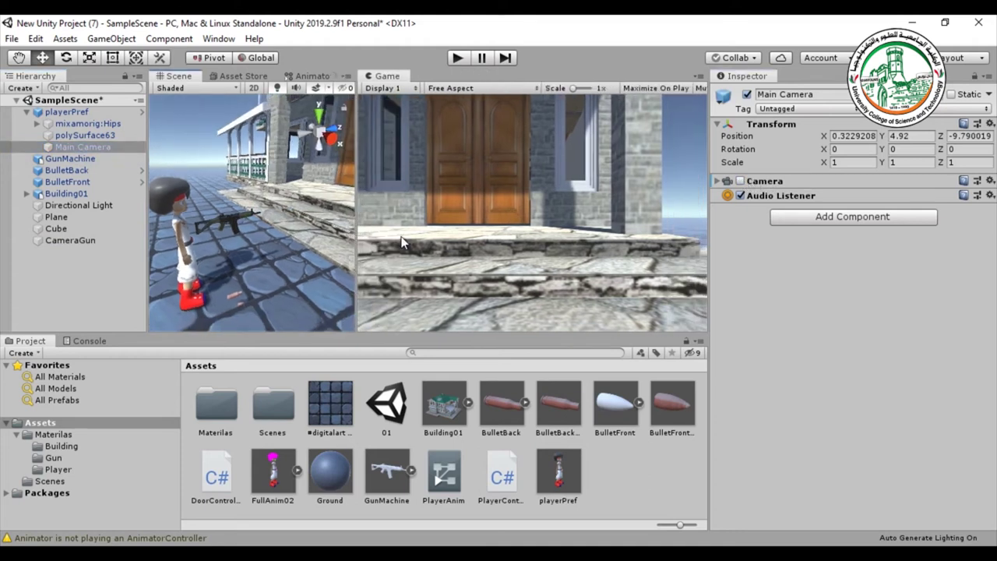
Step: Test both views by toggling the Camera components of CameraGun and Main Camera, leaving only CameraGun's enabled
{"action": "left_click", "coordinate": [57, 241]}
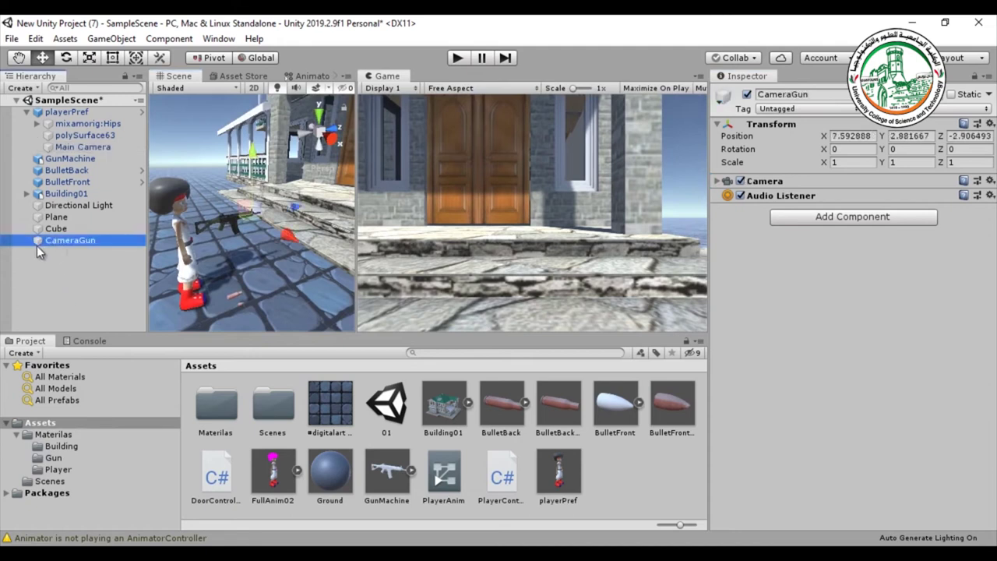
{"action": "left_click", "coordinate": [741, 181]}
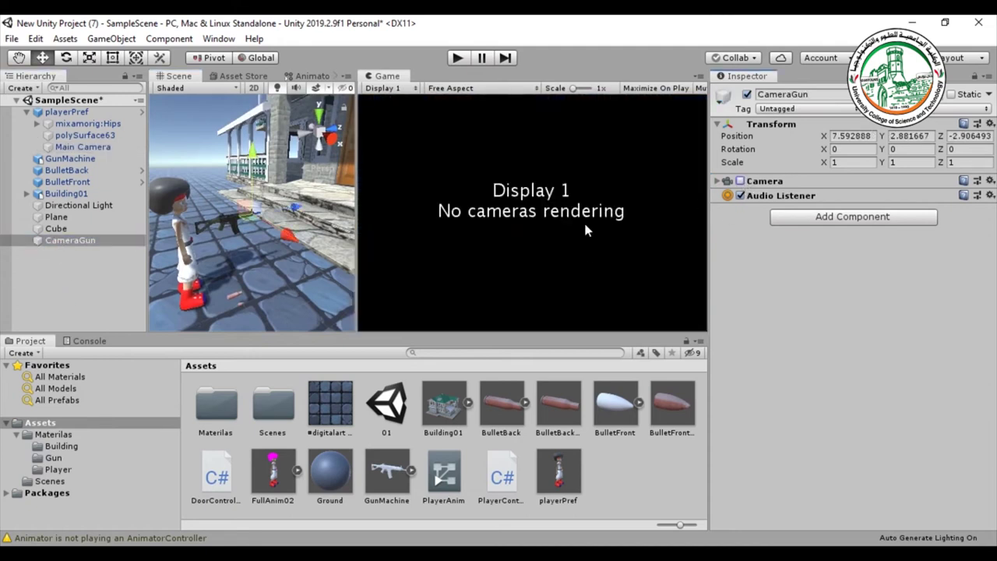
{"action": "left_click", "coordinate": [81, 148]}
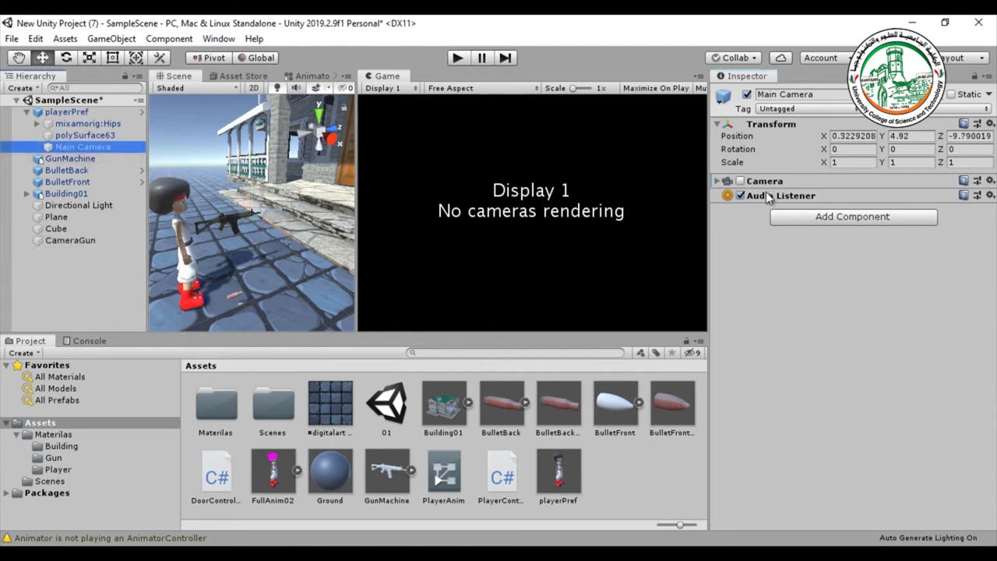
{"action": "left_click", "coordinate": [740, 181]}
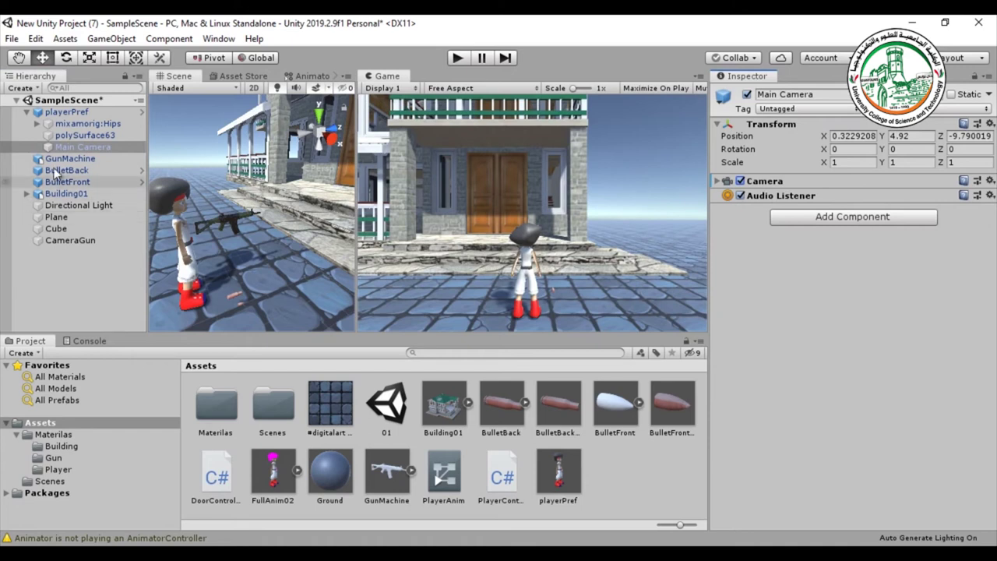
{"action": "left_click", "coordinate": [740, 181]}
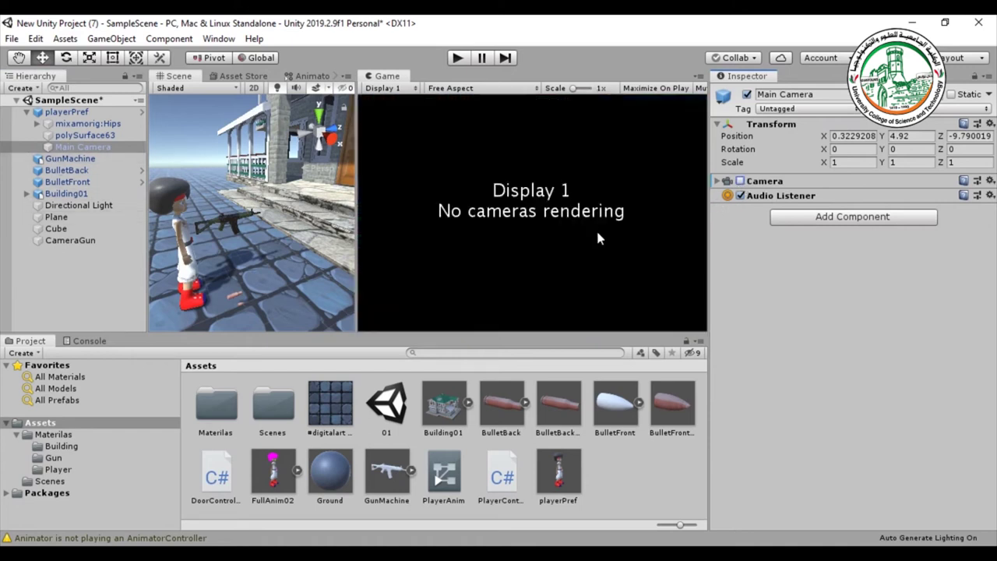
{"action": "left_click", "coordinate": [49, 242]}
{"action": "left_click", "coordinate": [740, 181]}
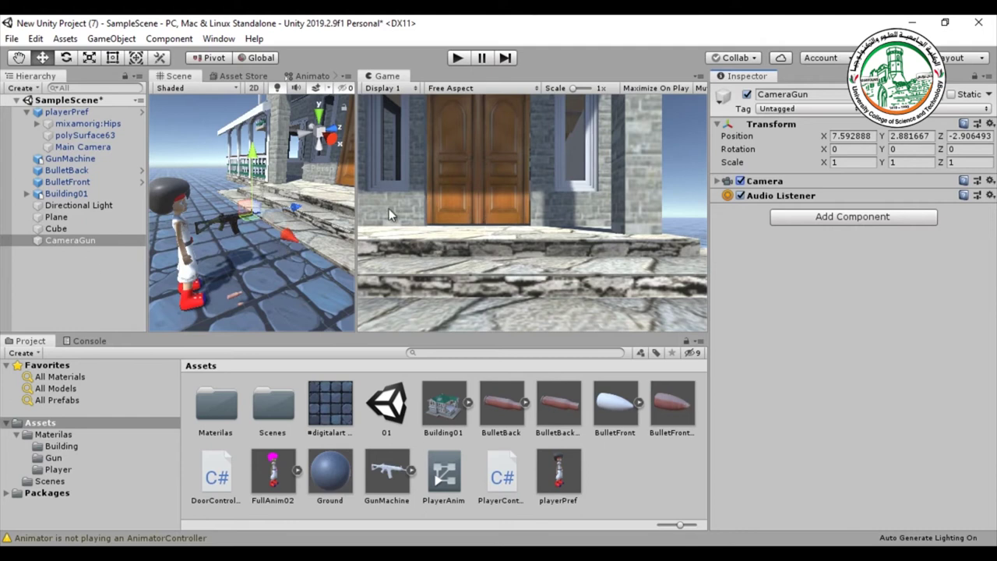
Step: Move CameraGun behind and above the gun to about X 7.78, Y 3.29, Z -4.65 for a view along the barrel
{"action": "left_click_drag", "start_coordinate": [296, 206], "coordinate": [250, 222]}
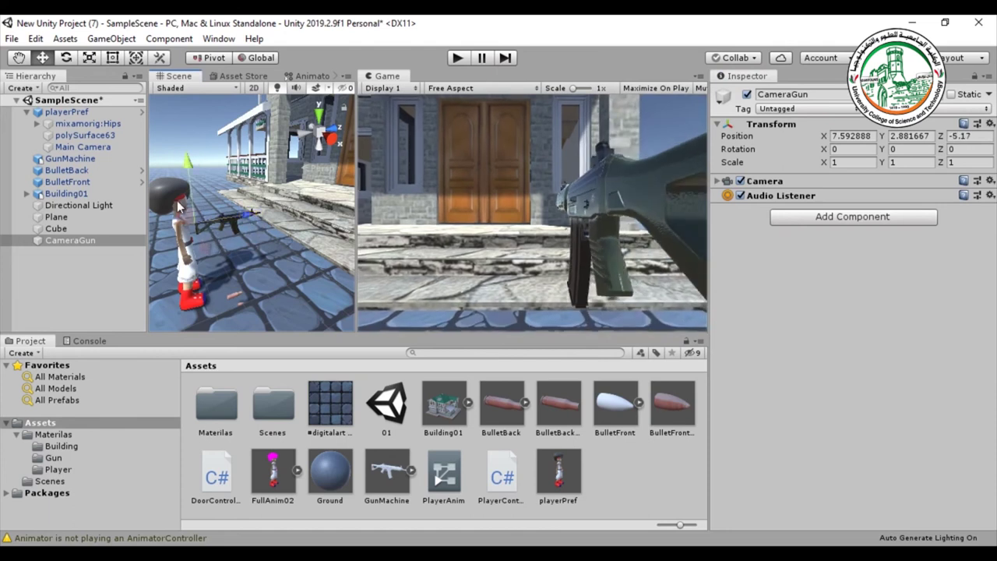
{"action": "left_click_drag", "start_coordinate": [188, 176], "coordinate": [187, 165]}
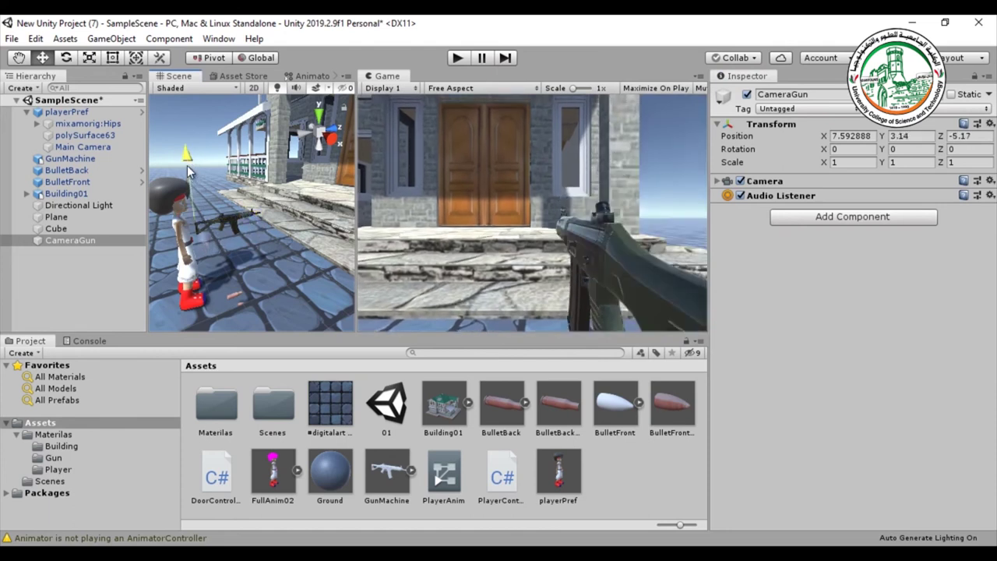
{"action": "left_click_drag", "start_coordinate": [218, 209], "coordinate": [304, 253]}
{"action": "left_click_drag", "start_coordinate": [247, 202], "coordinate": [245, 199]}
{"action": "left_click_drag", "start_coordinate": [295, 245], "coordinate": [294, 247]}
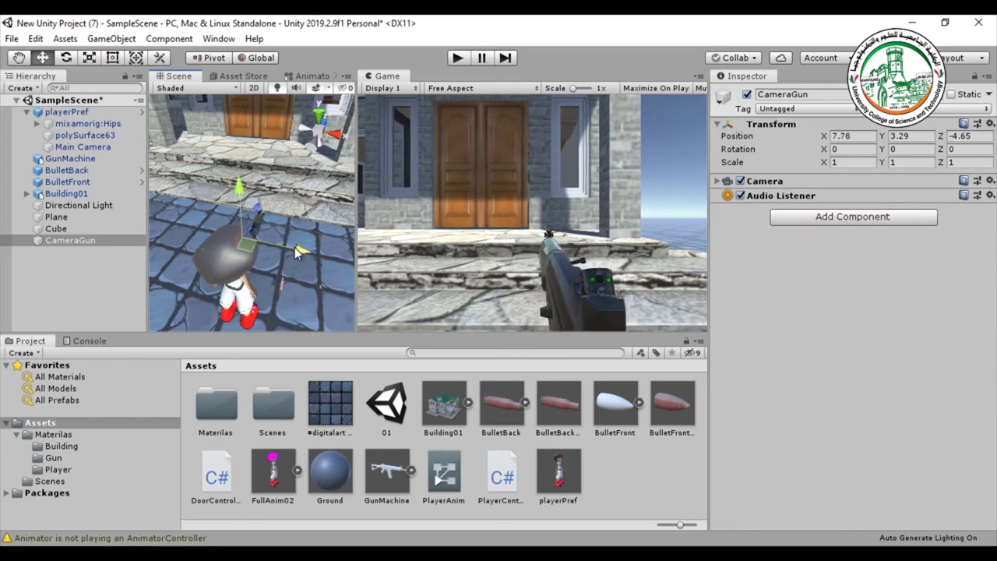
{"action": "left_click_drag", "start_coordinate": [327, 253], "coordinate": [311, 424], "text": "alt"}
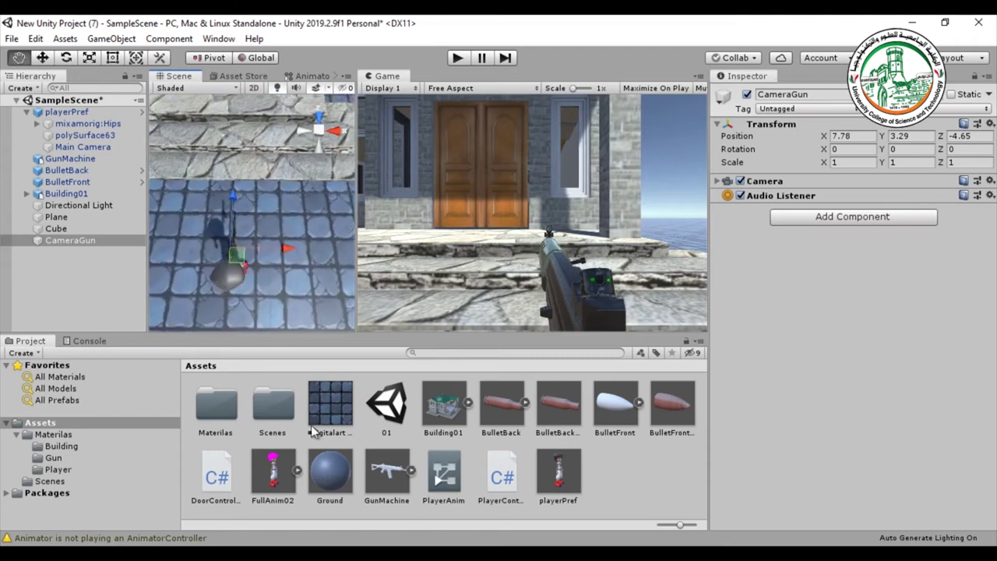
Step: Make CameraGun a child of the GunMachine object
{"action": "left_click", "coordinate": [75, 239]}
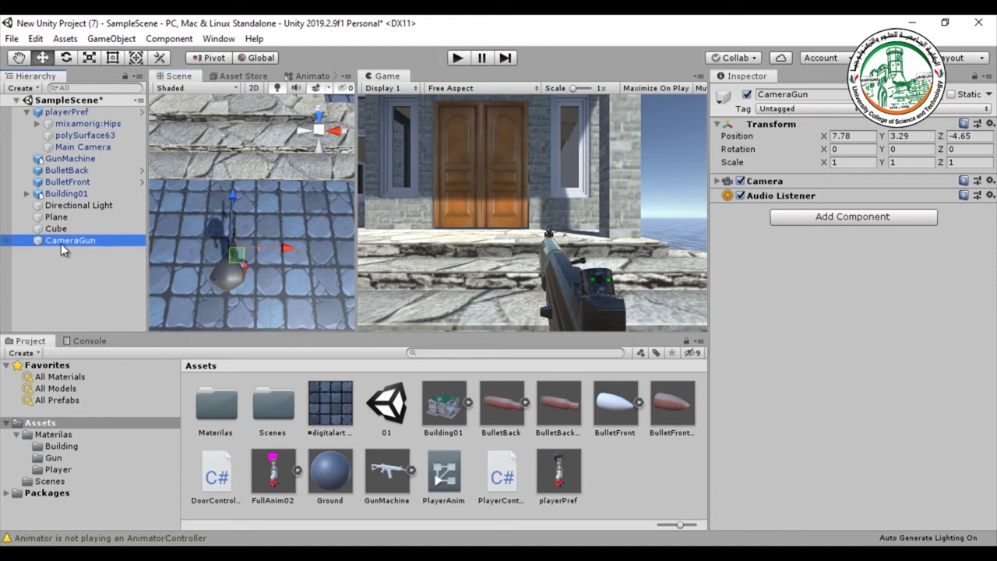
{"action": "left_click_drag", "start_coordinate": [49, 240], "coordinate": [68, 164]}
{"action": "left_click_drag", "start_coordinate": [66, 165], "coordinate": [69, 167]}
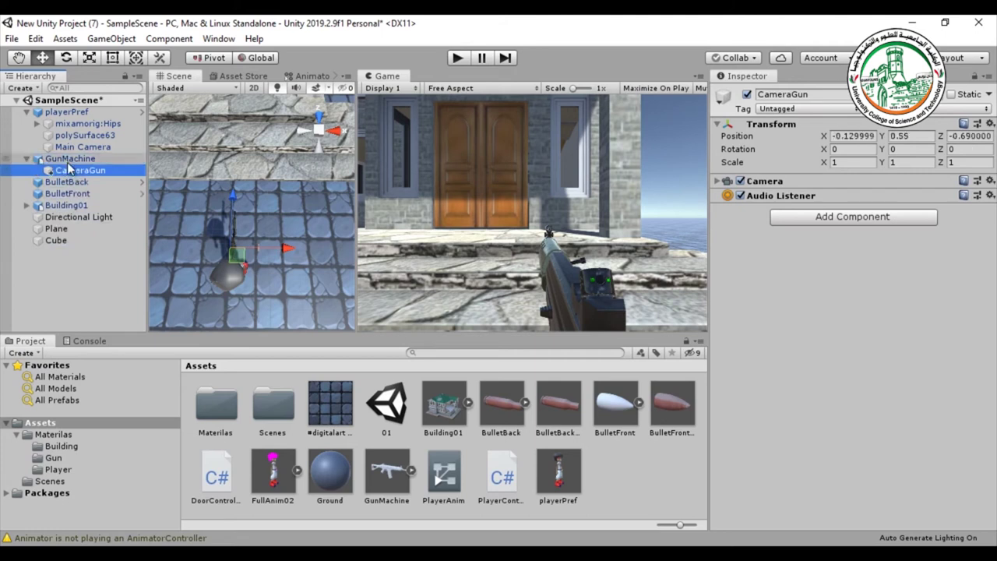
Step: Shift CameraGun sideways to local X -0.02 so it lines up directly behind the gun
{"action": "left_click", "coordinate": [57, 161]}
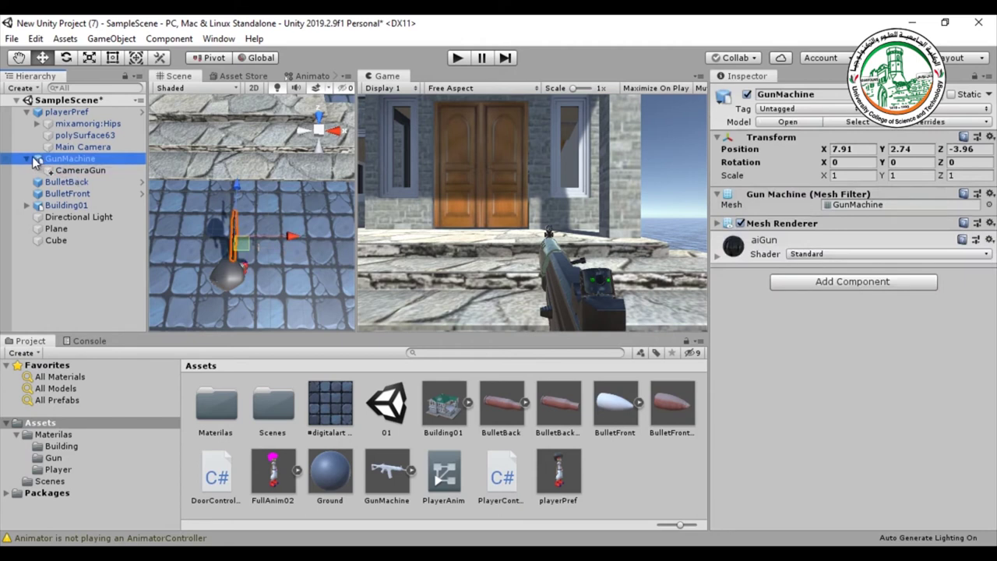
{"action": "left_click", "coordinate": [80, 170]}
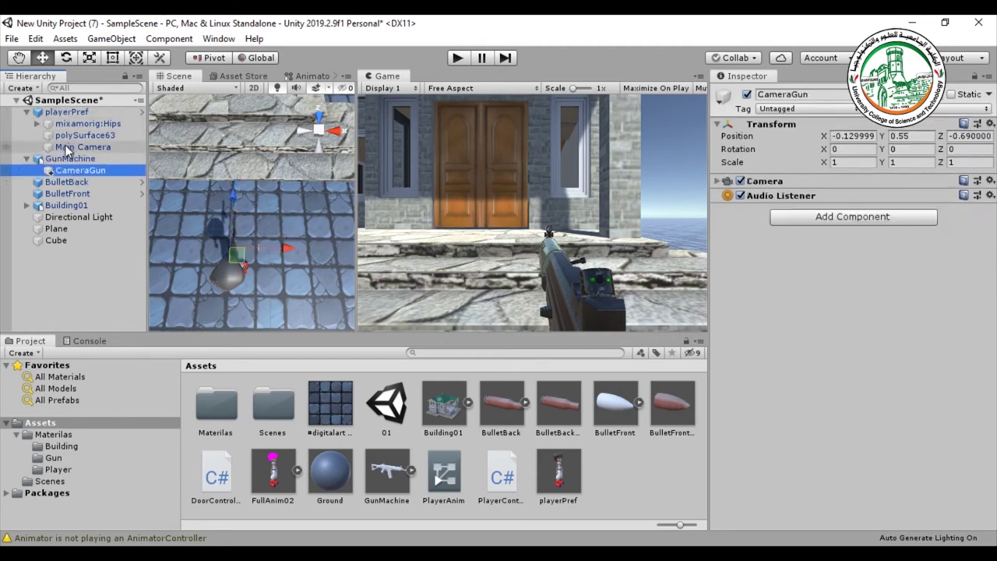
{"action": "left_click", "coordinate": [65, 147]}
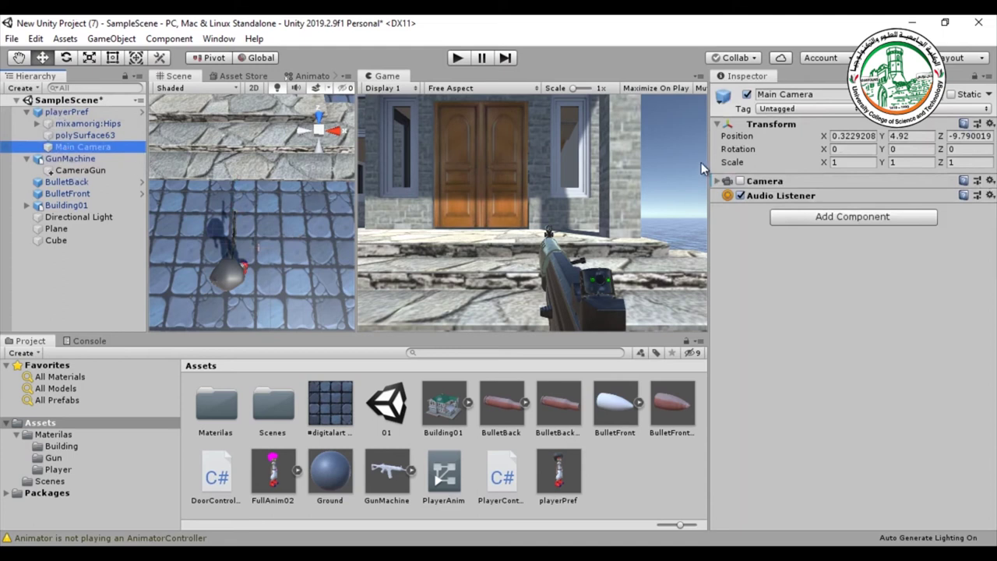
{"action": "left_click", "coordinate": [83, 171]}
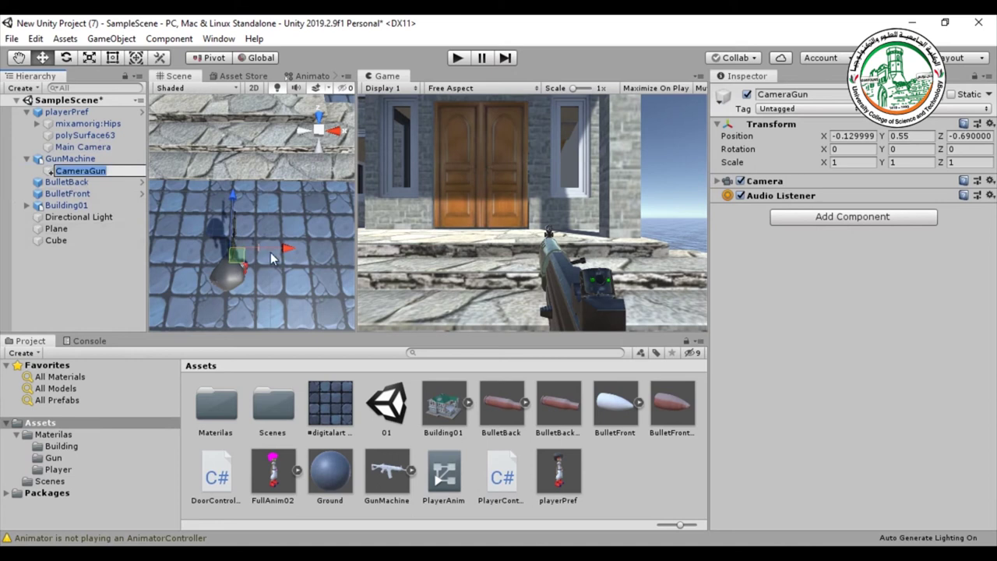
{"action": "left_click_drag", "start_coordinate": [279, 246], "coordinate": [279, 246]}
Step: Move GunMachine sideways to X 7.79 in front of the player, and its CameraGun forward to local Z -0.65
{"action": "scroll", "coordinate": [278, 248], "scroll_direction": "up", "scroll_amount": 5}
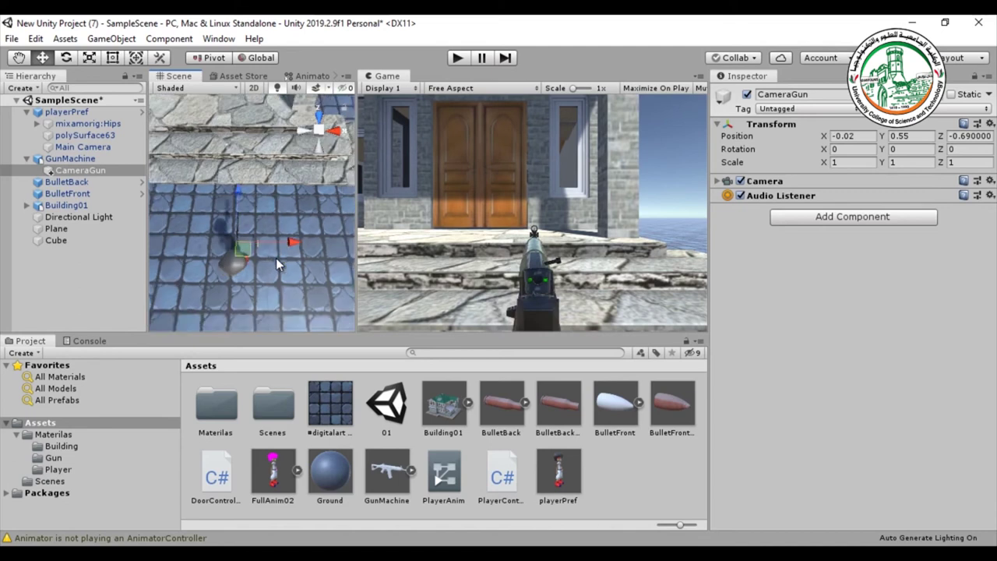
{"action": "scroll", "coordinate": [274, 255], "scroll_direction": "up", "scroll_amount": 3}
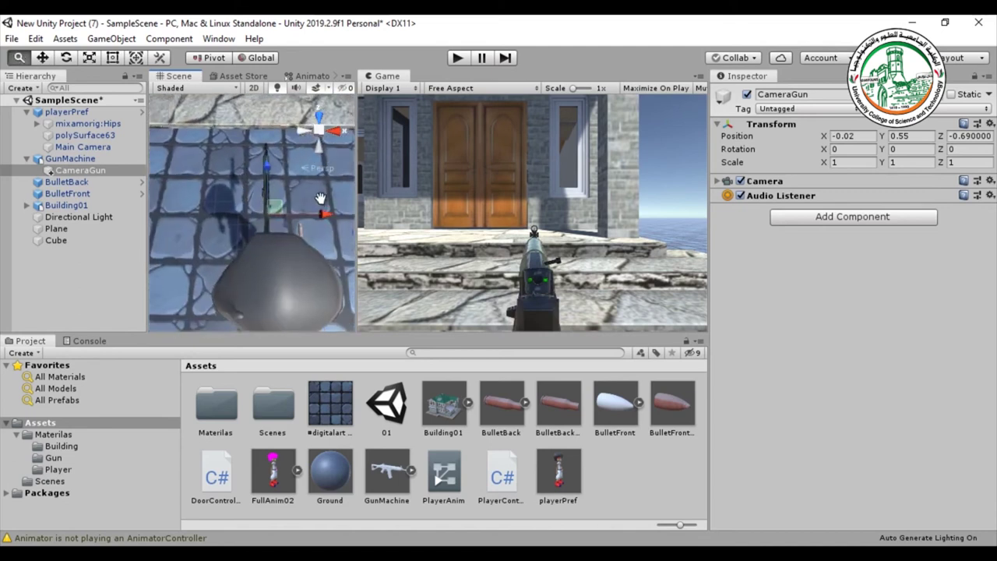
{"action": "left_click", "coordinate": [320, 131]}
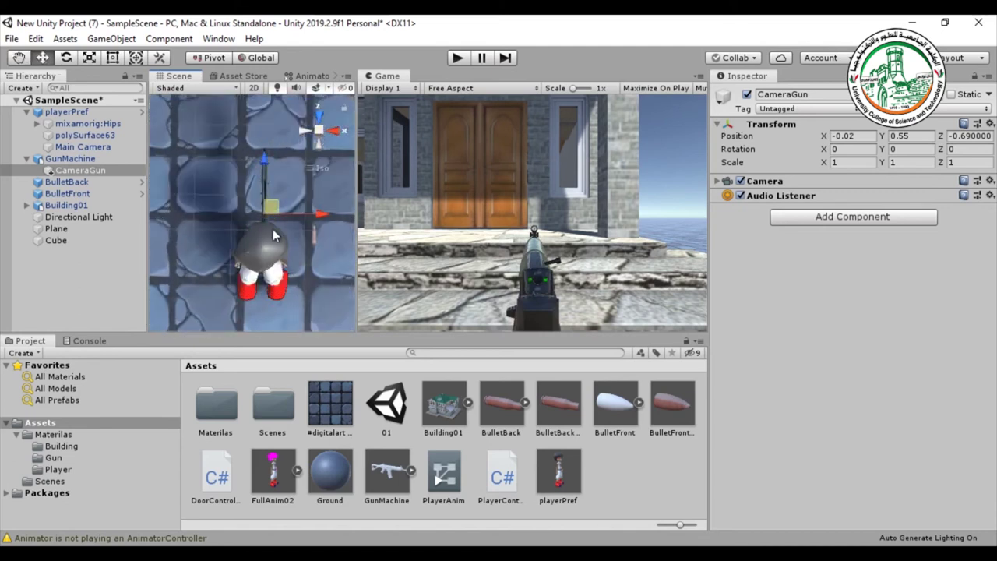
{"action": "left_click_drag", "start_coordinate": [78, 166], "coordinate": [75, 160]}
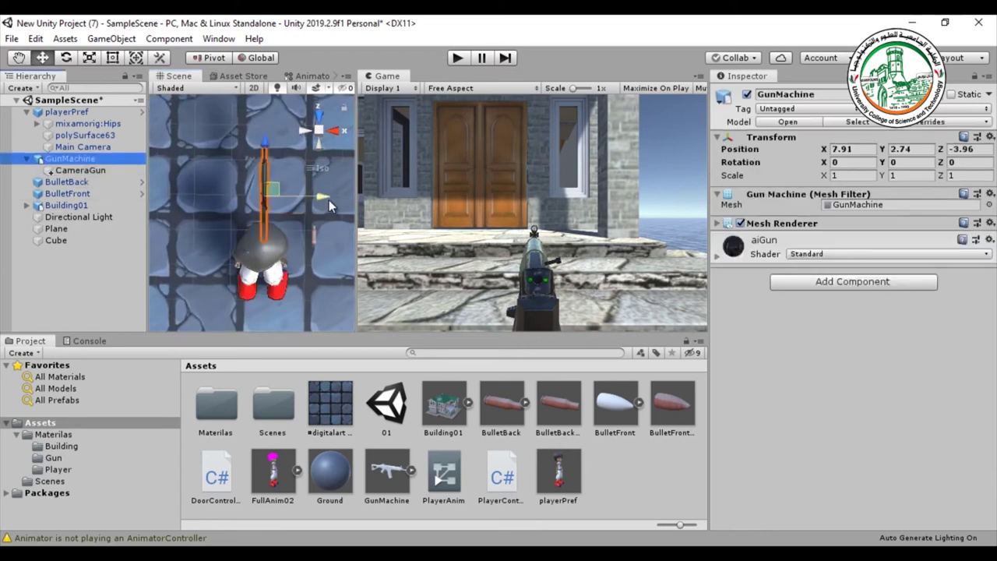
{"action": "left_click_drag", "start_coordinate": [321, 201], "coordinate": [318, 201]}
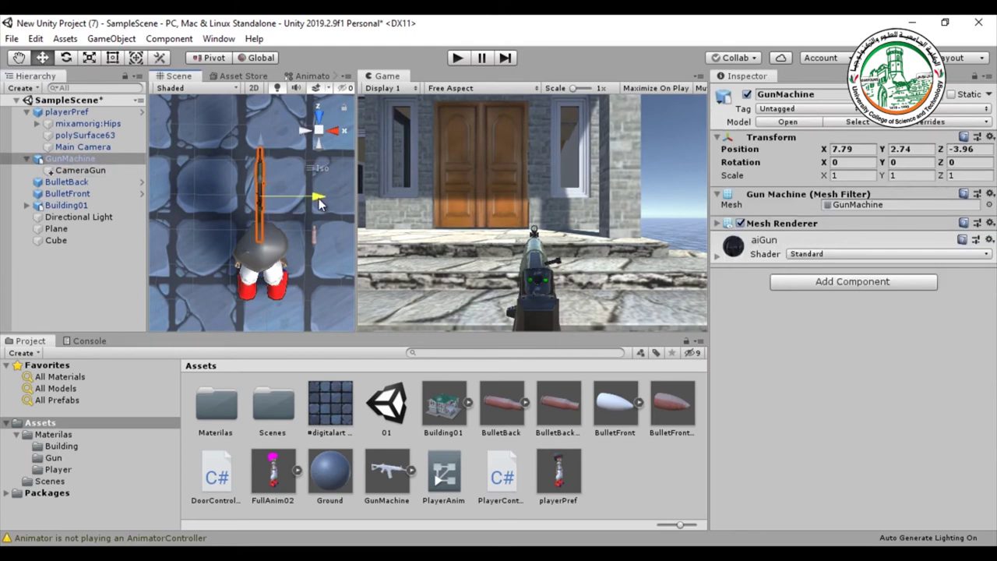
{"action": "left_click", "coordinate": [78, 171]}
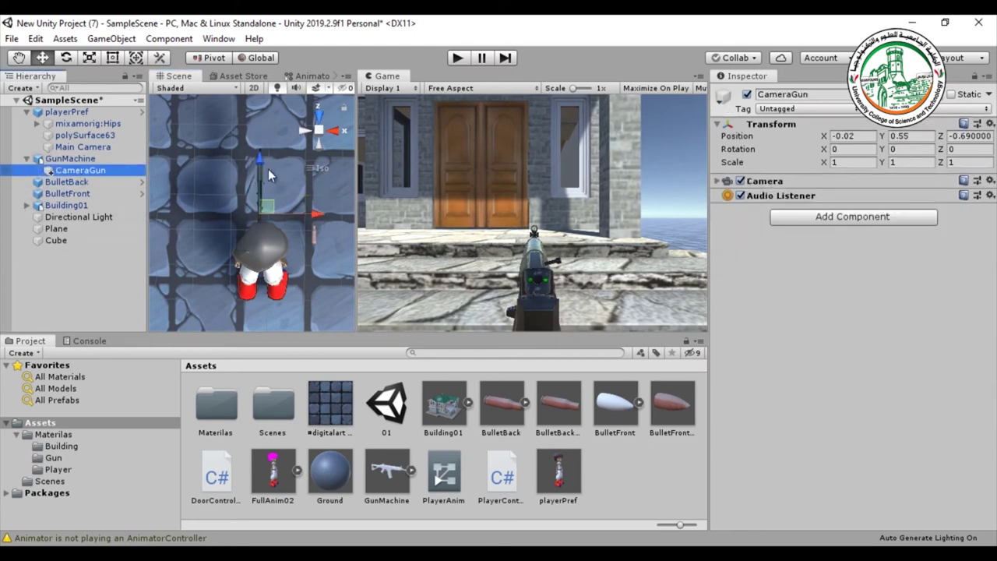
{"action": "left_click_drag", "start_coordinate": [257, 156], "coordinate": [259, 158]}
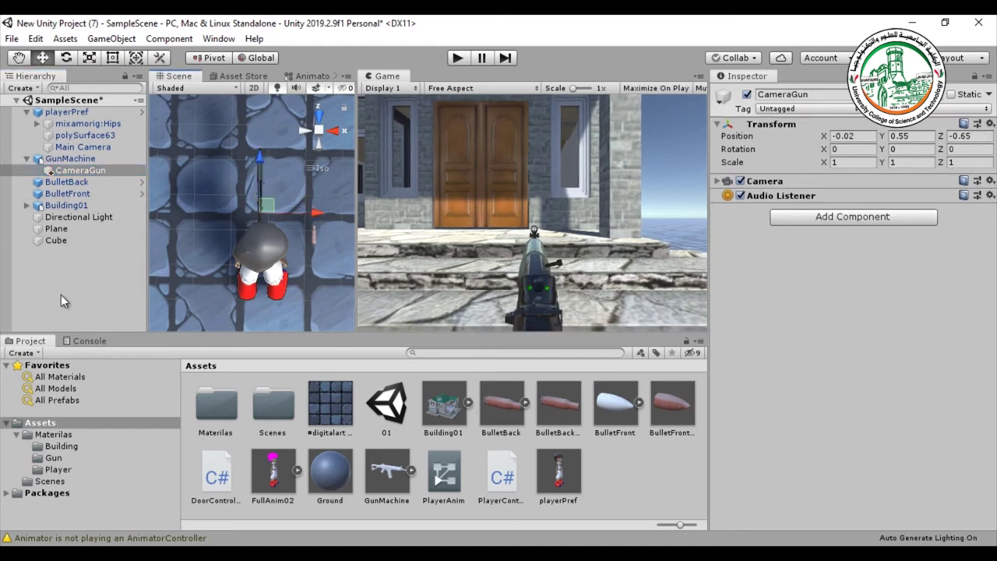
Step: Widen the Scene view and examine the gun and its CameraGun child from beside the player in perspective
{"action": "left_click", "coordinate": [60, 294]}
{"action": "left_click", "coordinate": [63, 169]}
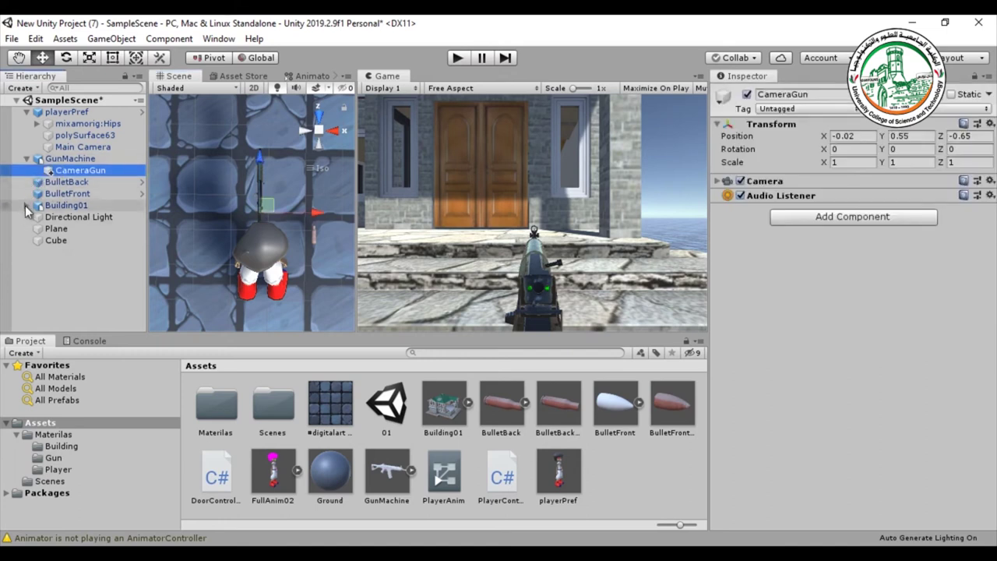
{"action": "left_click", "coordinate": [310, 167]}
{"action": "left_click_drag", "start_coordinate": [309, 166], "coordinate": [468, 273], "text": "alt"}
{"action": "left_click_drag", "start_coordinate": [327, 274], "coordinate": [343, 214], "text": "alt"}
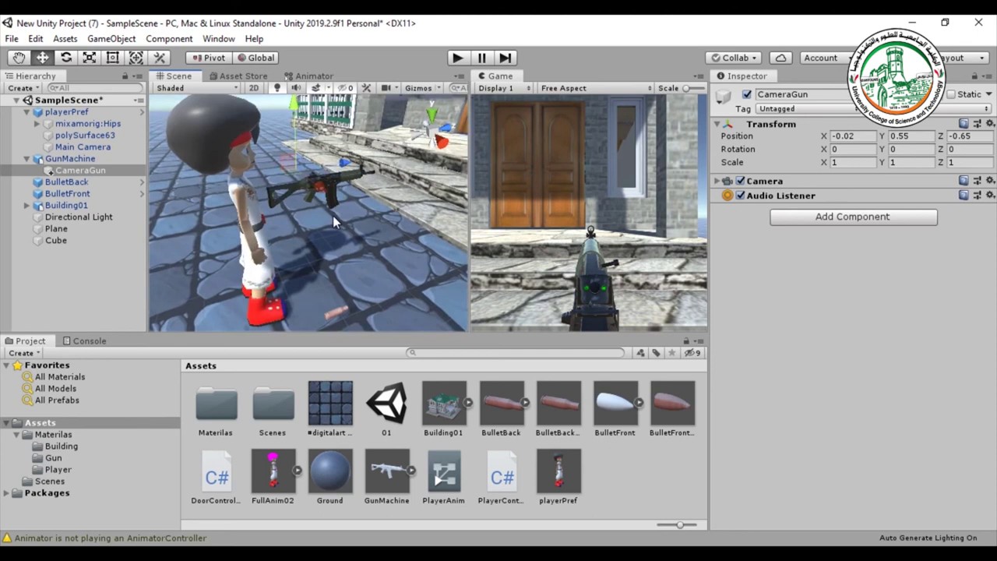
{"action": "left_click", "coordinate": [60, 160]}
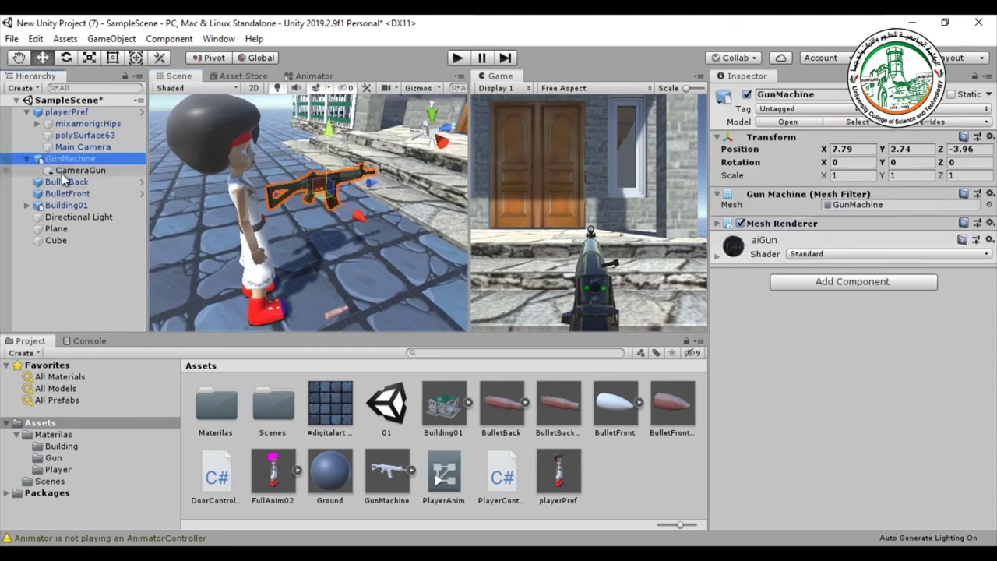
{"action": "left_click", "coordinate": [61, 173]}
{"action": "left_click", "coordinate": [59, 160]}
{"action": "left_click", "coordinate": [63, 172]}
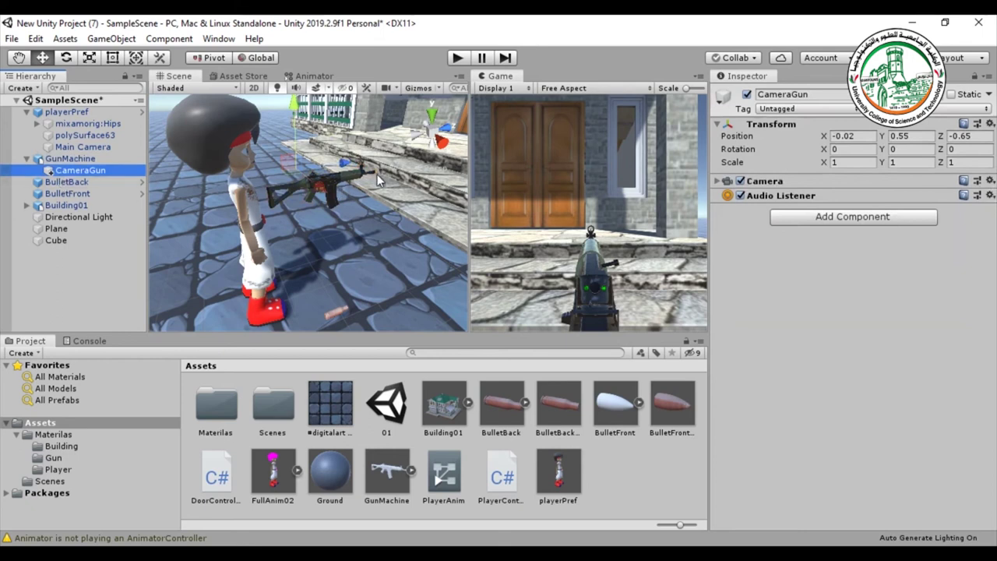
Step: Create an empty object at the scene root, near the gun's muzzle
{"action": "scroll", "coordinate": [378, 185], "scroll_direction": "up", "scroll_amount": 2}
{"action": "middle_click_drag", "start_coordinate": [378, 184], "coordinate": [258, 228]}
{"action": "scroll", "coordinate": [258, 223], "scroll_direction": "up", "scroll_amount": 3}
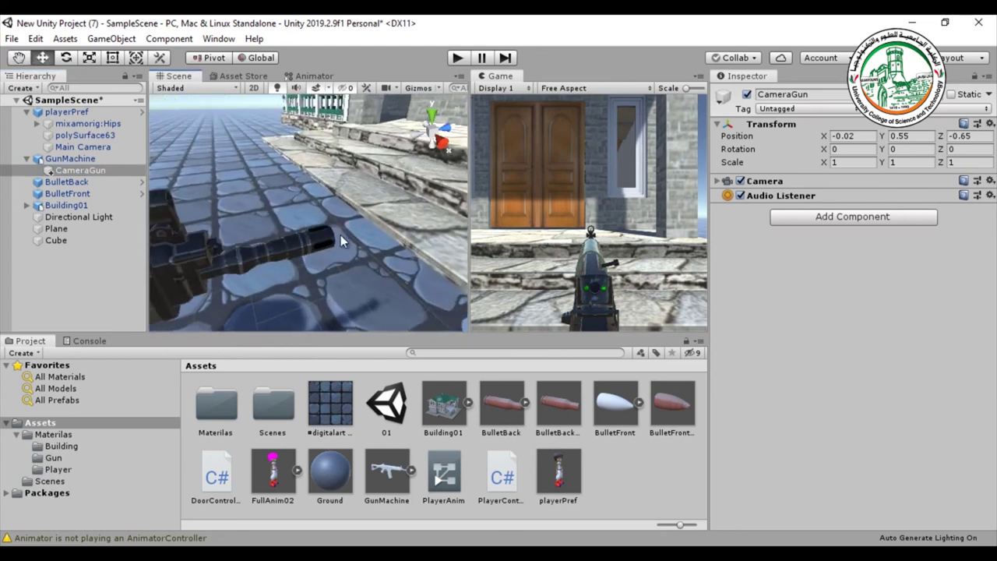
{"action": "right_click", "coordinate": [50, 287]}
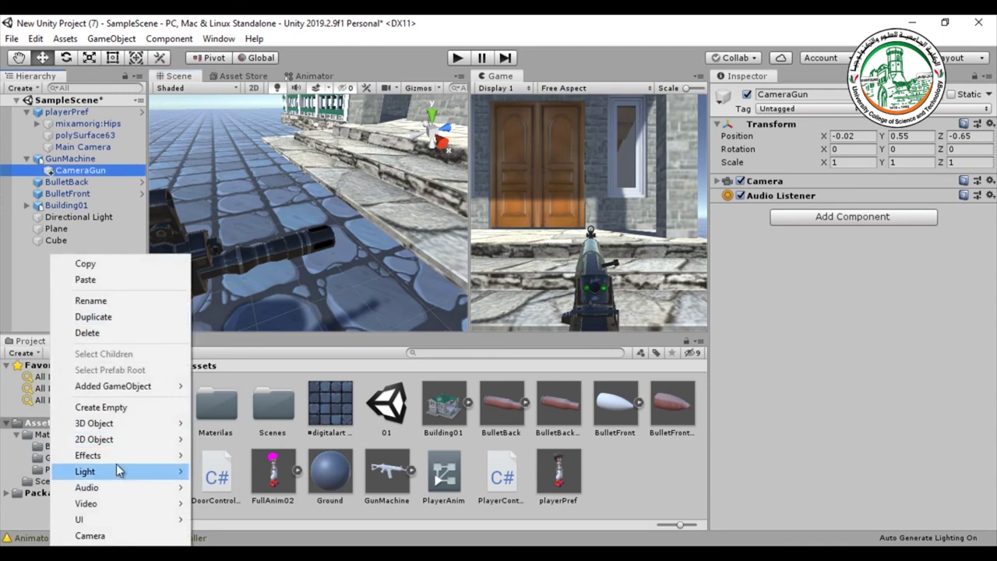
{"action": "left_click", "coordinate": [110, 409]}
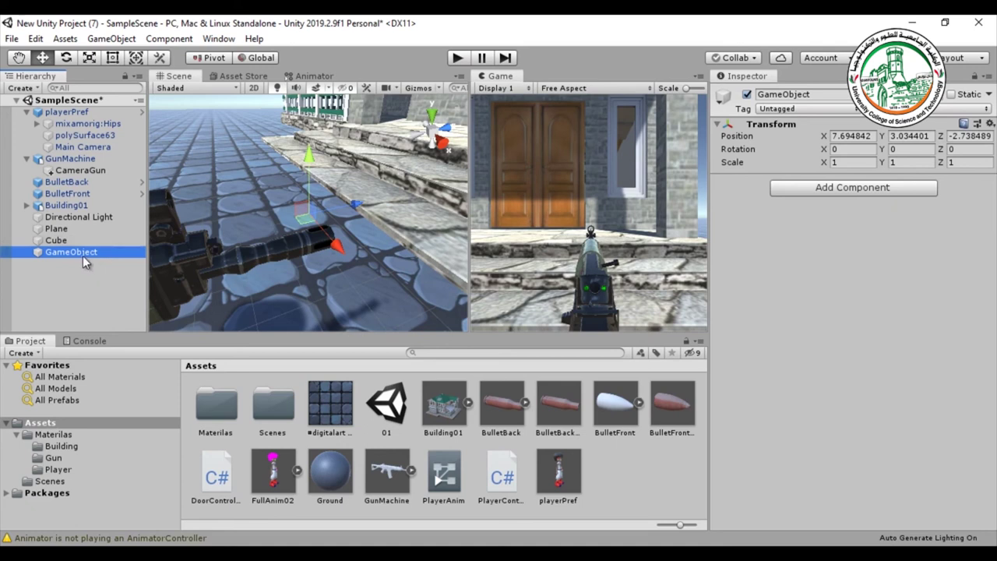
Step: Rename the new empty object to FrontBulletPosition
{"action": "left_click", "coordinate": [757, 94]}
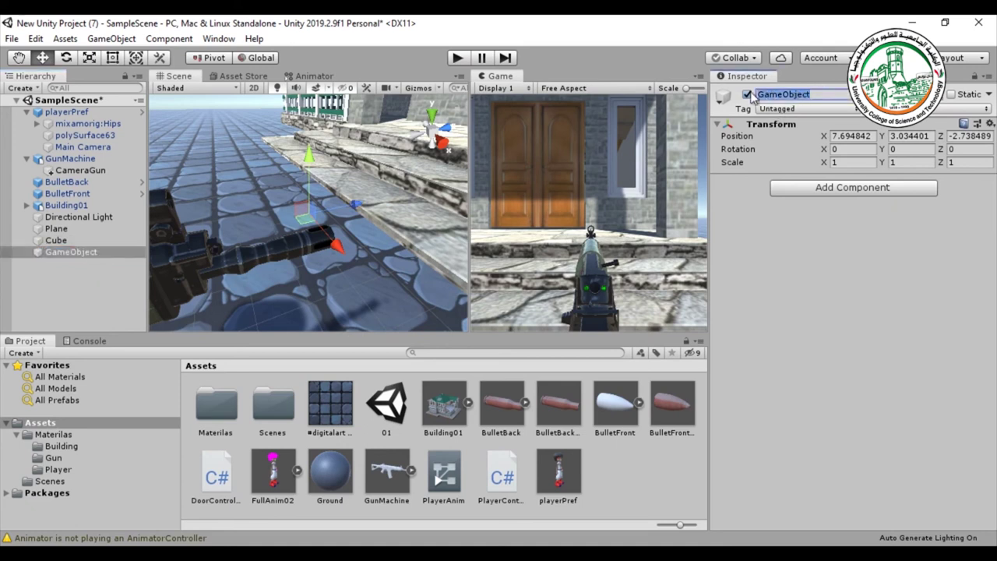
{"action": "type", "text": "Bullet"}
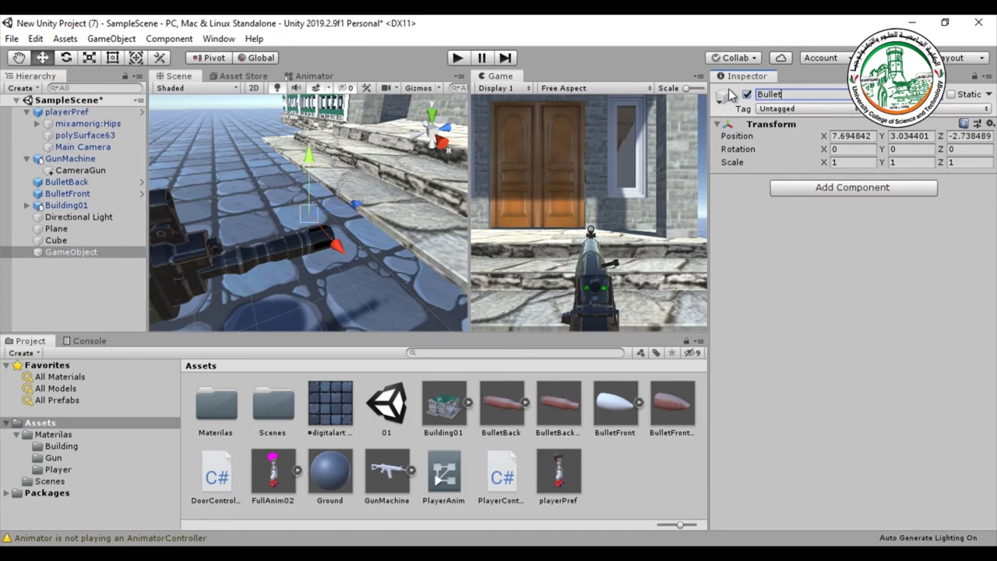
{"action": "type", "text": "Positopn"}
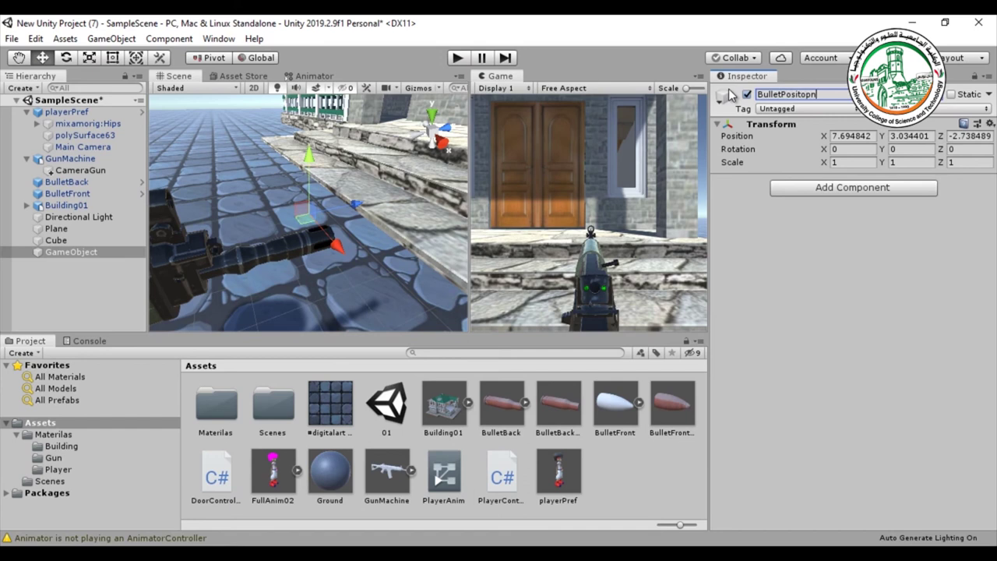
{"action": "type", "text": "F"}
{"action": "key", "text": "BackSpace"}
{"action": "type", "text": "Front"}
{"action": "left_click", "coordinate": [845, 95]}
{"action": "key", "text": "BackSpace"}
{"action": "key", "text": "BackSpace"}
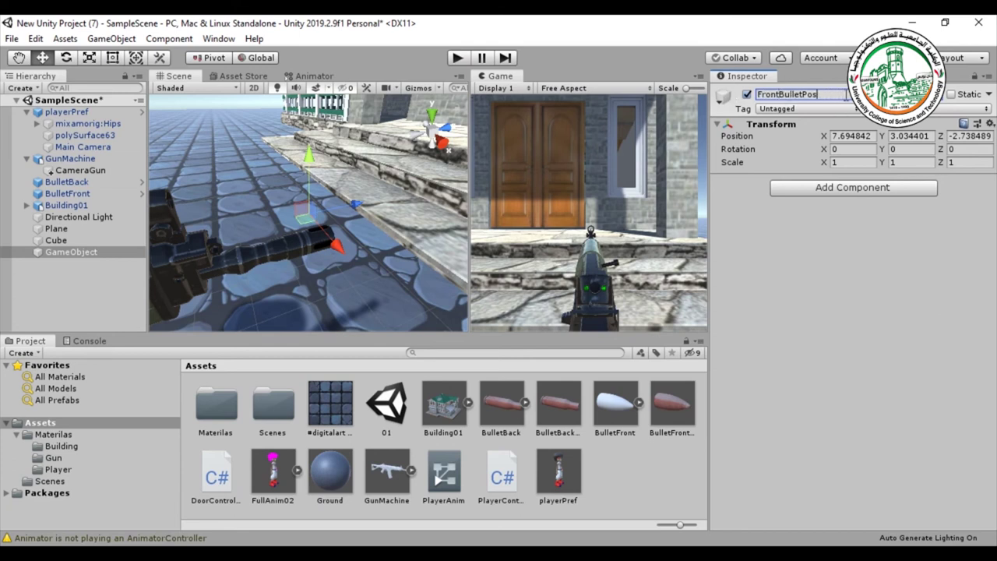
{"action": "type", "text": "Po"}
{"action": "left_click", "coordinate": [51, 241]}
{"action": "left_click", "coordinate": [54, 255]}
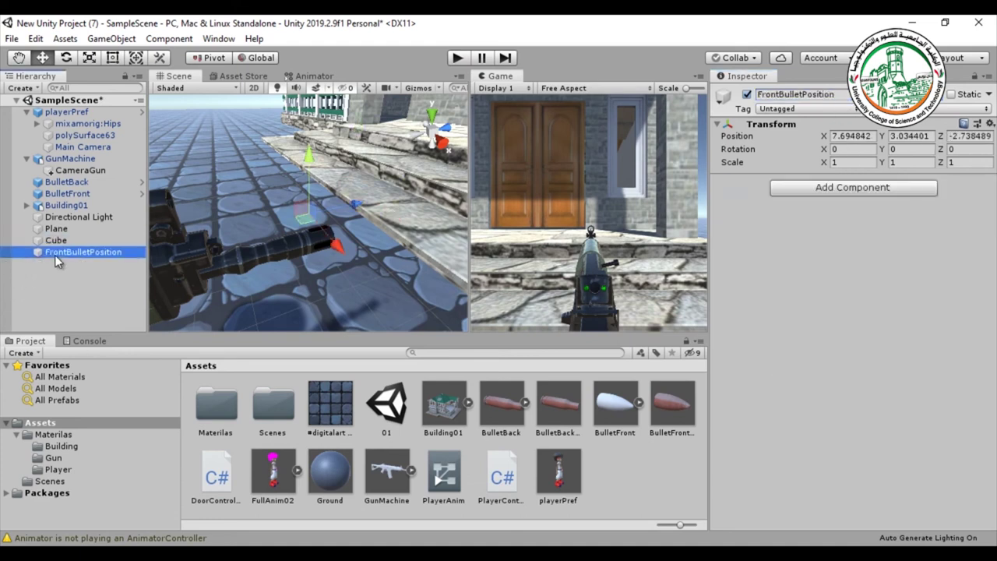
Step: Place FrontBulletPosition just ahead of the gun's muzzle, in line with the barrel, at about X 7.803, Y 2.994, Z -2.632
{"action": "double_click", "coordinate": [54, 255]}
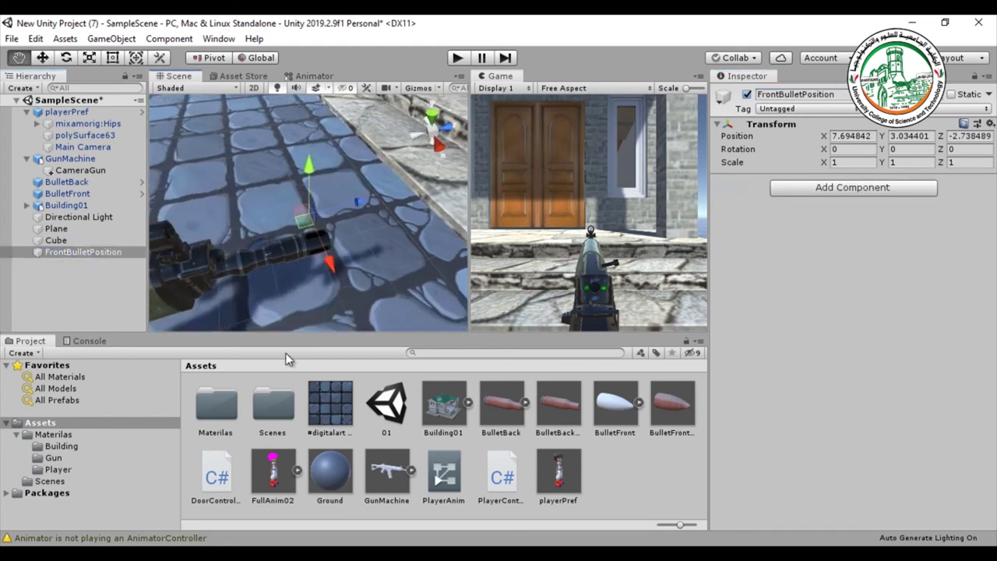
{"action": "key", "text": "w"}
{"action": "left_click", "coordinate": [433, 129]}
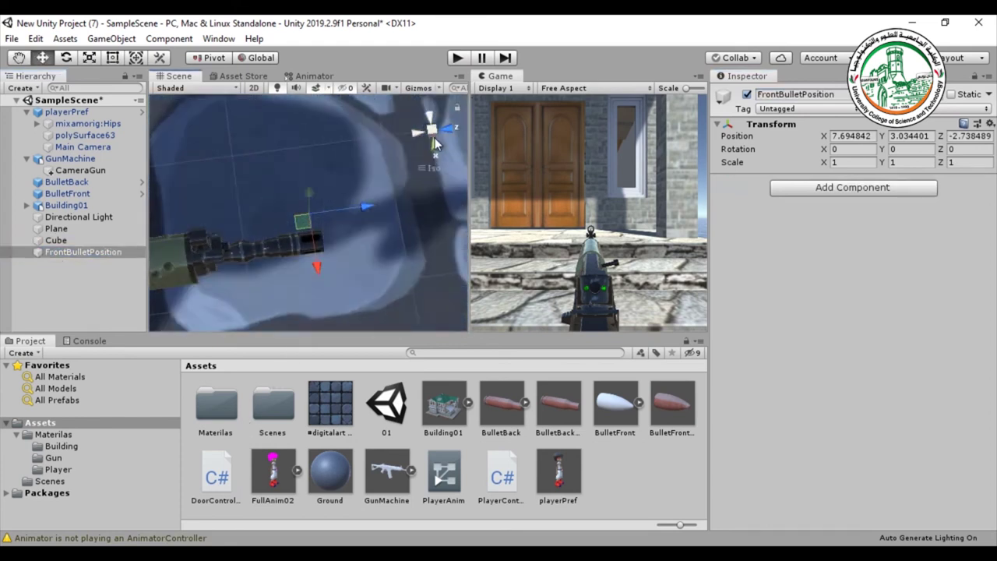
{"action": "left_click_drag", "start_coordinate": [310, 267], "coordinate": [385, 232]}
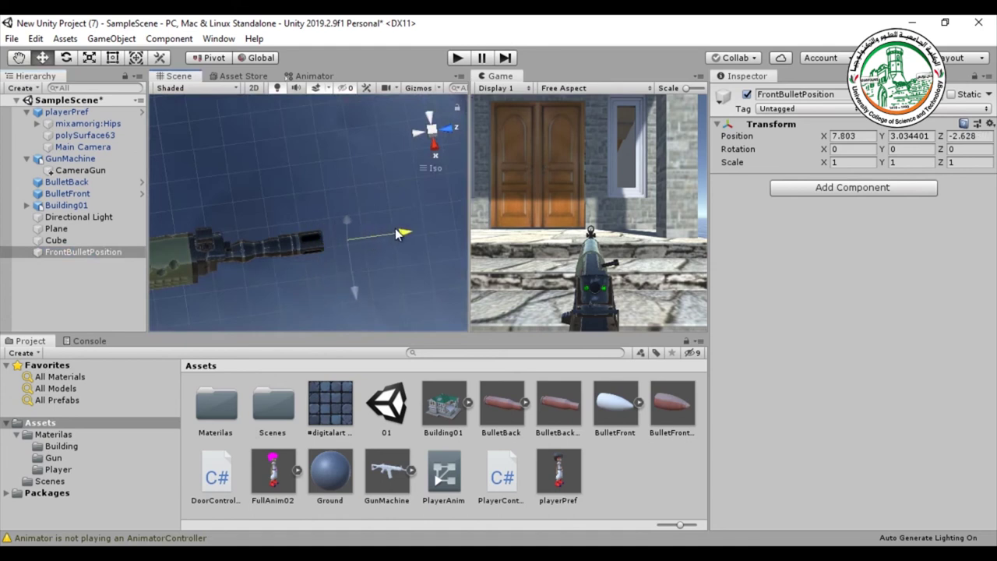
{"action": "left_click", "coordinate": [437, 147]}
{"action": "left_click_drag", "start_coordinate": [342, 158], "coordinate": [345, 170]}
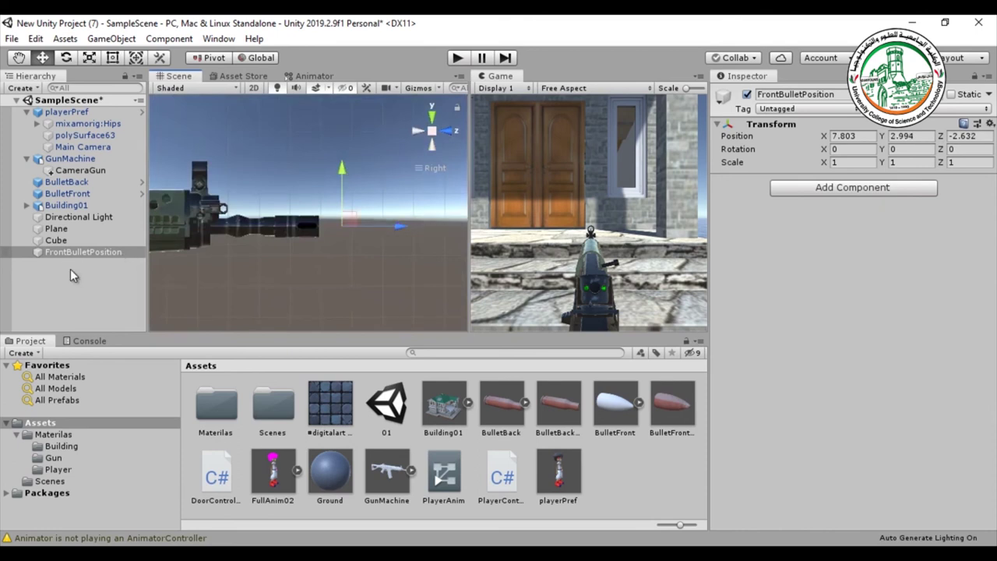
{"action": "left_click_drag", "start_coordinate": [180, 226], "coordinate": [448, 187], "text": "alt"}
{"action": "left_click", "coordinate": [435, 170]}
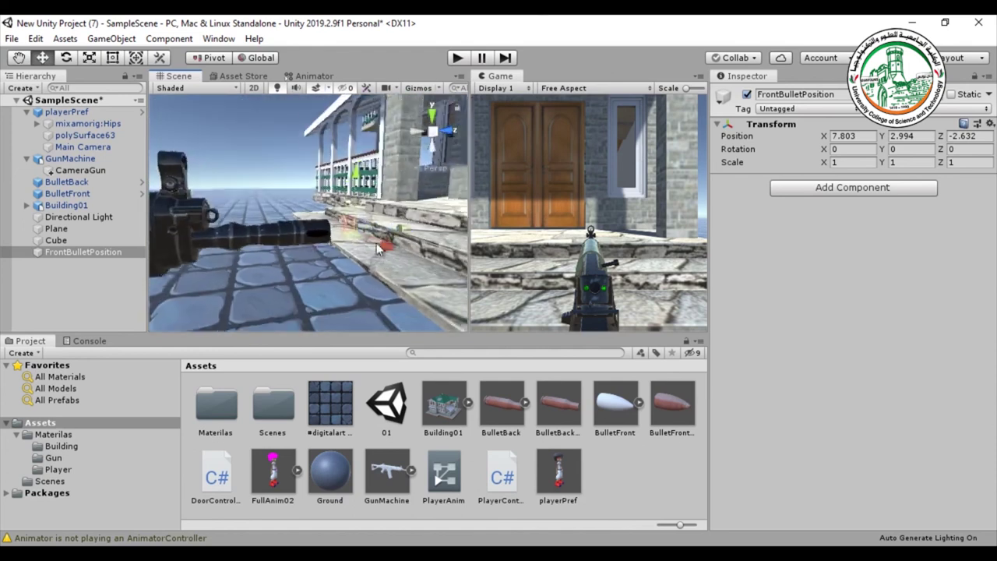
{"action": "left_click_drag", "start_coordinate": [175, 266], "coordinate": [266, 295], "text": "alt"}
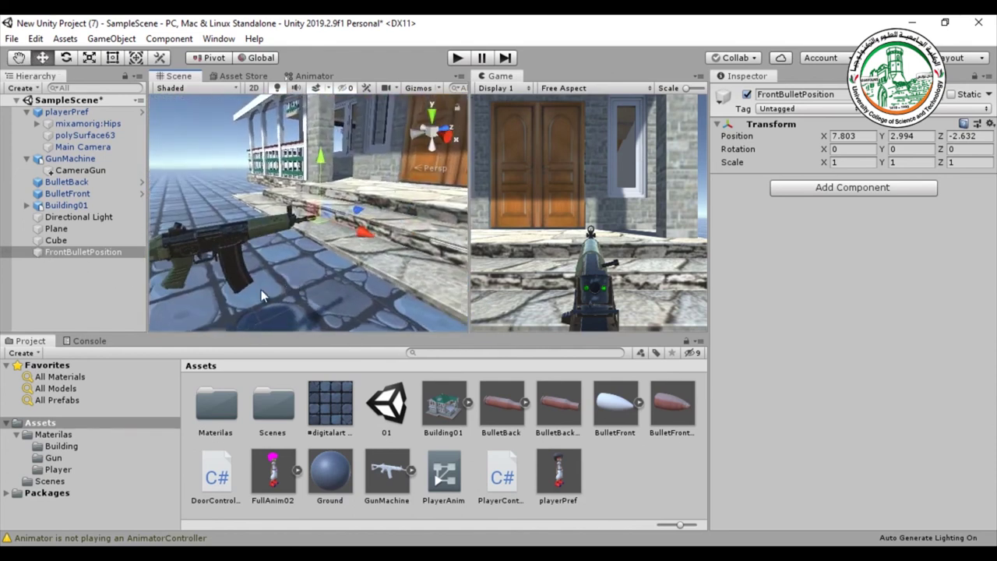
Step: Duplicate FrontBulletPosition and rename the copy to BackBulletPosition
{"action": "left_click", "coordinate": [81, 277]}
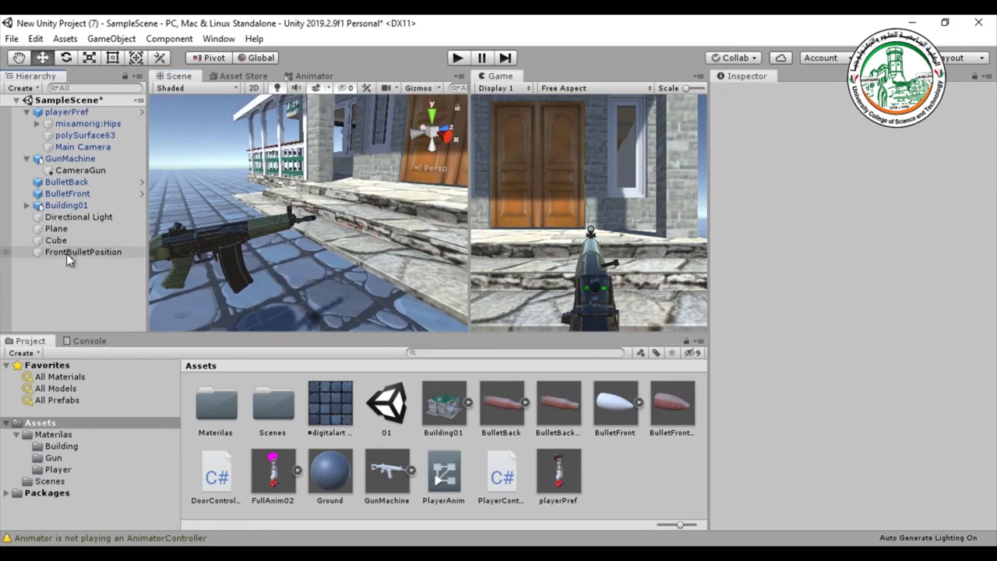
{"action": "left_click", "coordinate": [66, 253]}
{"action": "key", "text": "ctrl+d"}
{"action": "left_click", "coordinate": [68, 265]}
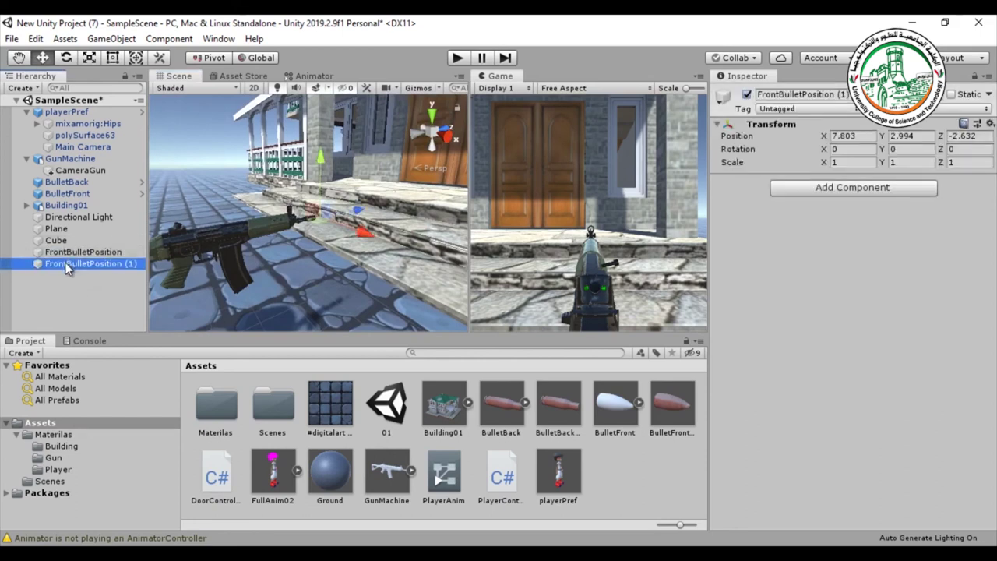
{"action": "left_click", "coordinate": [779, 94]}
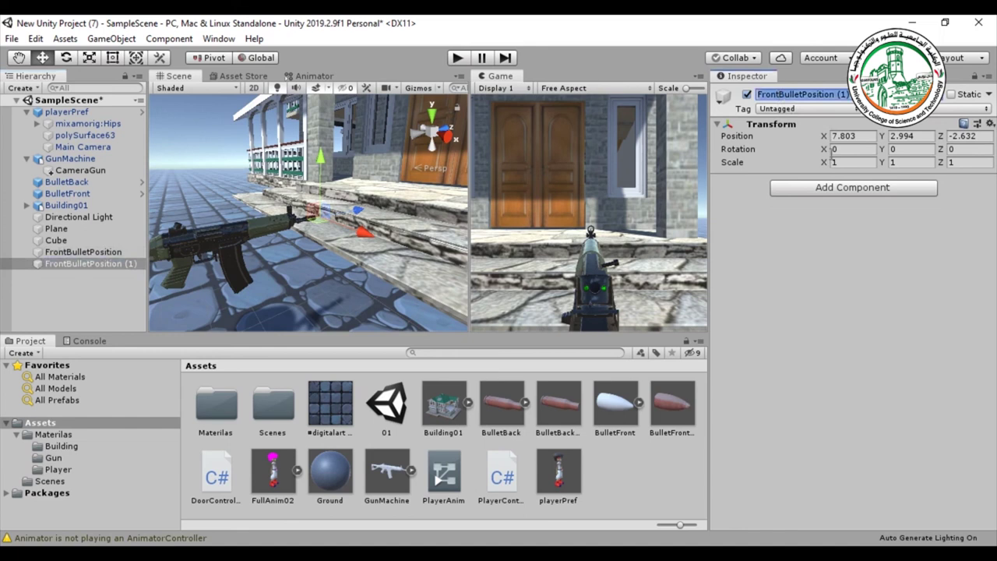
{"action": "key", "text": "Left"}
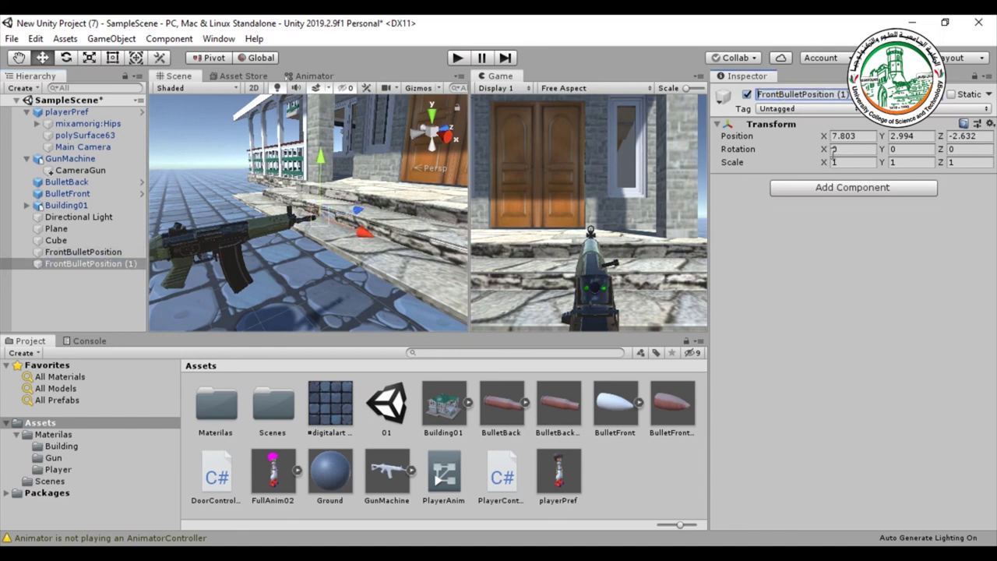
{"action": "key", "text": "shift+Right"}
{"action": "key", "text": "shift+Right"}
{"action": "key", "text": "shift+Right"}
{"action": "key", "text": "shift+Right"}
{"action": "key", "text": "shift+Right"}
{"action": "type", "text": "Back"}
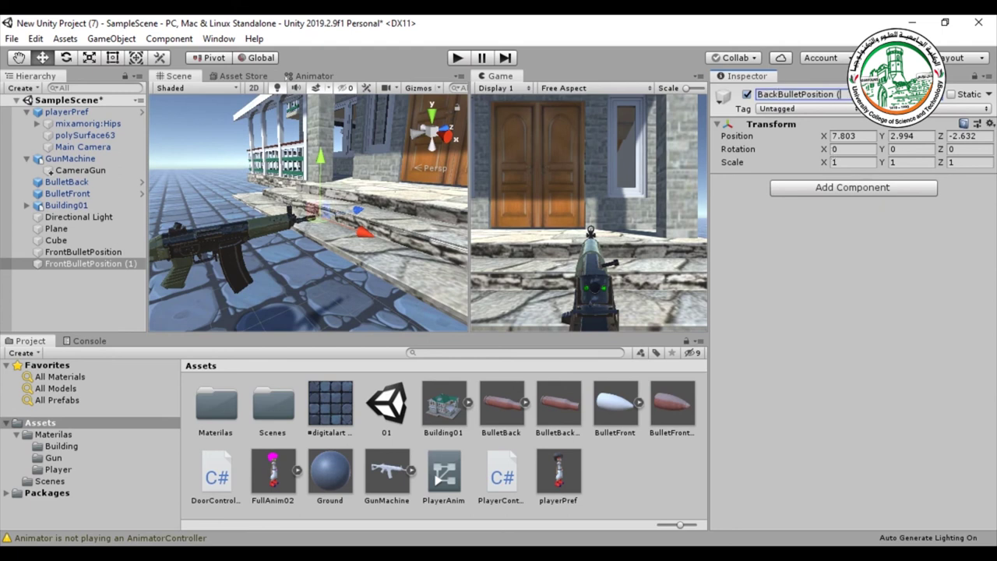
{"action": "key", "text": "Return"}
{"action": "scroll", "coordinate": [369, 233], "scroll_direction": "up", "scroll_amount": 5}
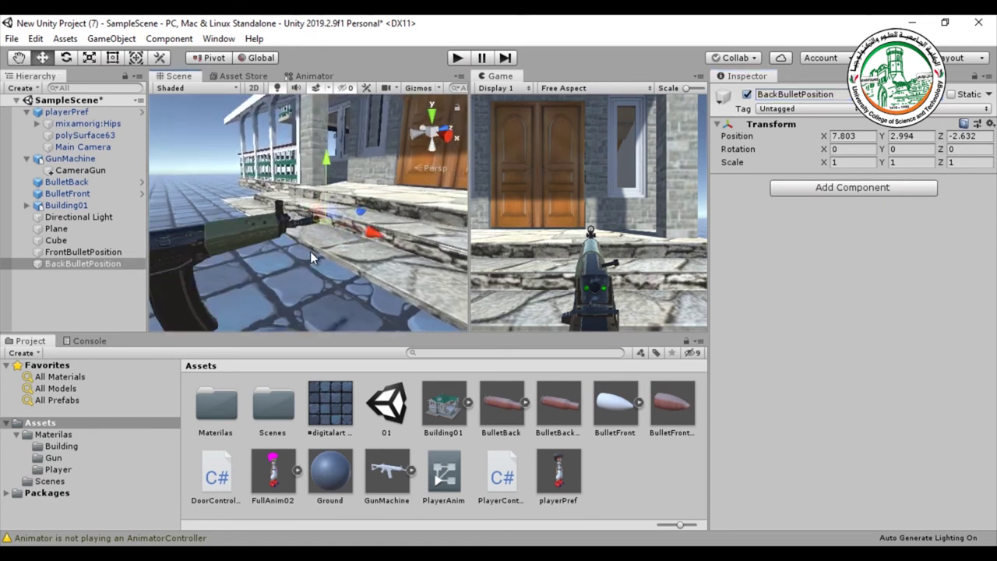
Step: Place BackBulletPosition beside the gun's receiver, at about X 7.94, Y 3.038, Z -4.173
{"action": "mouse_move", "coordinate": [356, 243]}
{"action": "left_mouse_down", "text": "alt"}
{"action": "mouse_move", "coordinate": [247, 222]}
{"action": "mouse_move", "coordinate": [284, 249]}
{"action": "mouse_move", "coordinate": [328, 224]}
{"action": "mouse_move", "coordinate": [241, 243]}
{"action": "mouse_move", "coordinate": [319, 239]}
{"action": "mouse_move", "coordinate": [398, 201]}
{"action": "mouse_move", "coordinate": [356, 251]}
{"action": "left_mouse_up", "text": "alt"}
{"action": "scroll", "coordinate": [274, 246], "scroll_direction": "up", "scroll_amount": 3}
{"action": "scroll", "coordinate": [360, 248], "scroll_direction": "up", "scroll_amount": 2}
{"action": "left_click_drag", "start_coordinate": [444, 204], "coordinate": [379, 245]}
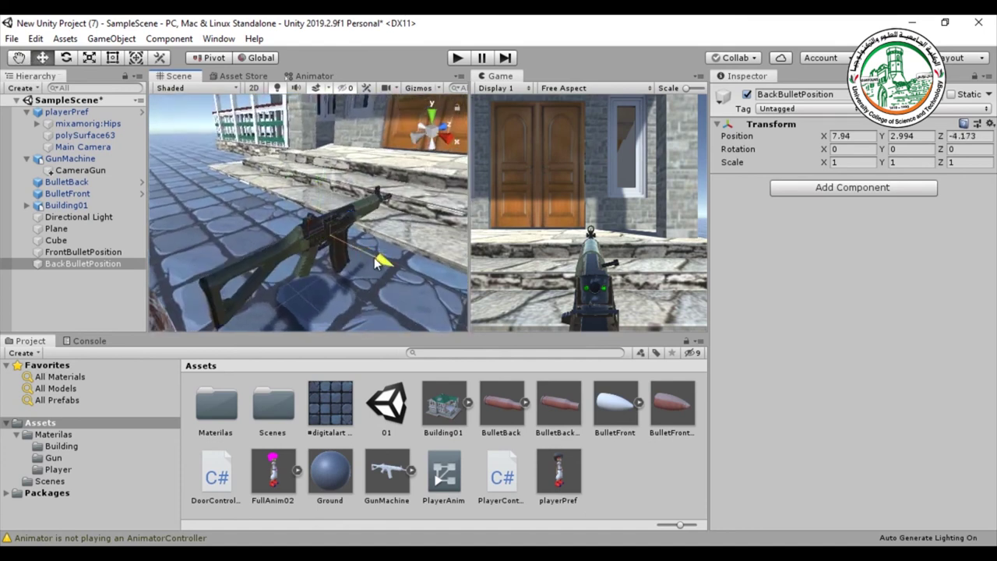
{"action": "left_click", "coordinate": [431, 118]}
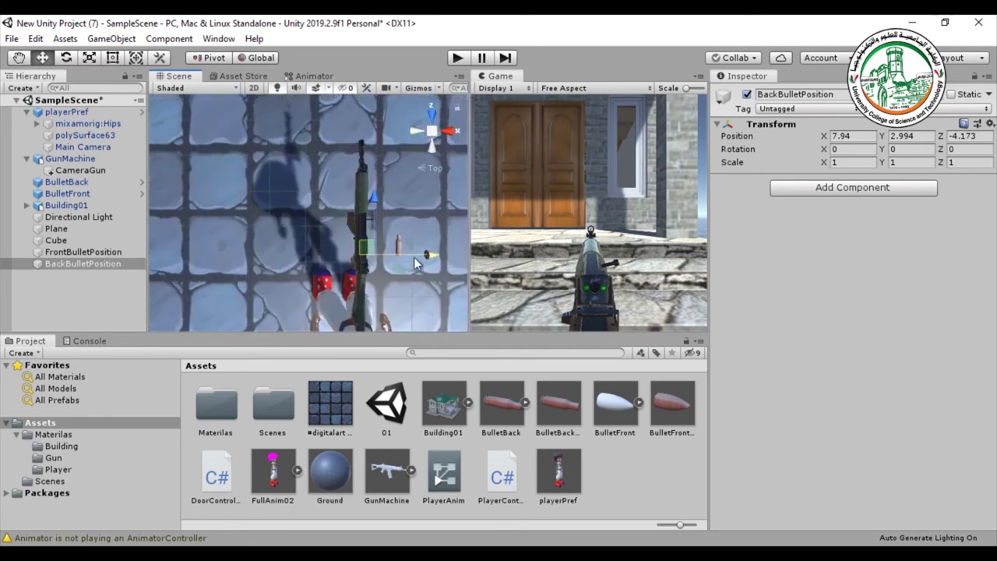
{"action": "scroll", "coordinate": [316, 245], "scroll_direction": "up", "scroll_amount": 4}
{"action": "middle_click_drag", "start_coordinate": [317, 245], "coordinate": [308, 244]}
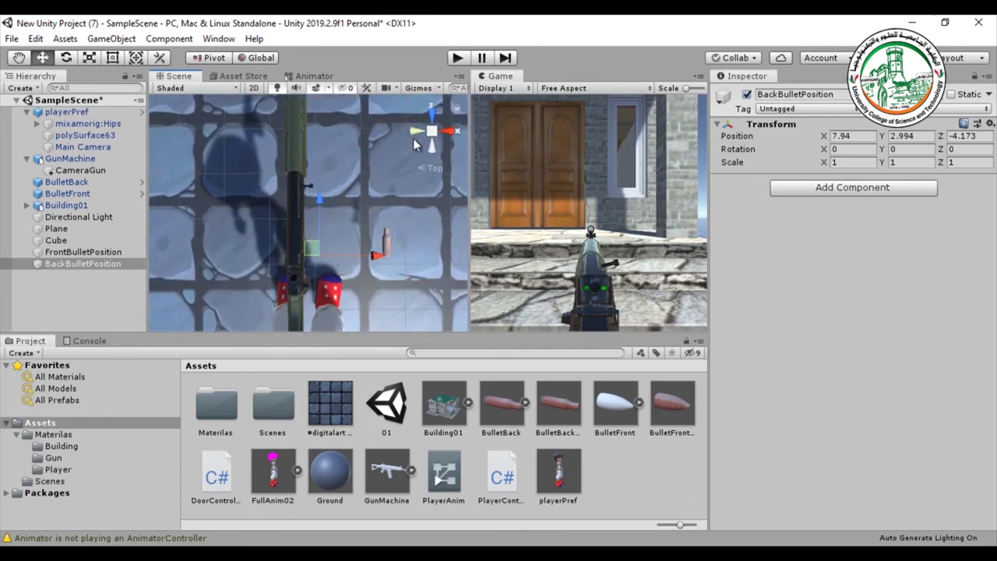
{"action": "left_click", "coordinate": [450, 132]}
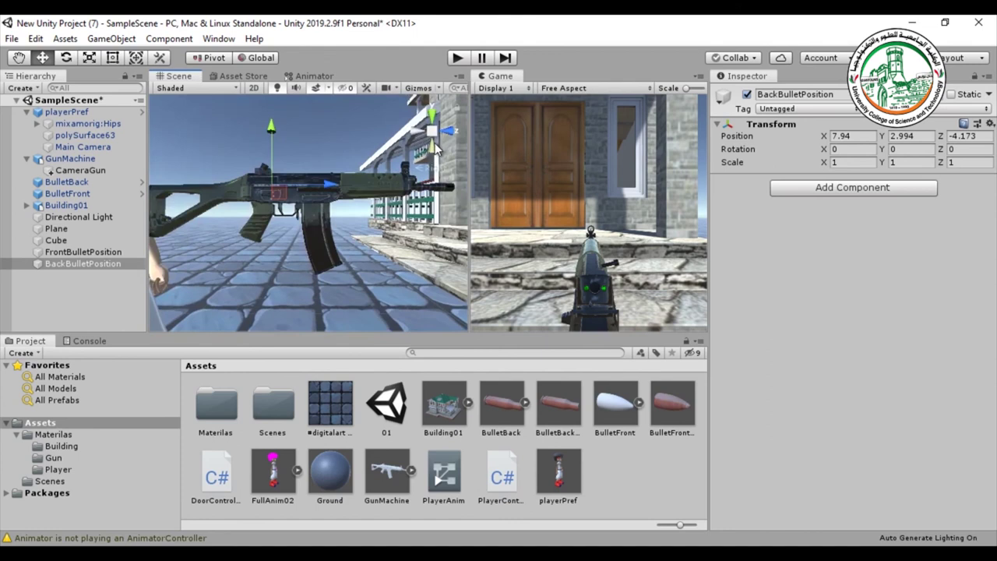
{"action": "left_click_drag", "start_coordinate": [274, 134], "coordinate": [203, 264]}
{"action": "scroll", "coordinate": [330, 263], "scroll_direction": "up", "scroll_amount": 3}
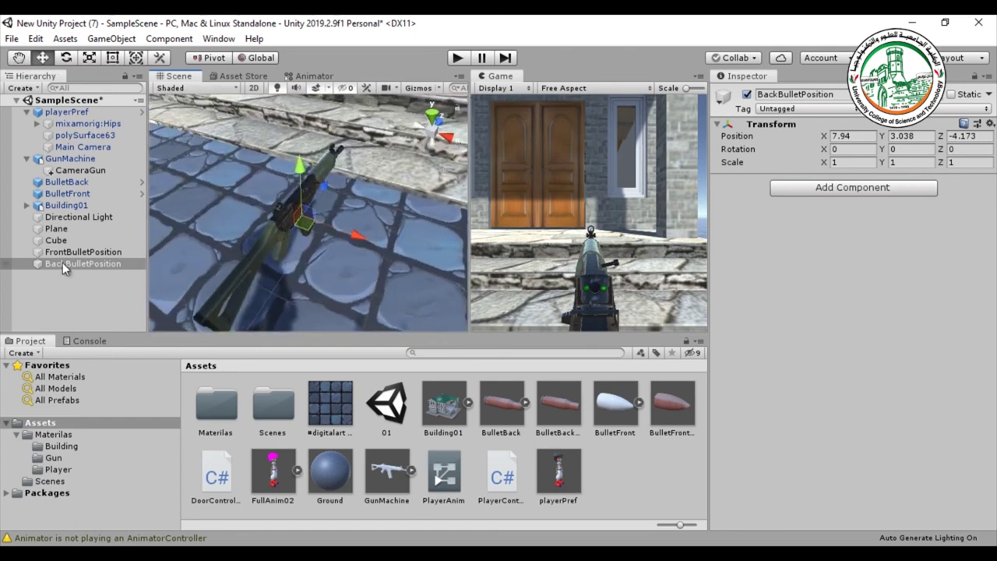
Step: Test whether the bullet position objects follow GunMachine by moving it forward to Z -2.2, and undo the move
{"action": "left_click", "coordinate": [67, 252]}
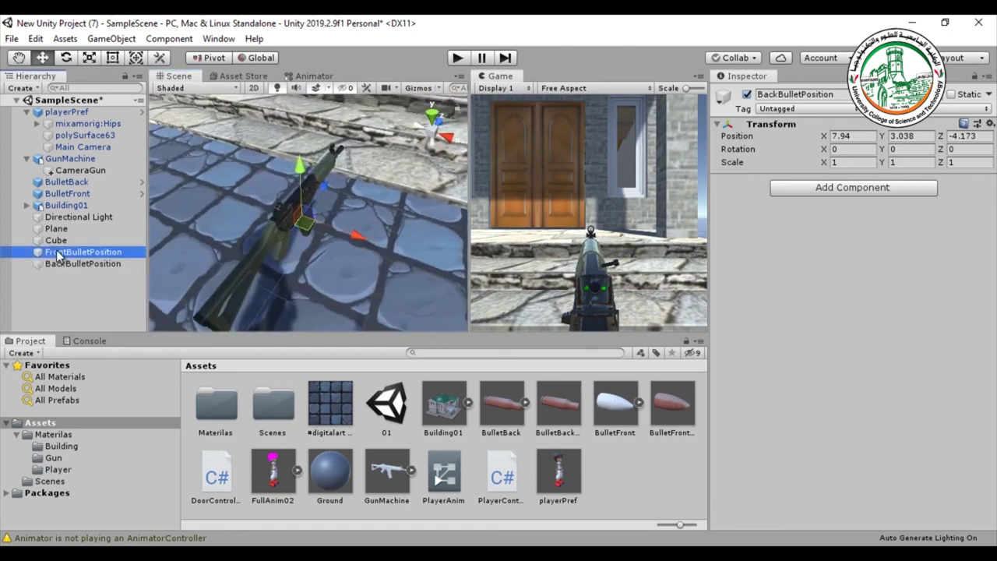
{"action": "left_click", "coordinate": [62, 159]}
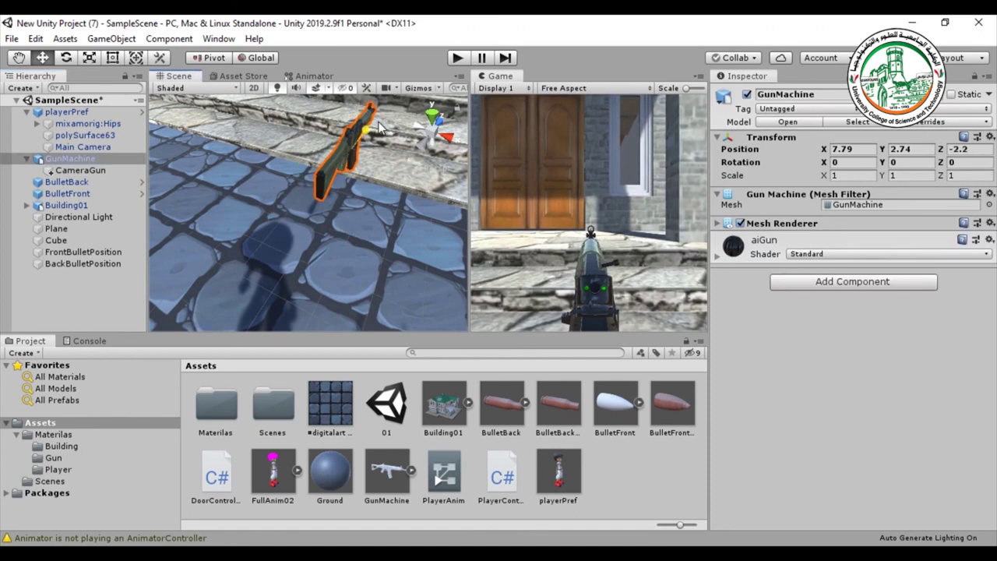
{"action": "left_click", "coordinate": [109, 251]}
{"action": "left_click", "coordinate": [105, 264], "text": "shift"}
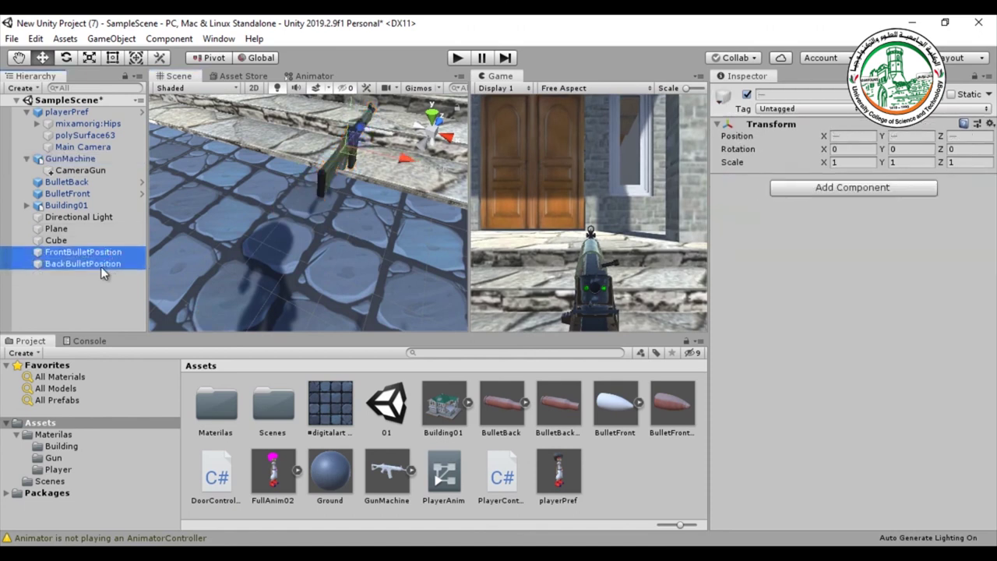
{"action": "left_click", "coordinate": [98, 265]}
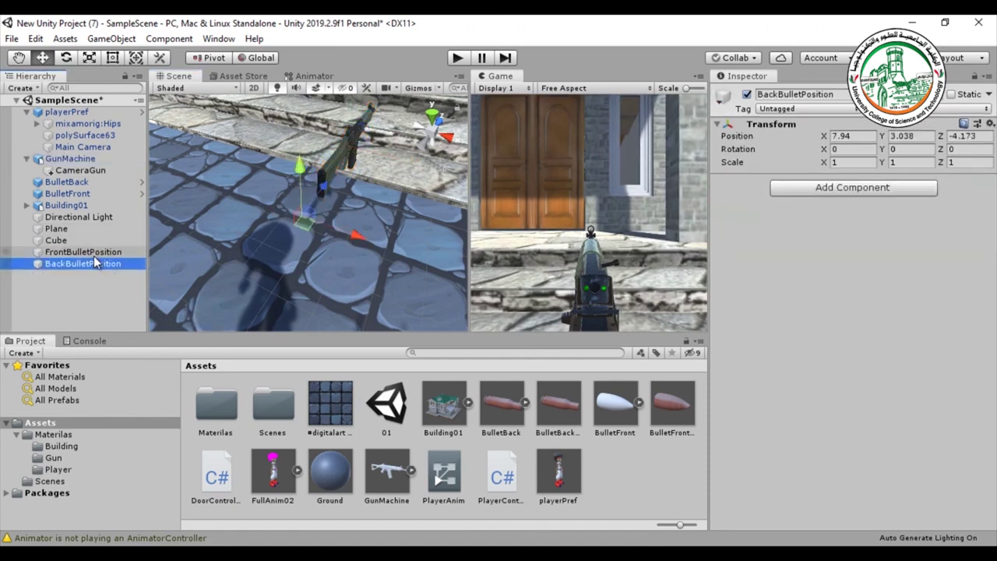
{"action": "key", "text": "ctrl+z"}
{"action": "key", "text": "ctrl+z"}
{"action": "key", "text": "ctrl+z"}
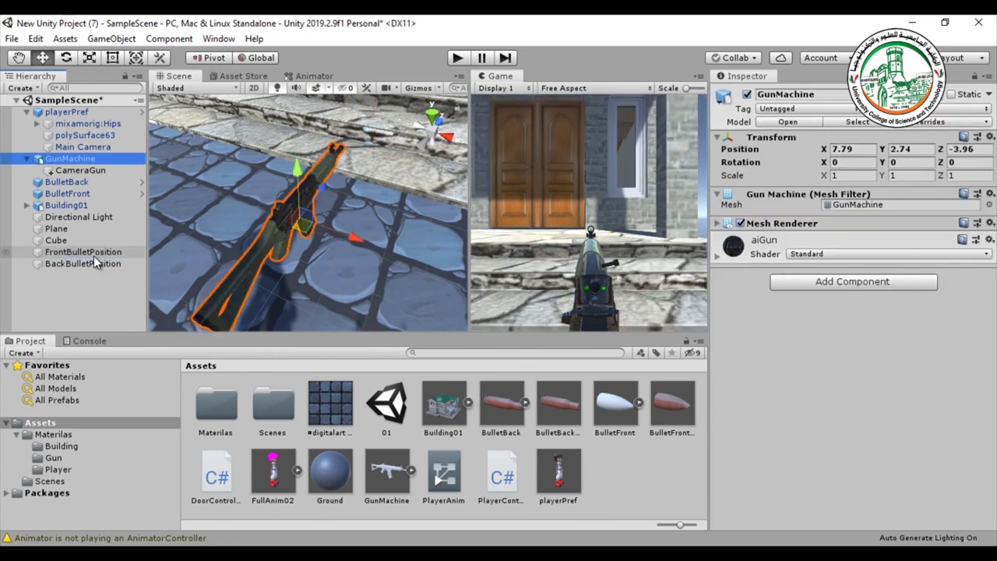
Step: Make FrontBulletPosition and BackBulletPosition children of GunMachine
{"action": "left_click", "coordinate": [71, 253]}
{"action": "left_click", "coordinate": [68, 263], "text": "ctrl"}
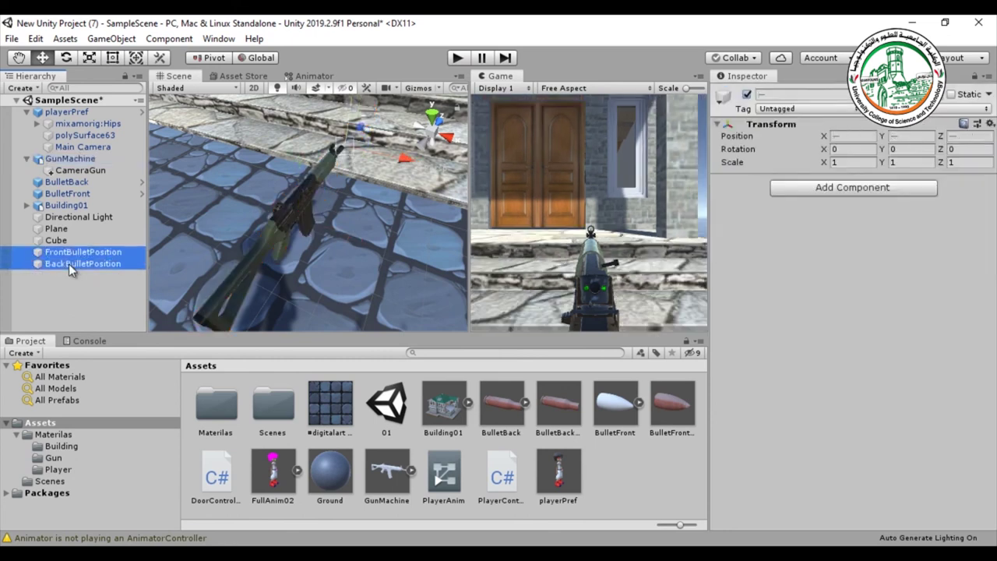
{"action": "left_click_drag", "start_coordinate": [67, 260], "coordinate": [69, 173]}
Step: Move GunMachine sideways to about X 7.084 and check where BackBulletPosition and FrontBulletPosition sit on it
{"action": "left_click", "coordinate": [76, 158]}
{"action": "left_click_drag", "start_coordinate": [325, 231], "coordinate": [282, 211]}
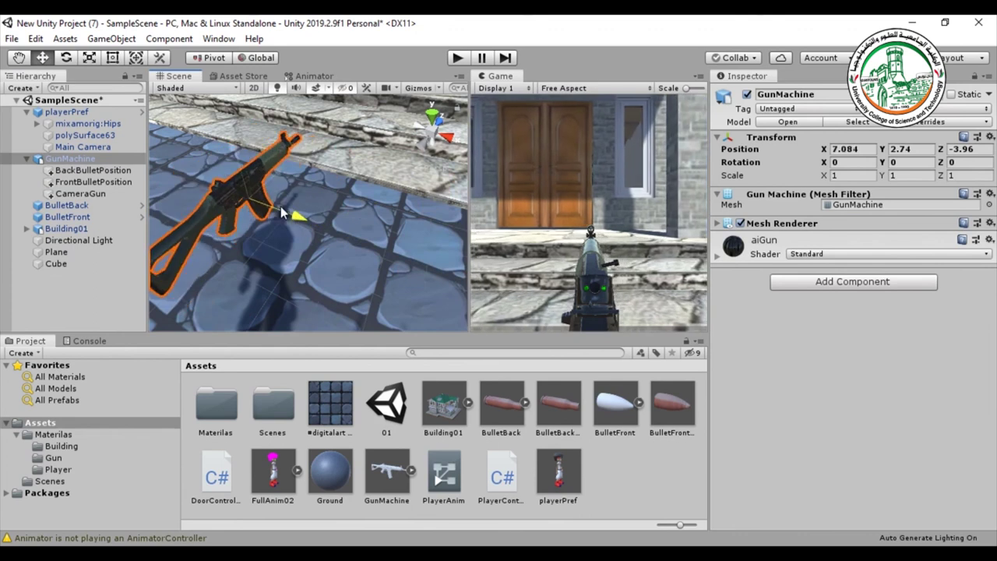
{"action": "left_click", "coordinate": [108, 172]}
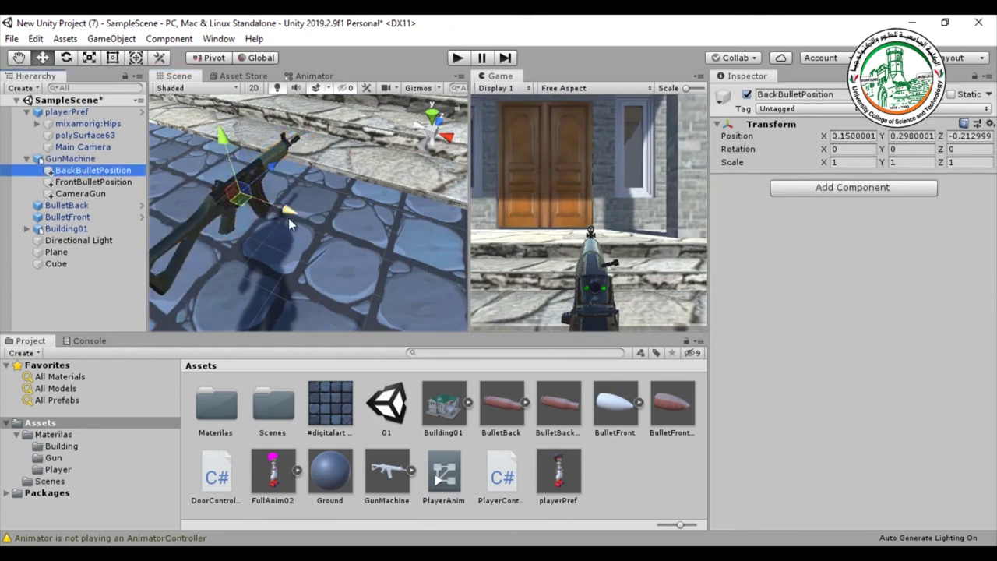
{"action": "left_click", "coordinate": [72, 182]}
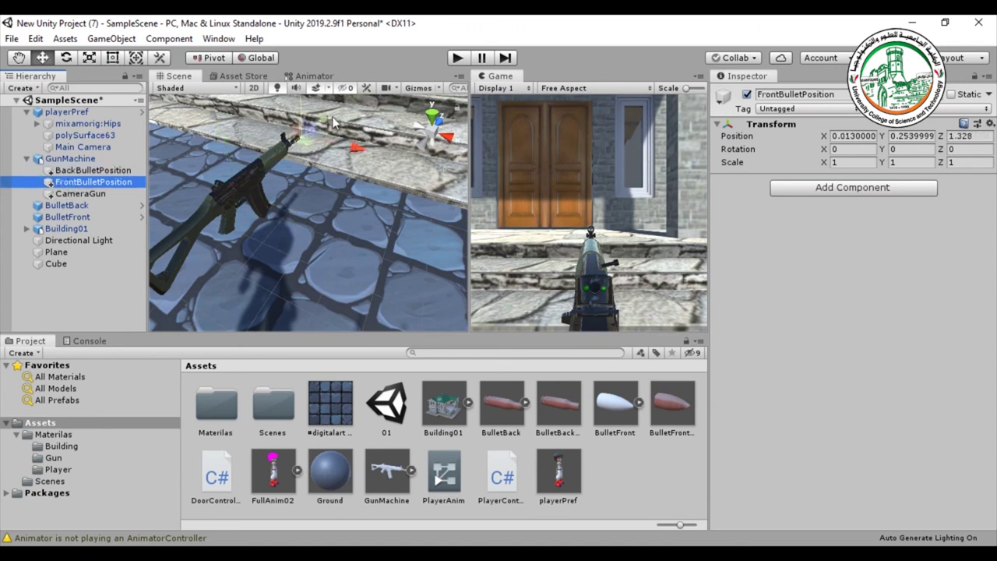
Step: Try moving CameraGun sideways on its own, try the same with the whole GunMachine, and undo both moves
{"action": "left_click", "coordinate": [93, 194]}
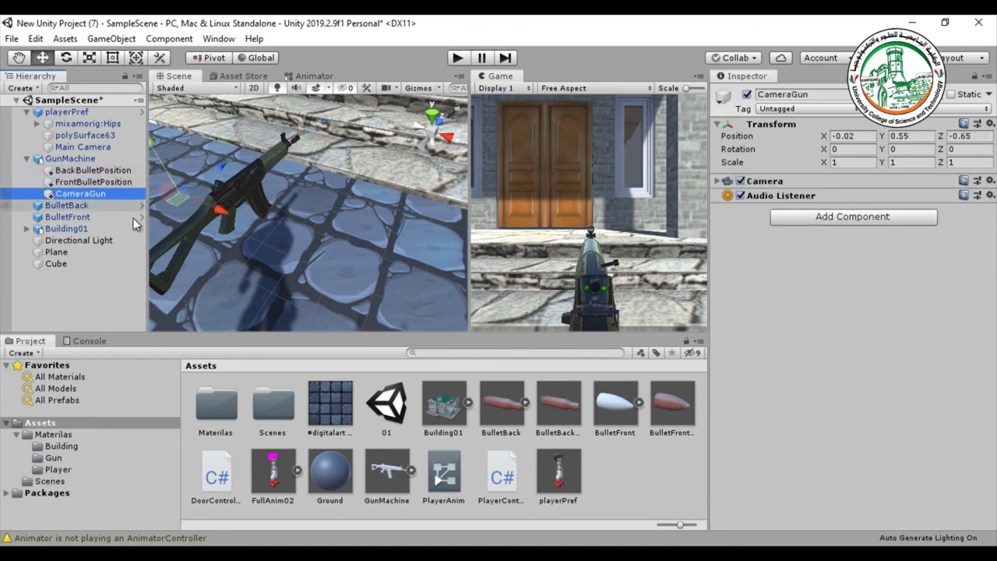
{"action": "left_click_drag", "start_coordinate": [223, 213], "coordinate": [186, 206]}
{"action": "key", "text": "ctrl+z"}
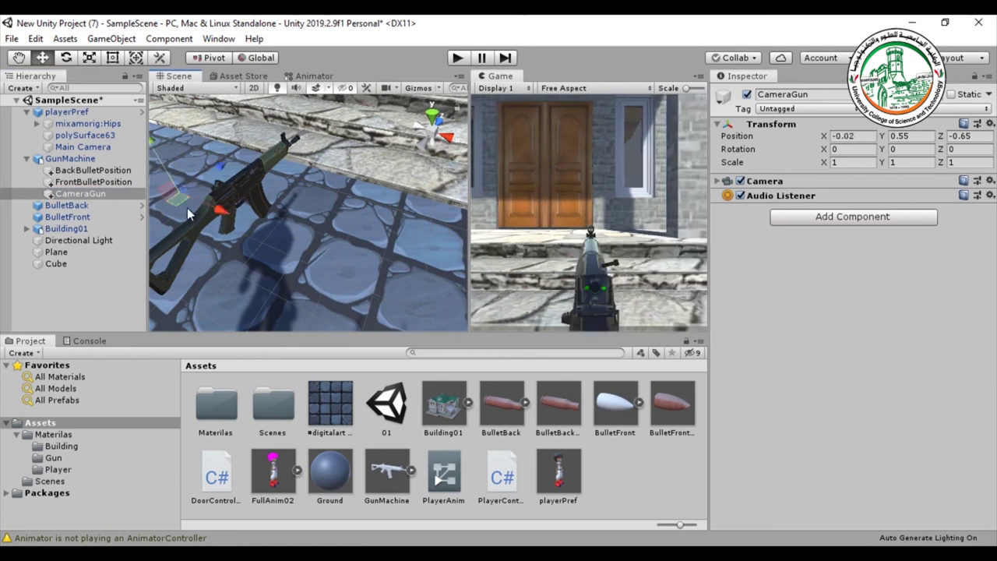
{"action": "left_click", "coordinate": [187, 207]}
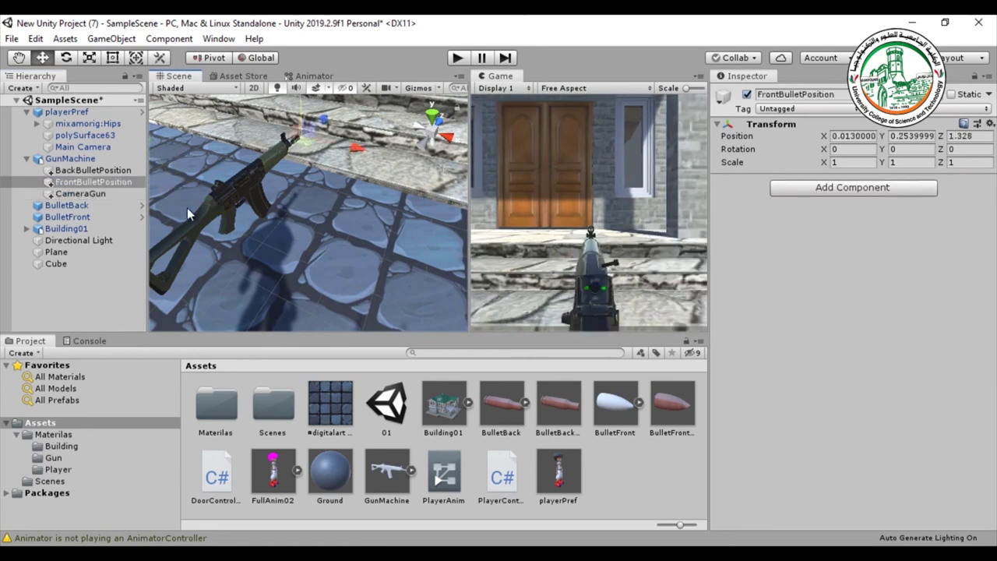
{"action": "left_click", "coordinate": [93, 158]}
{"action": "left_click_drag", "start_coordinate": [315, 209], "coordinate": [210, 215]}
{"action": "key", "text": "ctrl+z"}
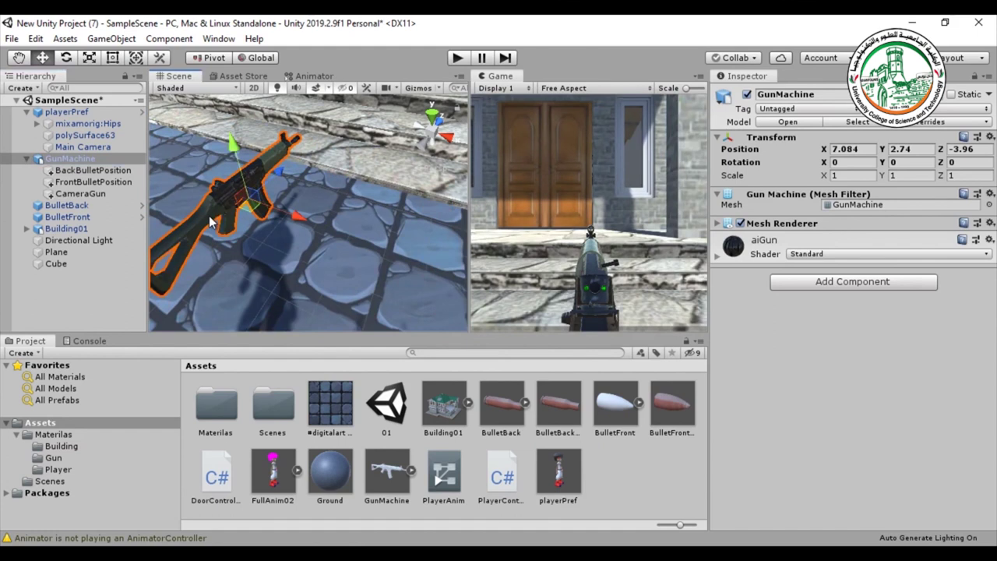